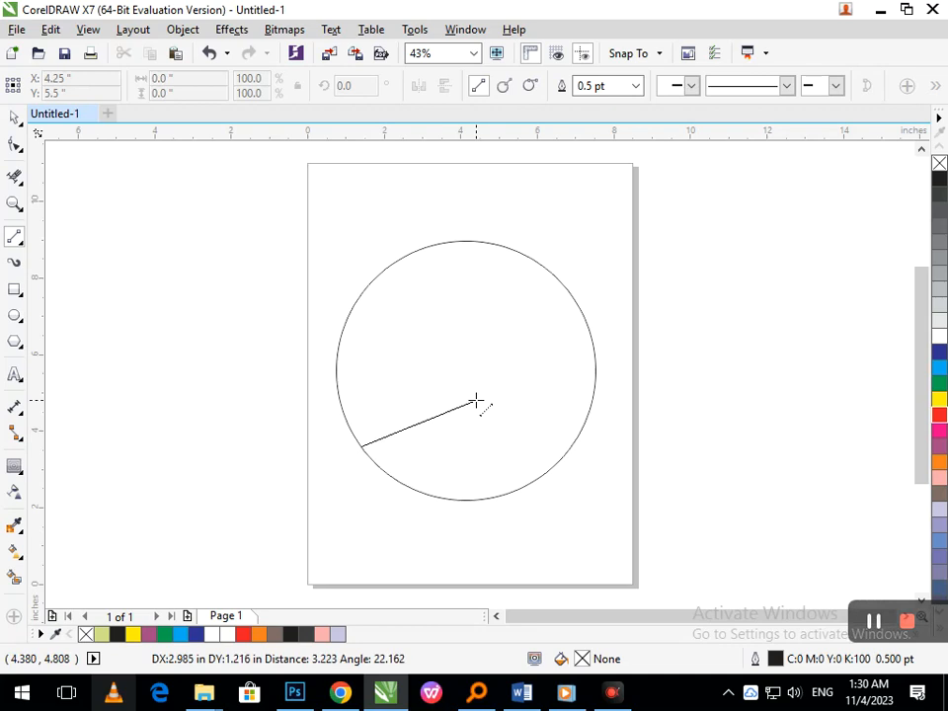
- Convert the straight line inside the circle to a curve and bend it into an S shape with its two handles
{"action": "left_click", "coordinate": [15, 145]}
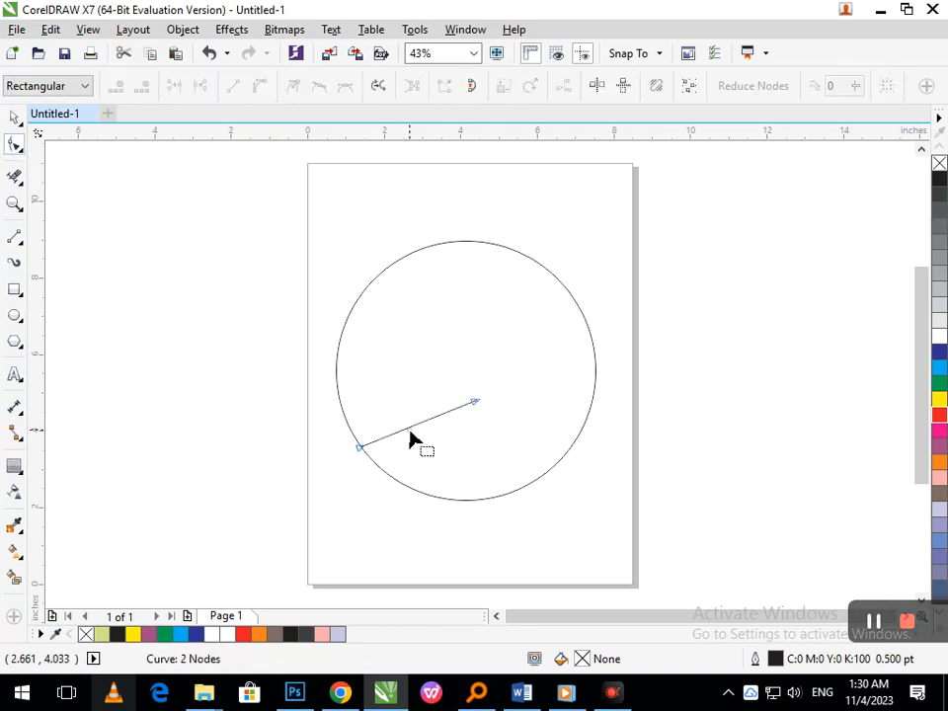
{"action": "left_click", "coordinate": [410, 435]}
{"action": "left_click", "coordinate": [411, 431]}
{"action": "left_click", "coordinate": [415, 427]}
{"action": "left_click", "coordinate": [260, 86]}
{"action": "left_click", "coordinate": [401, 417]}
{"action": "left_click_drag", "start_coordinate": [401, 417], "coordinate": [447, 510]}
{"action": "left_click_drag", "start_coordinate": [440, 417], "coordinate": [415, 372]}
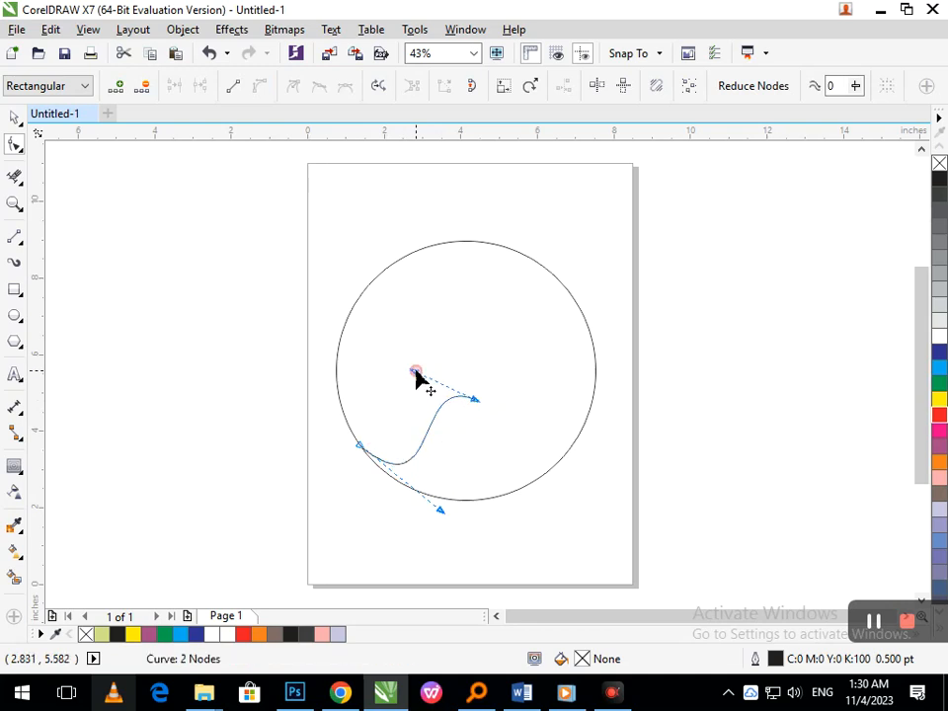
- Mirror a copy of the S-curve horizontally and align the pair into a symmetrical hump inside the circle
{"action": "left_click", "coordinate": [14, 118]}
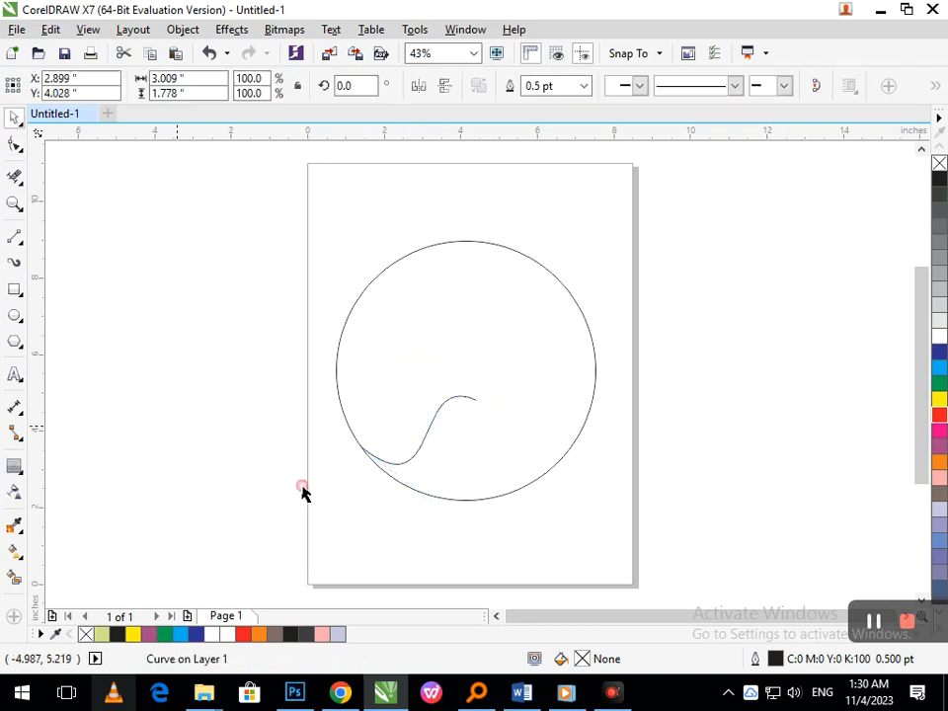
{"action": "left_click", "coordinate": [300, 488]}
{"action": "left_click", "coordinate": [391, 470]}
{"action": "left_click_drag", "start_coordinate": [356, 427], "coordinate": [502, 436]}
{"action": "left_click", "coordinate": [565, 533]}
{"action": "left_click_drag", "start_coordinate": [657, 518], "coordinate": [163, 379]}
{"action": "left_click_drag", "start_coordinate": [353, 469], "coordinate": [365, 466]}
{"action": "mouse_move", "coordinate": [424, 451]}
{"action": "left_mouse_down"}
{"action": "mouse_move", "coordinate": [409, 444]}
{"action": "mouse_move", "coordinate": [413, 454]}
{"action": "left_mouse_up"}
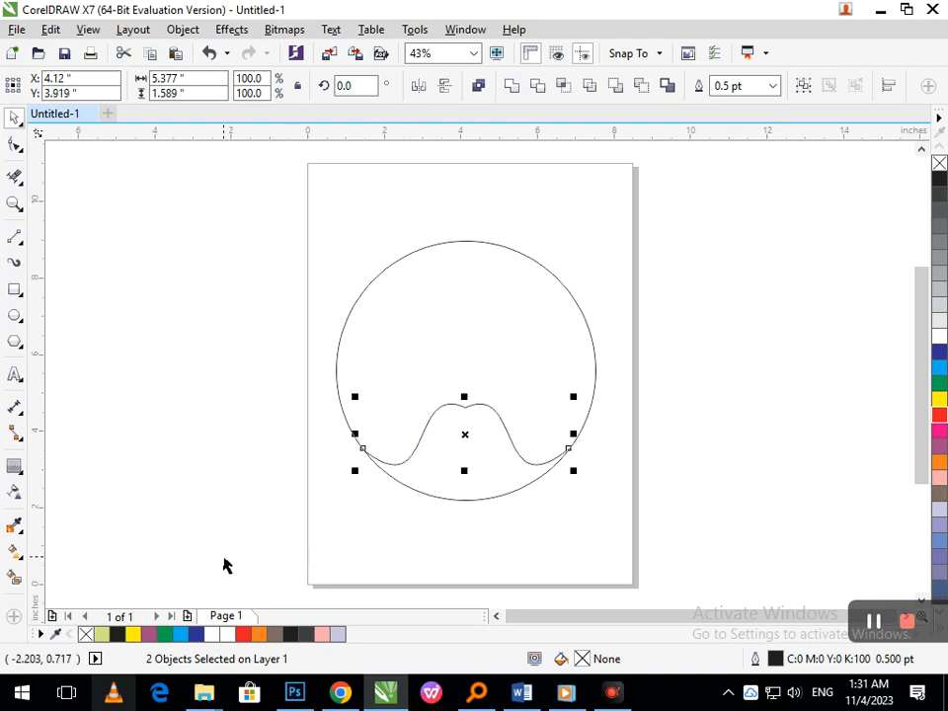
- Enlarge the two mirrored curves slightly about their centre so their ends extend beyond the circle's edge
{"action": "left_click", "coordinate": [624, 556]}
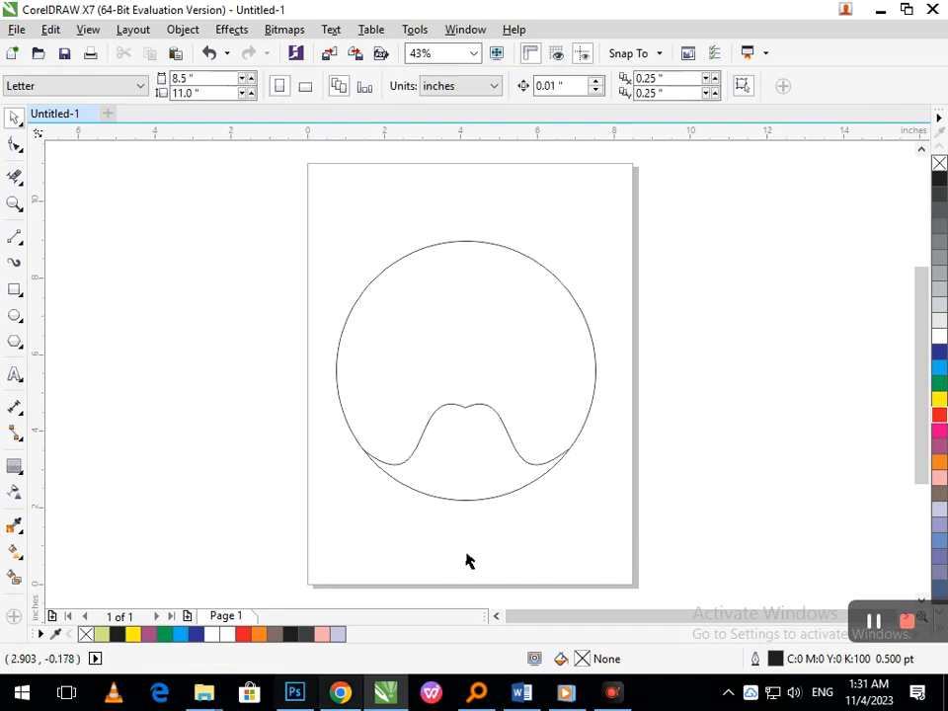
{"action": "left_click_drag", "start_coordinate": [611, 555], "coordinate": [245, 357]}
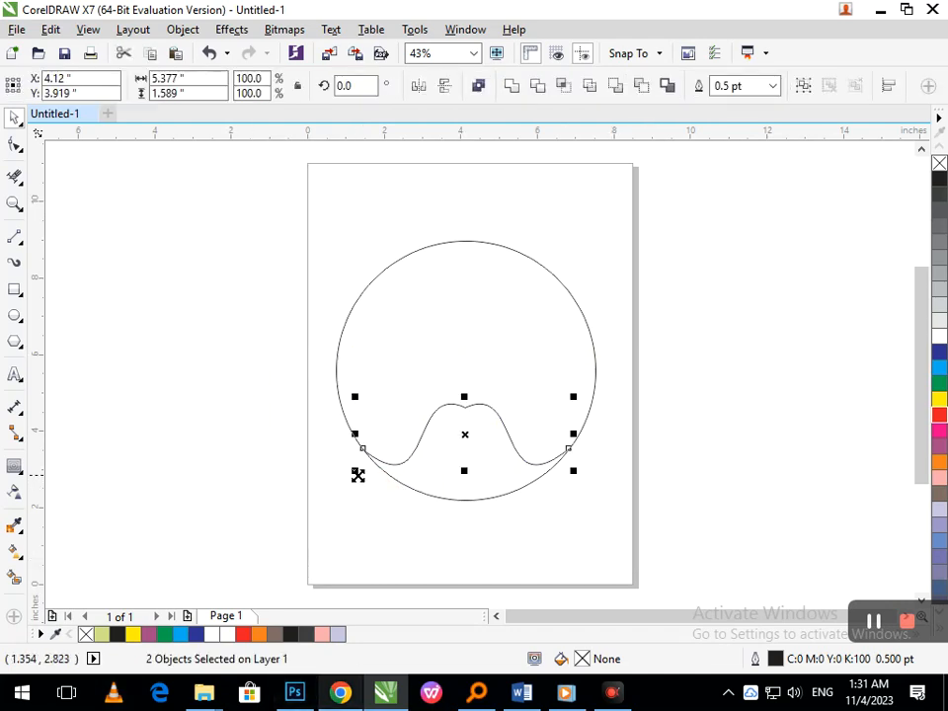
{"action": "left_click_drag", "start_coordinate": [358, 475], "coordinate": [349, 475]}
{"action": "left_click", "coordinate": [419, 546]}
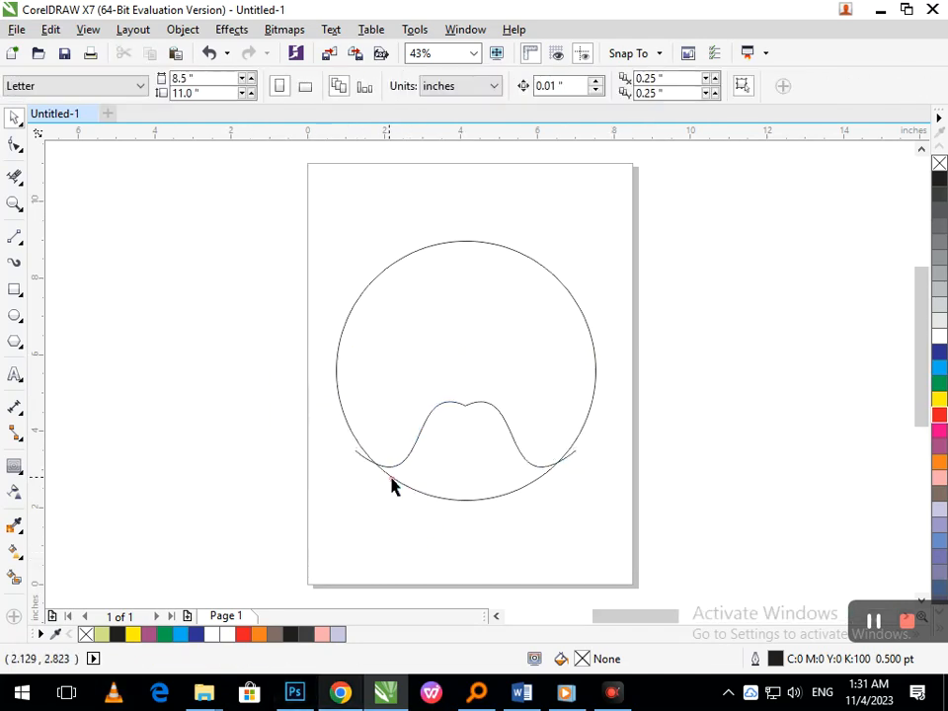
- Remove the curve ends sticking out beyond the circle with the Virtual Segment Delete tool
{"action": "scroll", "coordinate": [331, 450], "scroll_direction": "up", "scroll_amount": 3}
{"action": "left_click", "coordinate": [14, 177]}
{"action": "left_click_drag", "start_coordinate": [496, 455], "coordinate": [528, 529]}
{"action": "key", "text": "shift+F4"}
{"action": "key", "text": "F2"}
{"action": "left_click_drag", "start_coordinate": [568, 376], "coordinate": [628, 527]}
{"action": "left_click_drag", "start_coordinate": [345, 324], "coordinate": [455, 402]}
{"action": "key", "text": "shift+F4"}
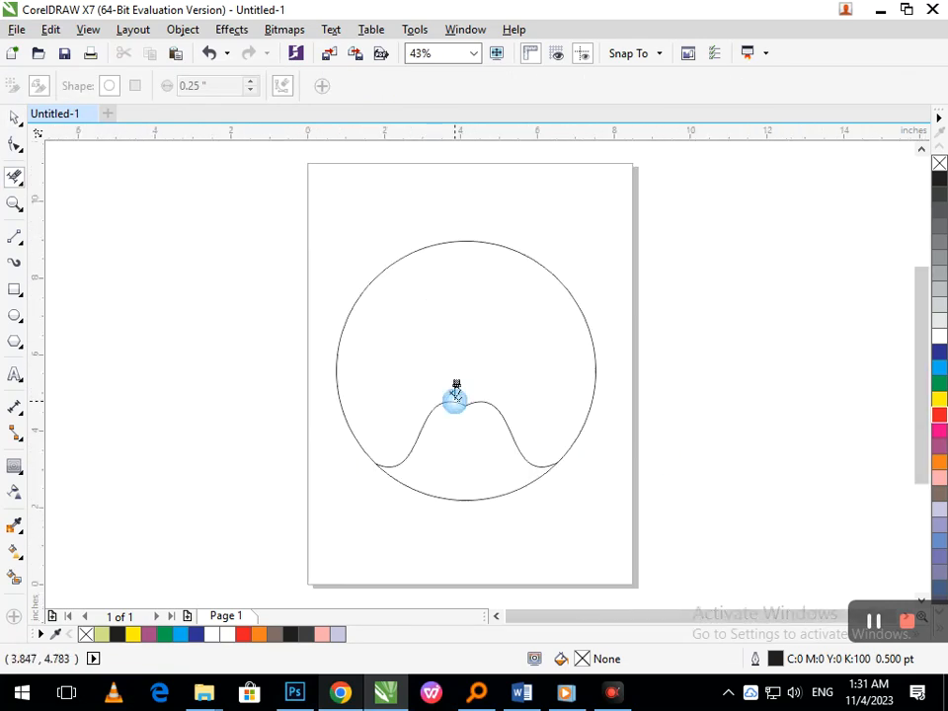
- Create a concentric copy of the circle scaled to 90%, about 6.1 inches in diameter
{"action": "left_click", "coordinate": [14, 120]}
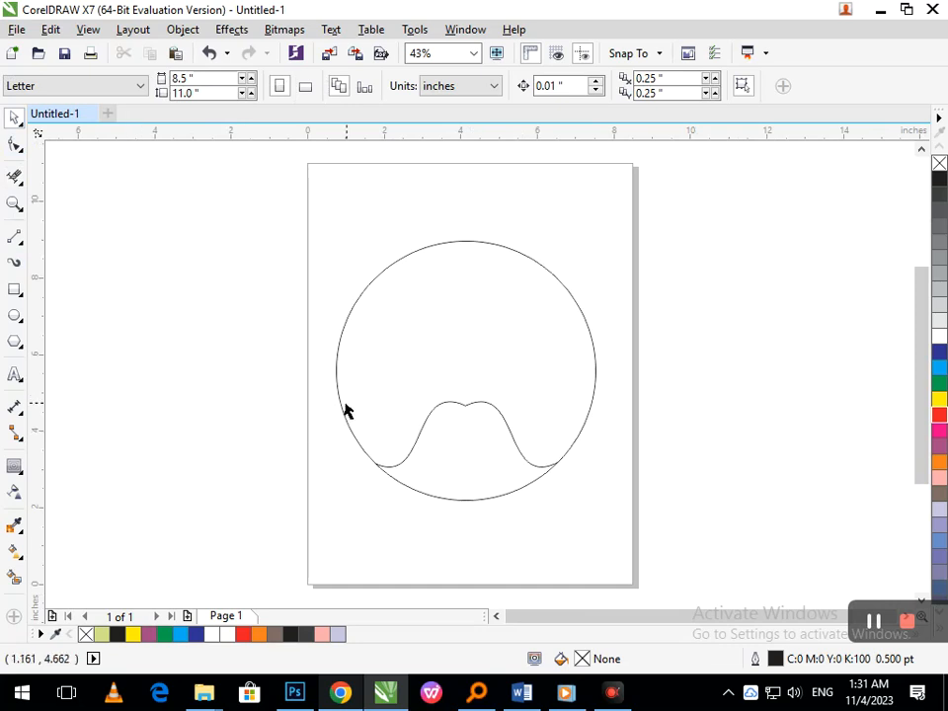
{"action": "left_click", "coordinate": [332, 455]}
{"action": "left_click", "coordinate": [353, 434]}
{"action": "left_click_drag", "start_coordinate": [332, 507], "coordinate": [343, 497]}
{"action": "right_click", "coordinate": [344, 497]}
{"action": "left_click", "coordinate": [173, 456]}
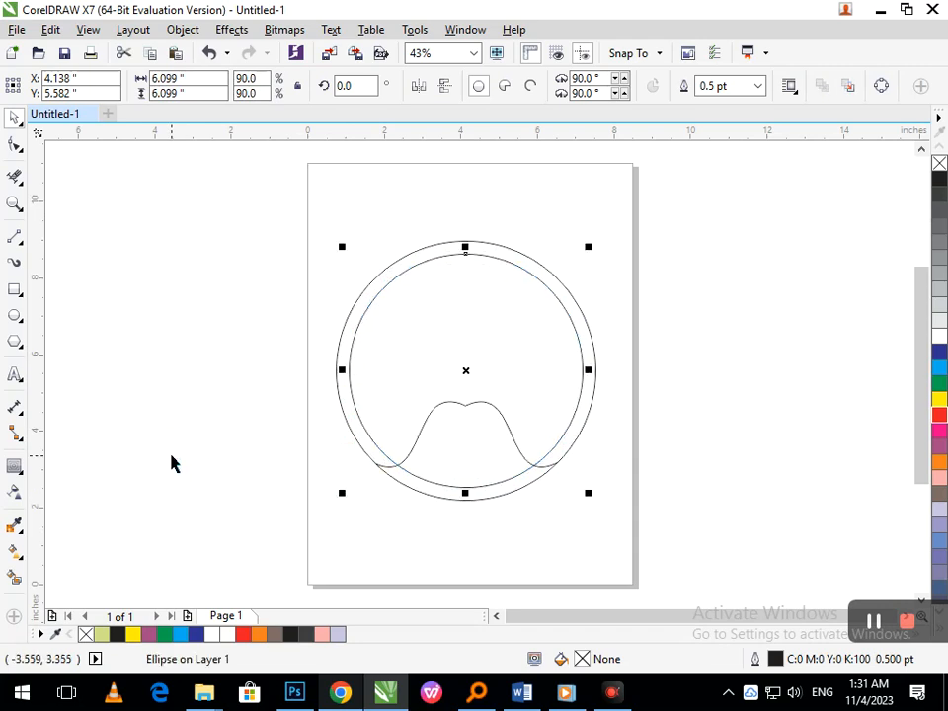
- Move the mirrored curve pair slightly downward across both circles, group it, and select the group
{"action": "left_click_drag", "start_coordinate": [593, 548], "coordinate": [446, 418]}
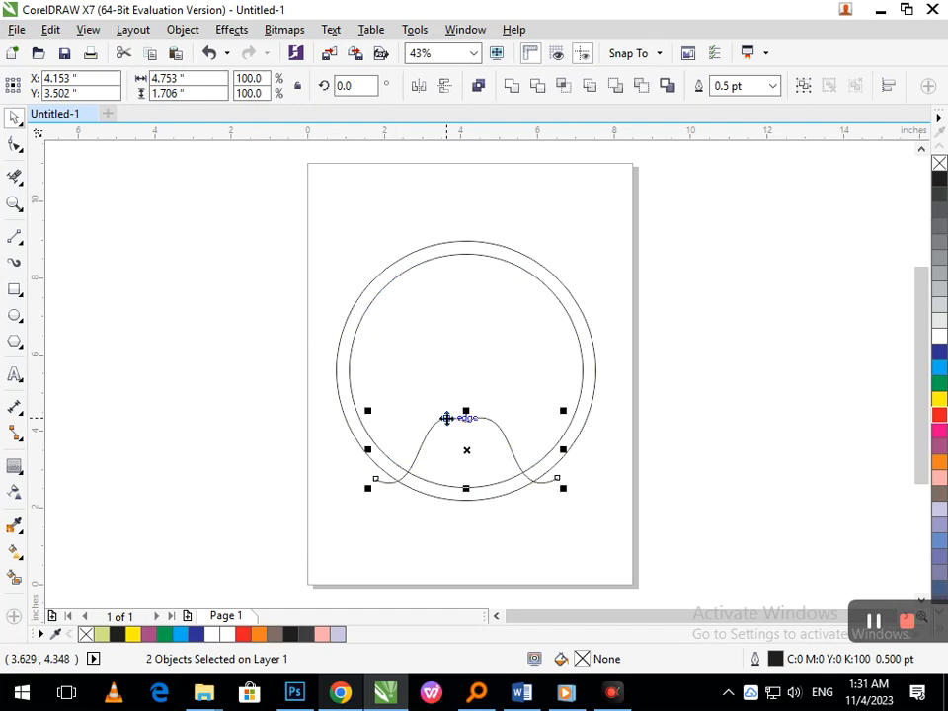
{"action": "key", "text": "ctrl+g"}
{"action": "left_click", "coordinate": [514, 535]}
{"action": "left_click_drag", "start_coordinate": [594, 549], "coordinate": [303, 395]}
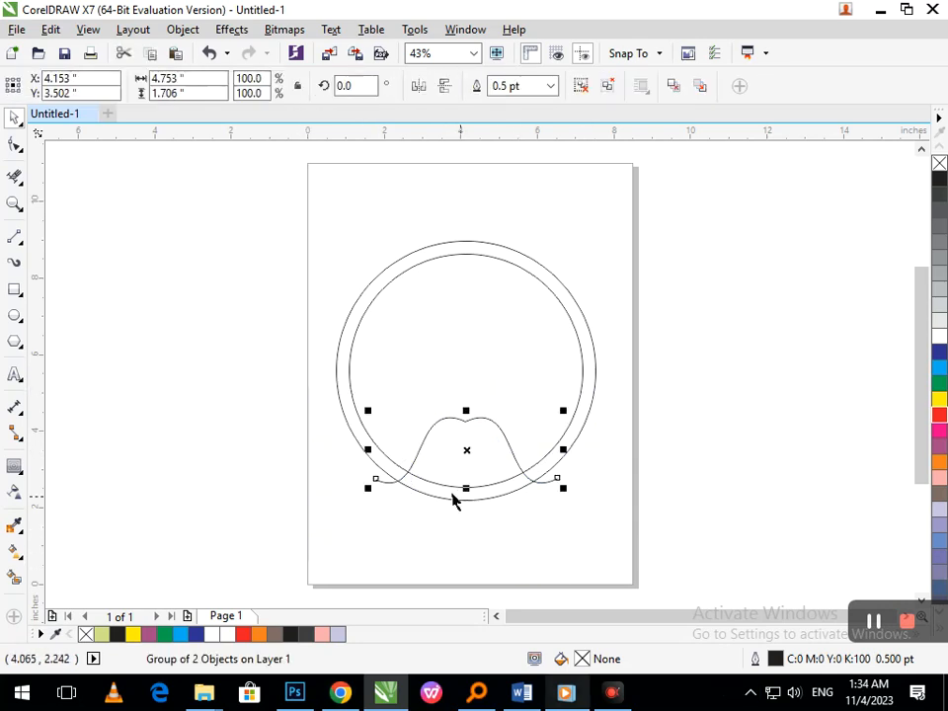
- Set the group's rotation centre on the circles' centre and rotate copies at 90° steps to make four evenly spaced lobes
{"action": "left_click", "coordinate": [456, 435]}
{"action": "left_click_drag", "start_coordinate": [465, 449], "coordinate": [466, 370]}
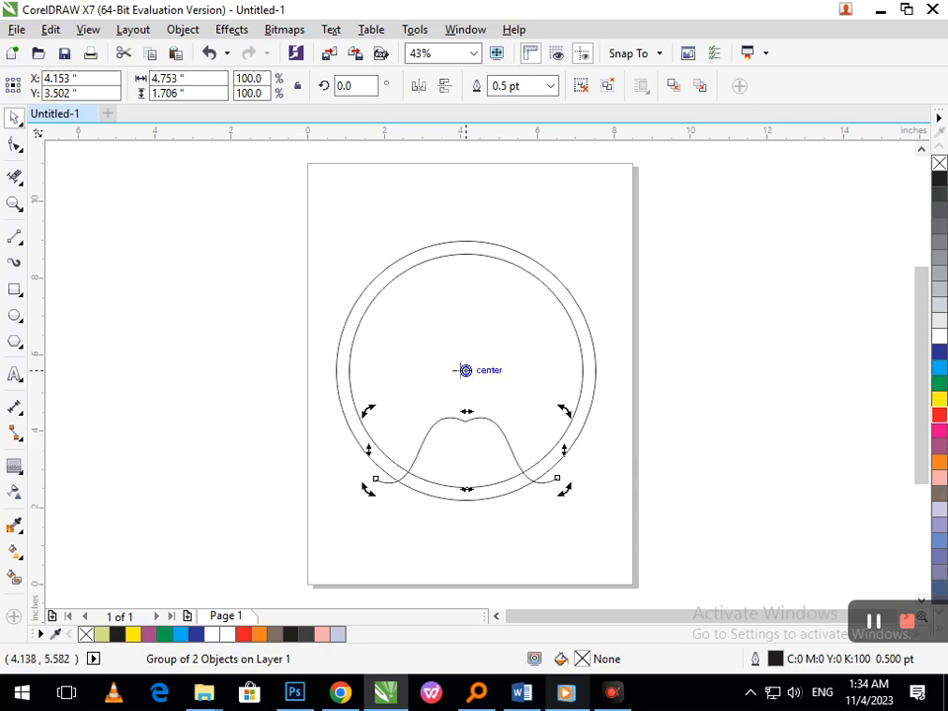
{"action": "left_click_drag", "start_coordinate": [395, 466], "coordinate": [620, 493]}
{"action": "key", "text": "ctrl+r"}
{"action": "key", "text": "ctrl+r"}
{"action": "left_click", "coordinate": [683, 463]}
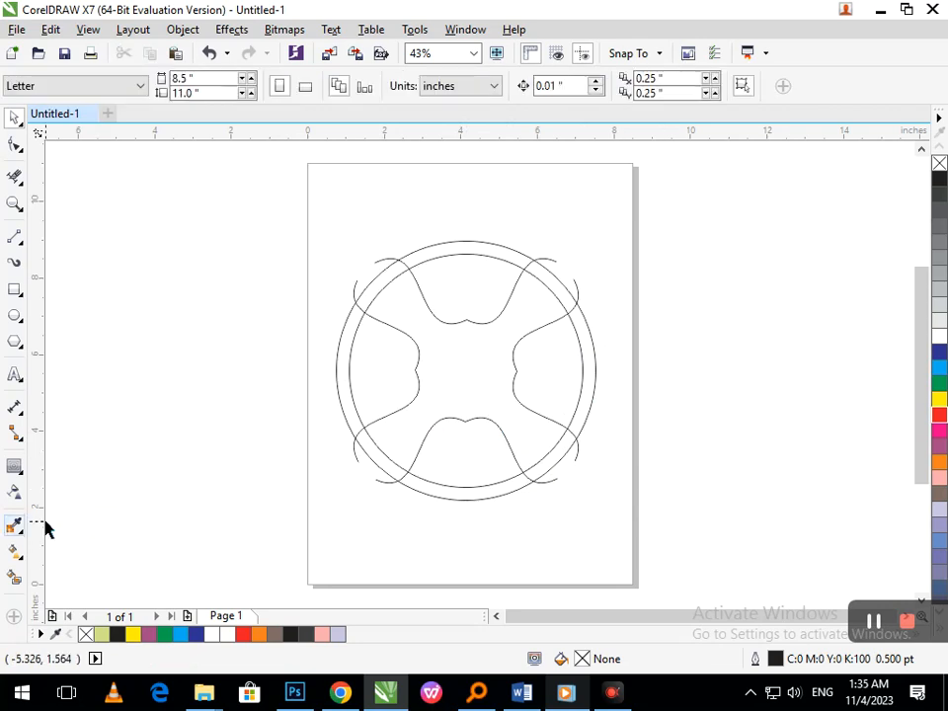
- Smart-fill the left lobe light green and the rim segment beside it dark blue
{"action": "left_click", "coordinate": [15, 578]}
{"action": "left_click", "coordinate": [372, 395]}
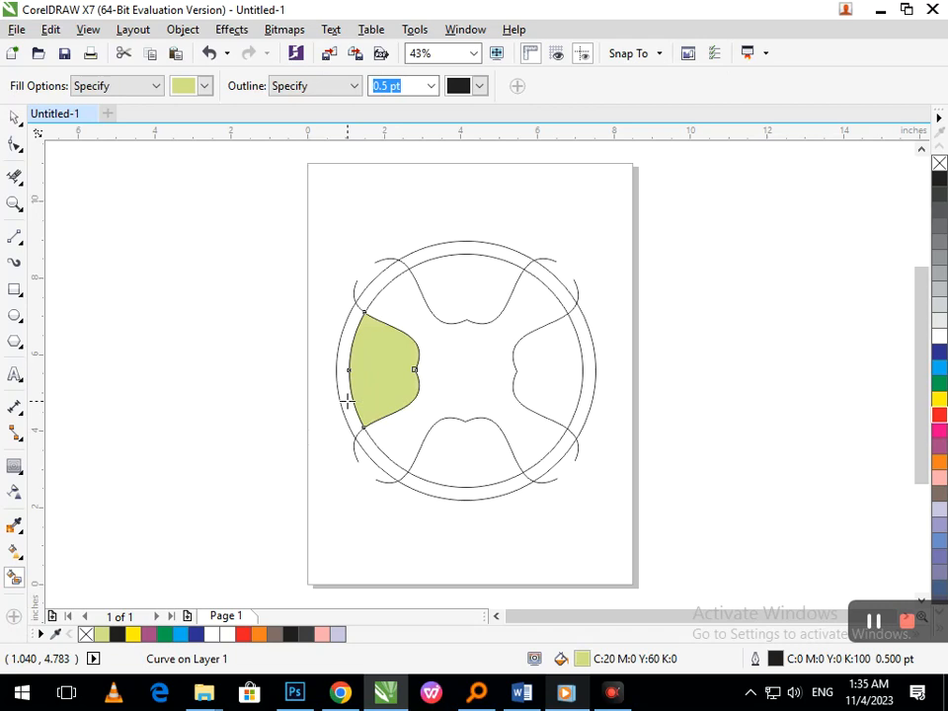
{"action": "left_click", "coordinate": [347, 401]}
{"action": "left_click", "coordinate": [939, 353]}
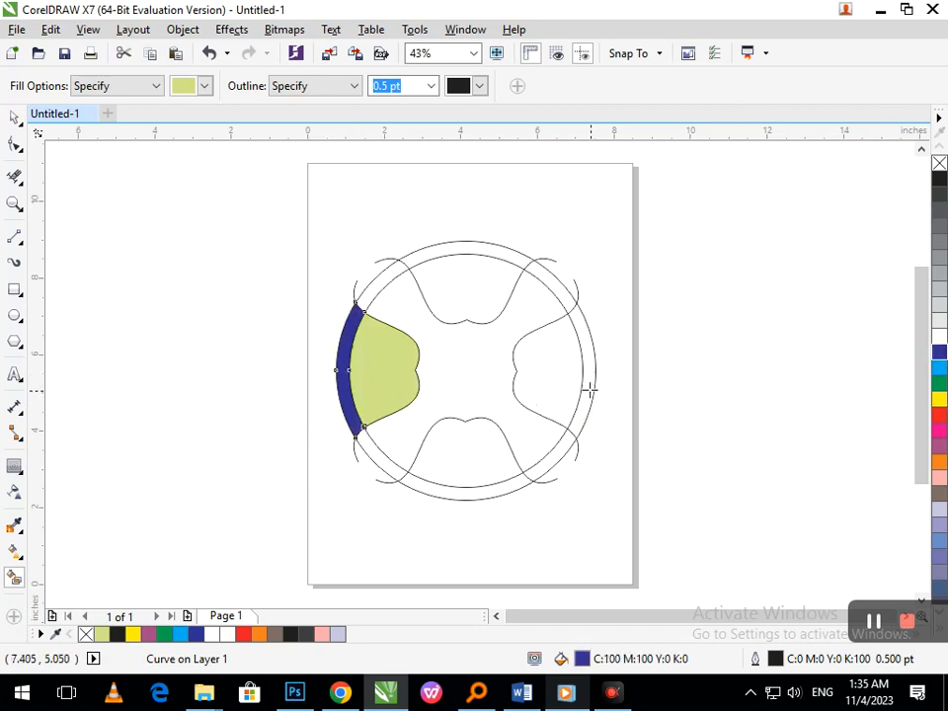
- Smart-fill the right rim segment light green and the right lobe dark blue
{"action": "left_click", "coordinate": [588, 391]}
{"action": "left_click", "coordinate": [576, 384]}
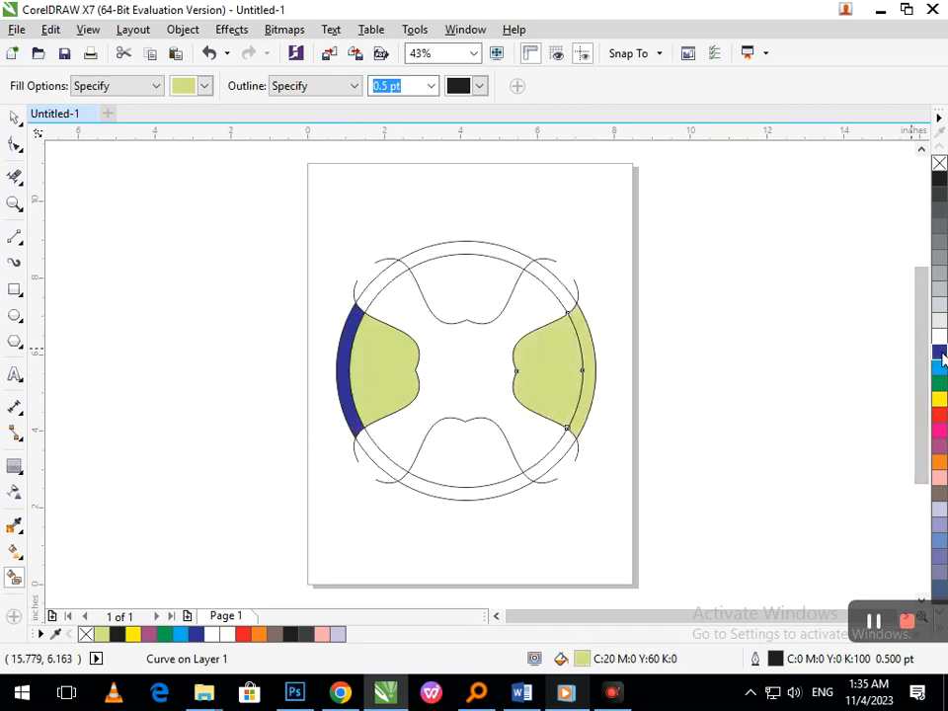
{"action": "left_click", "coordinate": [939, 353]}
- Smart-fill the bottom lobe light green and the rim segment below it purple
{"action": "left_click", "coordinate": [483, 478]}
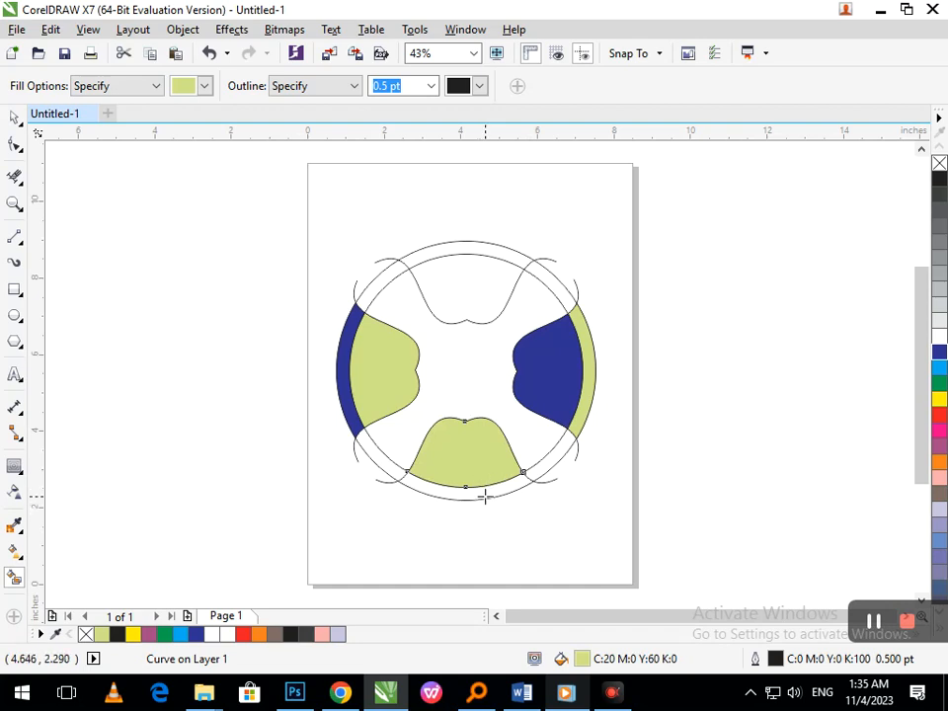
{"action": "left_click", "coordinate": [484, 495]}
{"action": "left_click", "coordinate": [940, 446]}
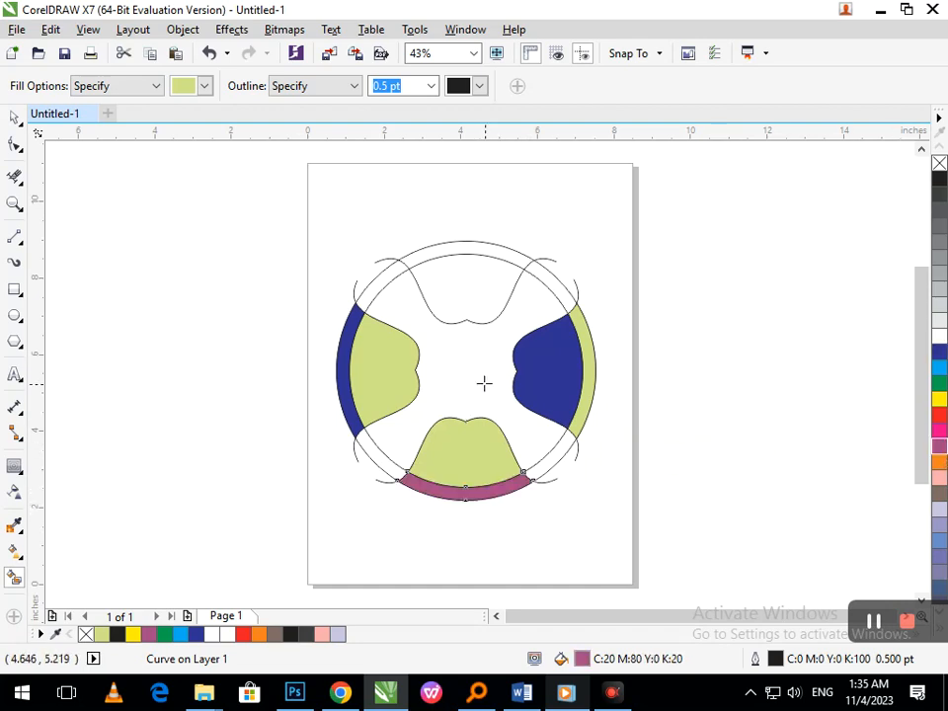
- Smart-fill the top rim segment dark blue and the top lobe pink
{"action": "left_click", "coordinate": [469, 248]}
{"action": "left_click", "coordinate": [938, 351]}
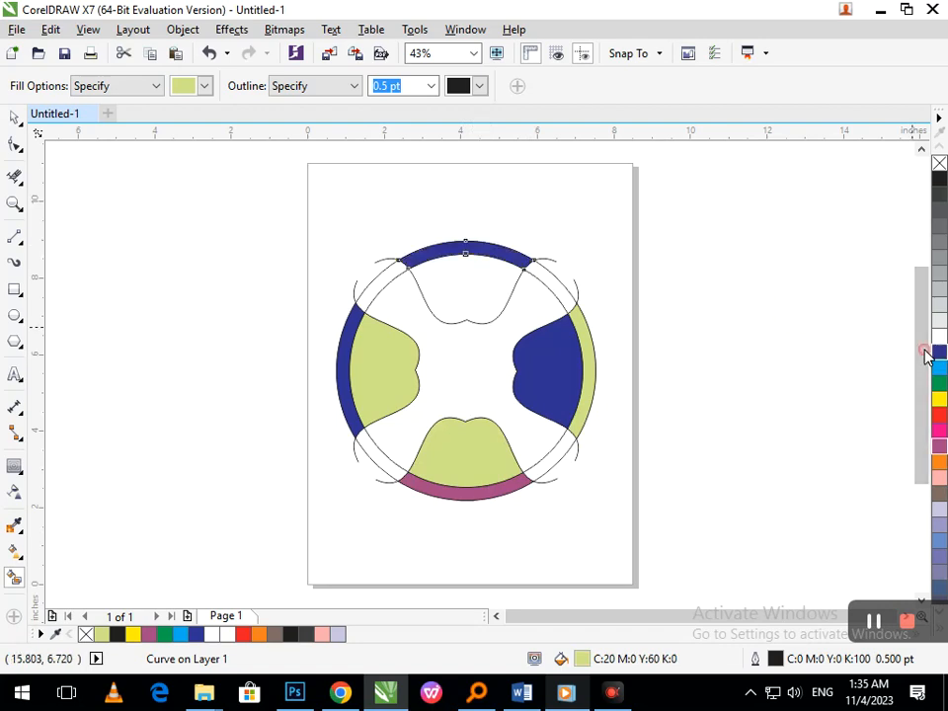
{"action": "left_click", "coordinate": [494, 297]}
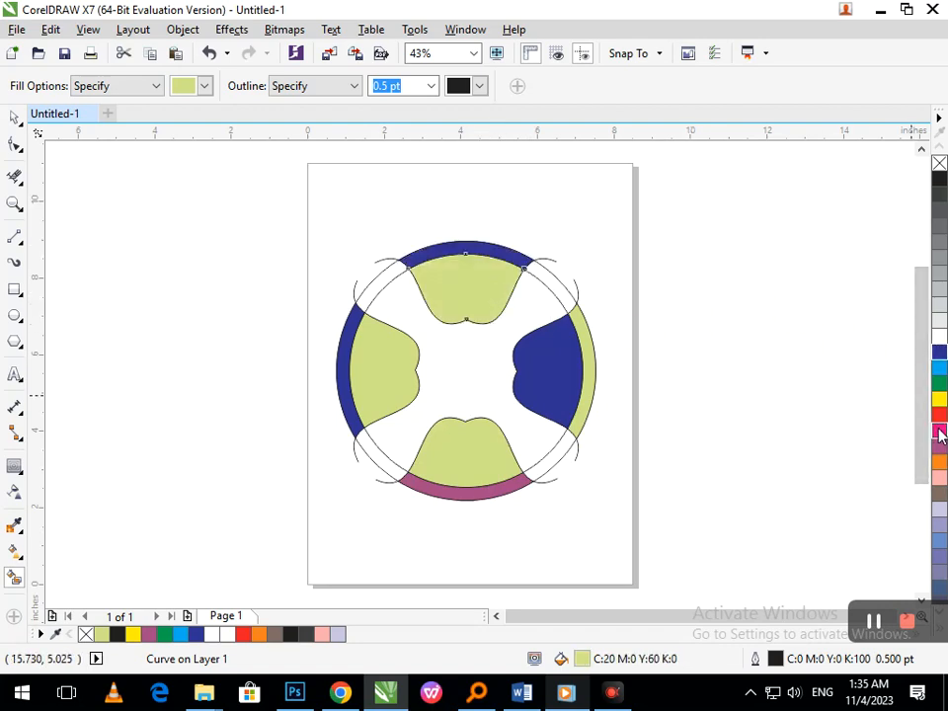
{"action": "left_click", "coordinate": [938, 431]}
- Recolour the right lobe green, the bottom lobe cyan and the left lobe orange
{"action": "left_click", "coordinate": [553, 381]}
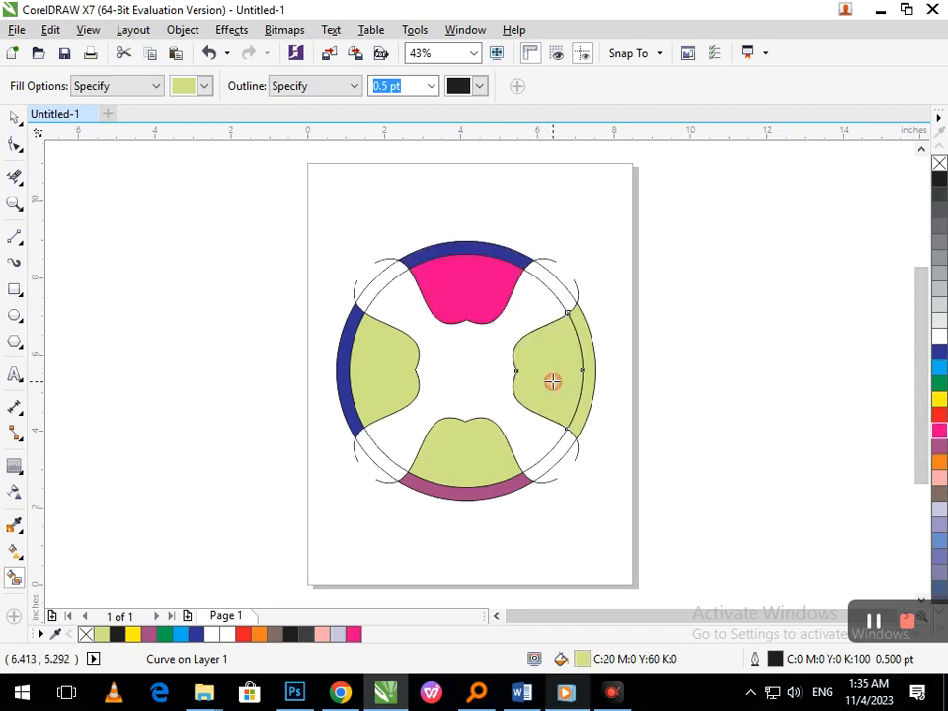
{"action": "left_click", "coordinate": [938, 382]}
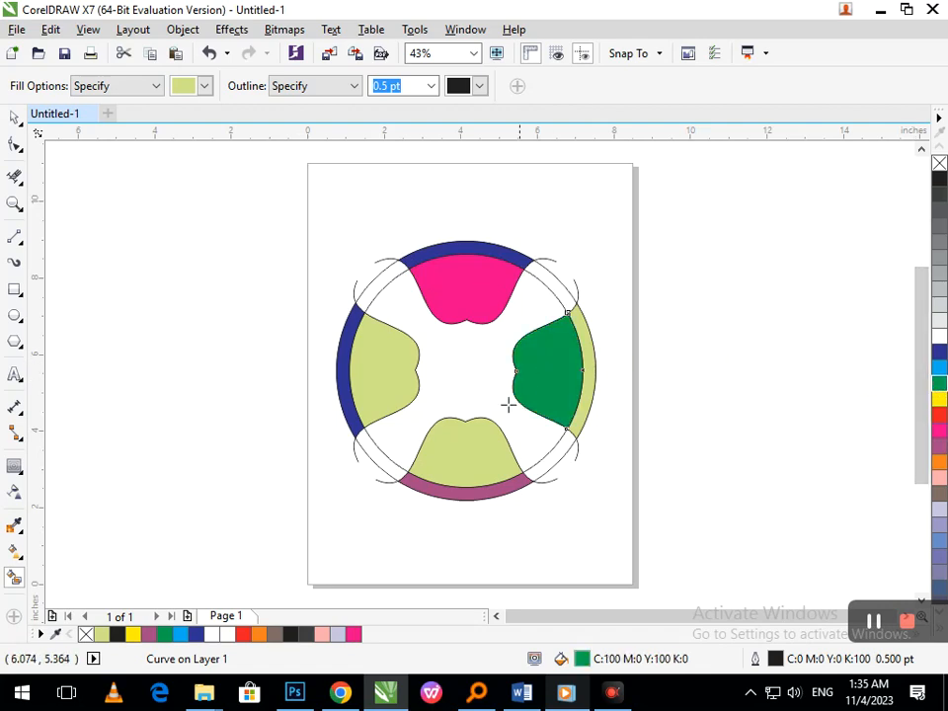
{"action": "left_click", "coordinate": [474, 453]}
{"action": "left_click", "coordinate": [939, 370]}
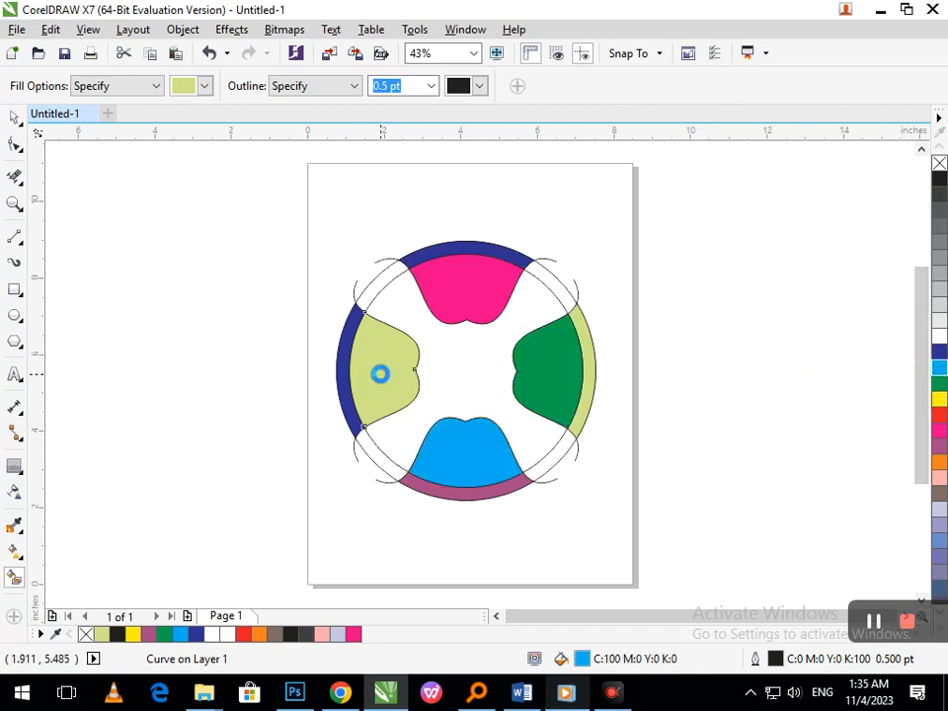
{"action": "left_click", "coordinate": [379, 373]}
{"action": "left_click", "coordinate": [939, 352]}
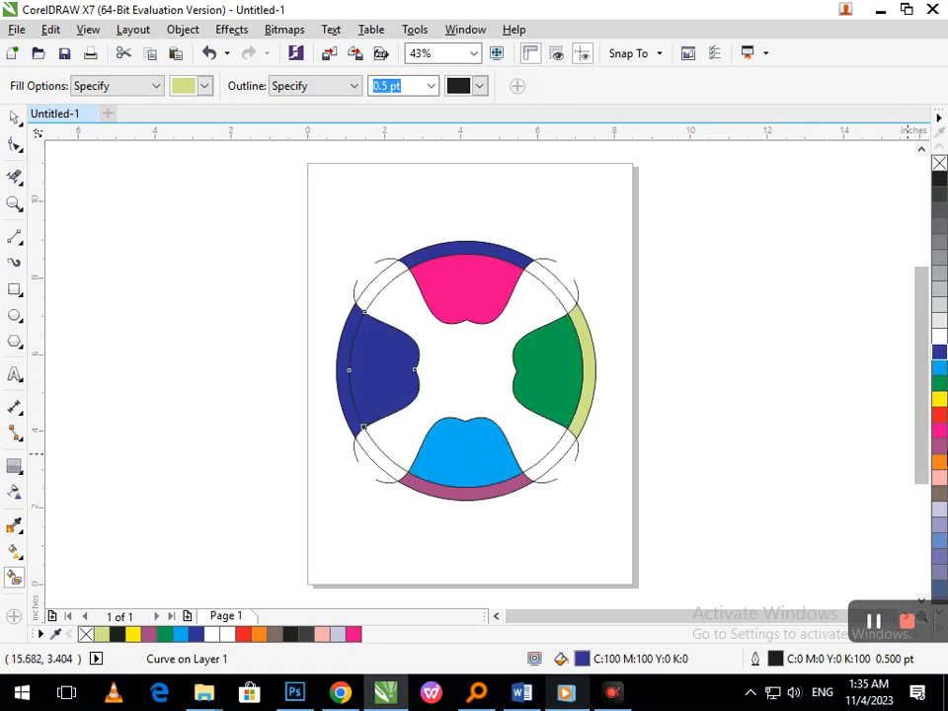
{"action": "left_click", "coordinate": [939, 462]}
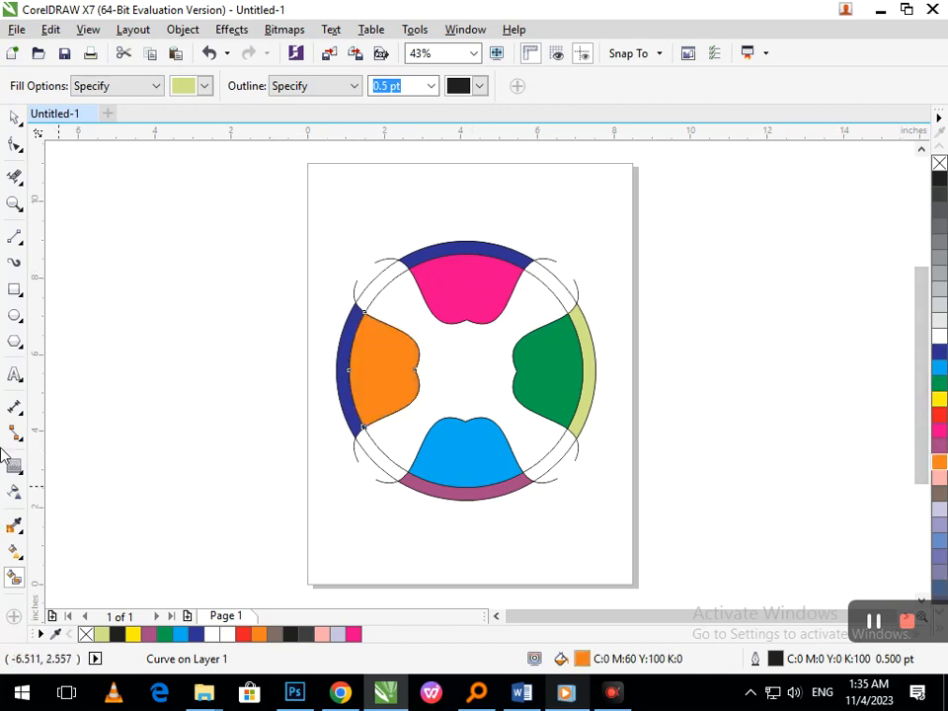
- Smart-fill the four remaining diagonal rim segments black, undoing any fill that covers the whole circle
{"action": "left_click", "coordinate": [549, 462]}
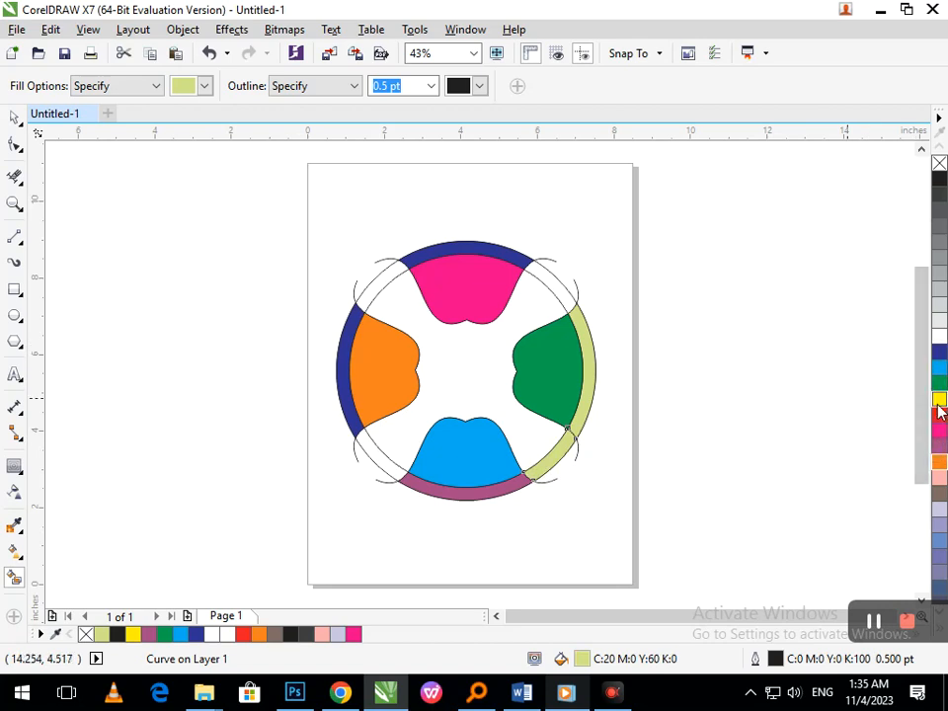
{"action": "left_click", "coordinate": [939, 179]}
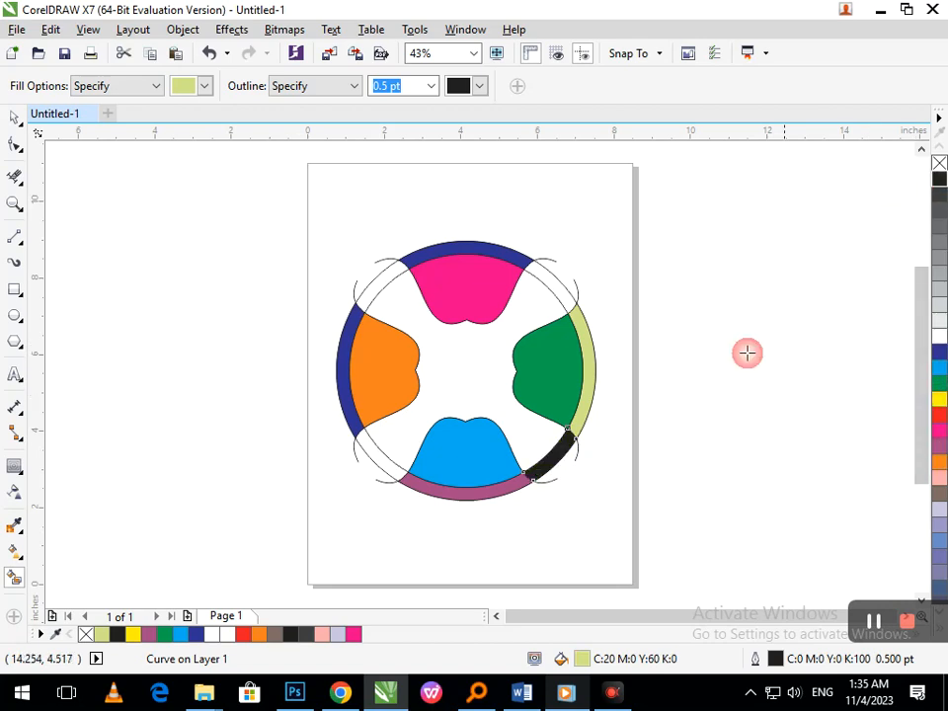
{"action": "left_click", "coordinate": [384, 471]}
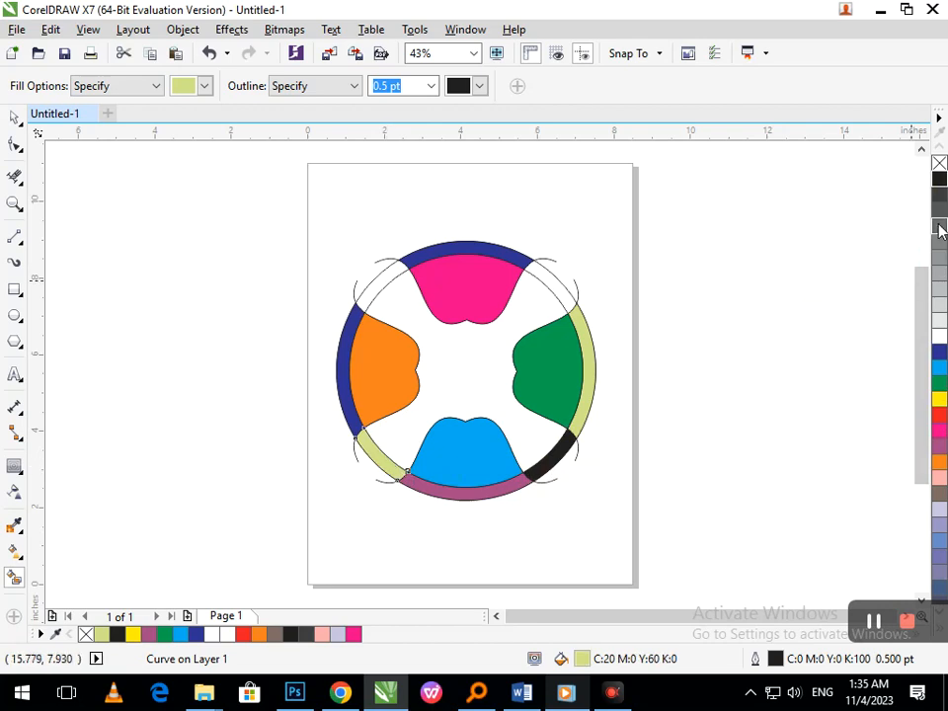
{"action": "left_click", "coordinate": [938, 179]}
{"action": "left_click", "coordinate": [560, 281]}
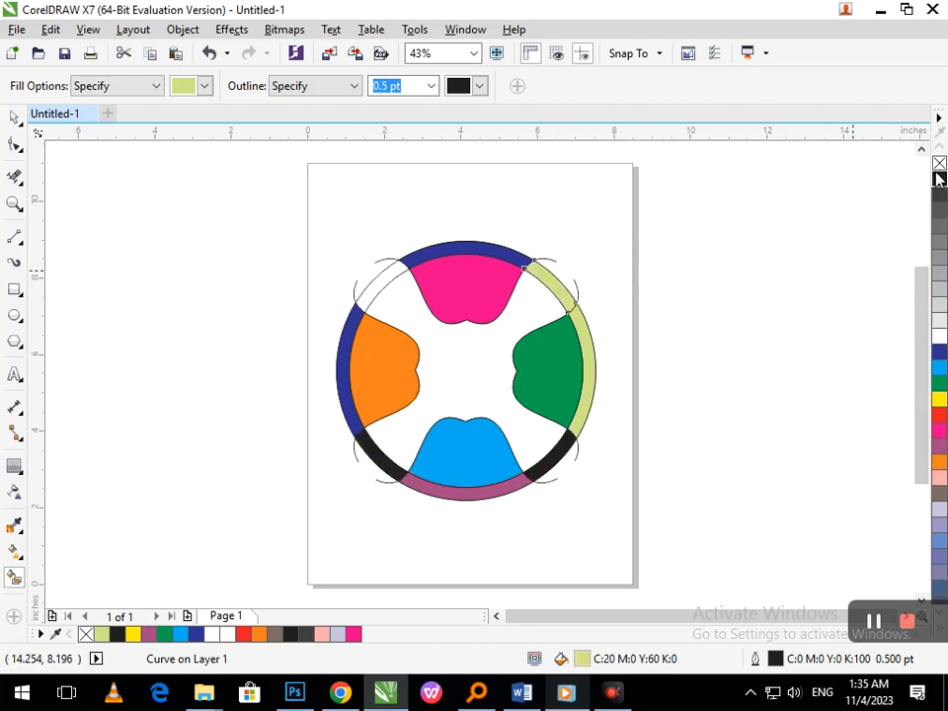
{"action": "left_click", "coordinate": [938, 179]}
{"action": "left_click", "coordinate": [374, 278]}
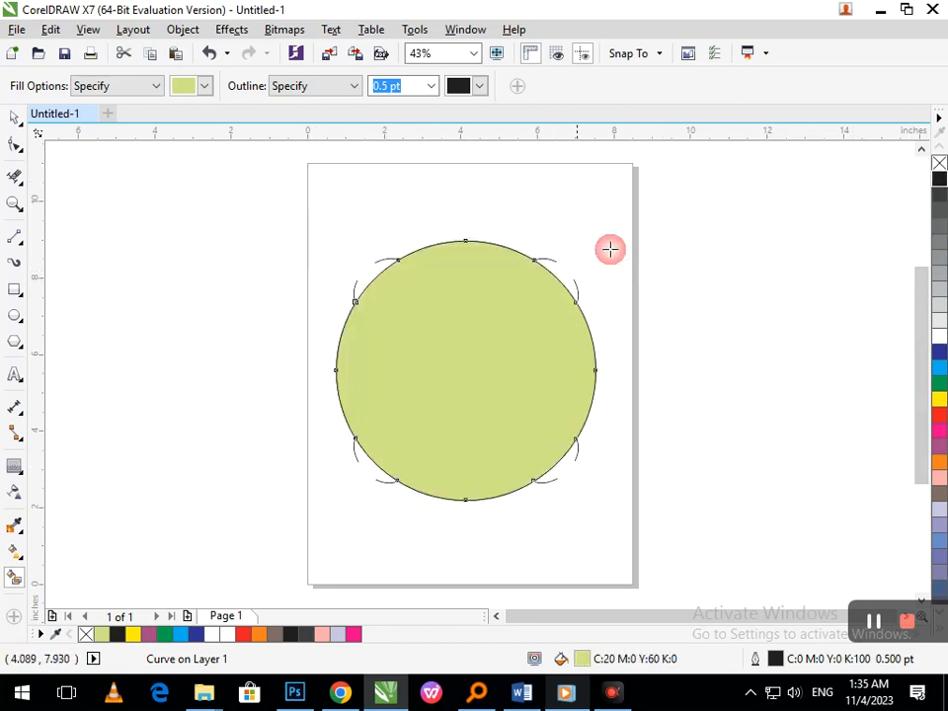
{"action": "key", "text": "ctrl+z"}
{"action": "left_click", "coordinate": [379, 277]}
{"action": "left_click", "coordinate": [939, 179]}
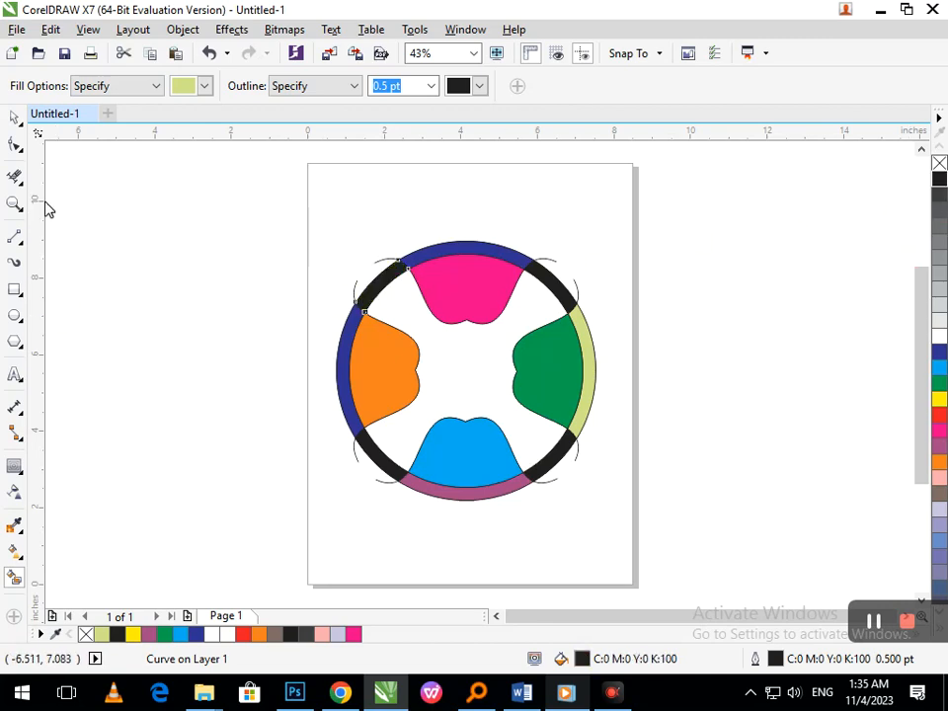
- Delete the leftover curve groups whose tails stick out around the outer circle
{"action": "left_click", "coordinate": [10, 121]}
{"action": "left_click", "coordinate": [99, 271]}
{"action": "left_click", "coordinate": [548, 258]}
{"action": "key", "text": "Delete"}
{"action": "left_click", "coordinate": [575, 296]}
{"action": "key", "text": "Delete"}
{"action": "left_click", "coordinate": [543, 490]}
{"action": "key", "text": "Delete"}
{"action": "left_click", "coordinate": [352, 298]}
{"action": "key", "text": "Delete"}
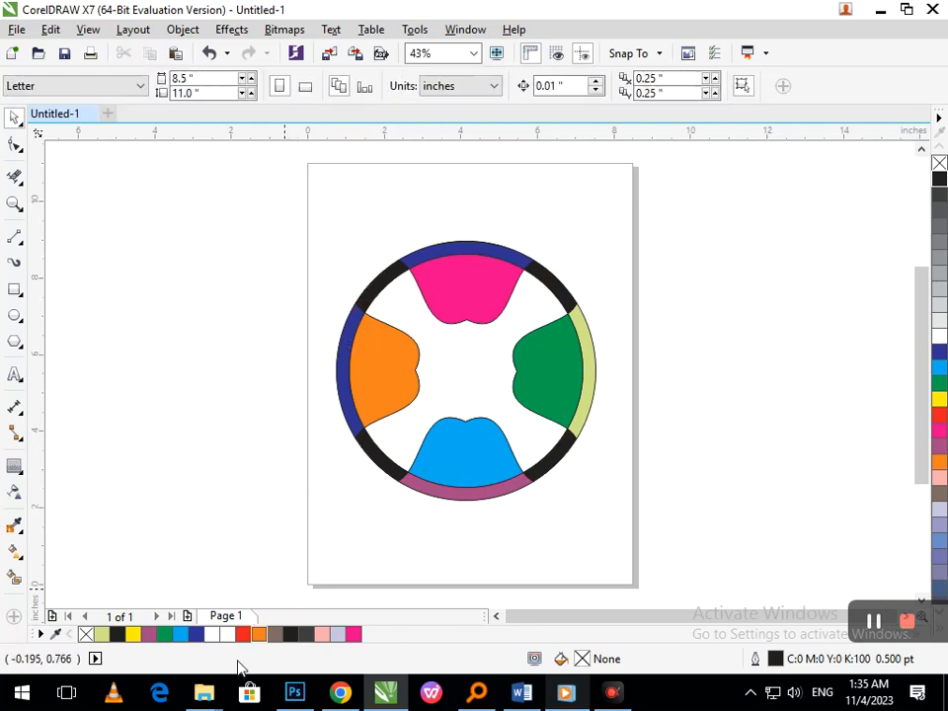
- Draw a square on the empty area beside the page and rotate it about 49° into a diamond
{"action": "left_click", "coordinate": [15, 290]}
{"action": "mouse_move", "coordinate": [106, 257]}
{"action": "left_mouse_down"}
{"action": "mouse_move", "coordinate": [230, 383]}
{"action": "mouse_move", "coordinate": [218, 370]}
{"action": "left_mouse_up"}
{"action": "left_click", "coordinate": [106, 341]}
{"action": "left_click_drag", "start_coordinate": [102, 381], "coordinate": [183, 421]}
{"action": "left_click_drag", "start_coordinate": [253, 405], "coordinate": [229, 431]}
- Move the diamond to the middle of the circle and scale it down to about 2.29 inches across, between the four lobes
{"action": "left_click_drag", "start_coordinate": [210, 345], "coordinate": [465, 427]}
{"action": "left_click", "coordinate": [446, 416]}
{"action": "left_click_drag", "start_coordinate": [371, 456], "coordinate": [410, 440]}
{"action": "left_click", "coordinate": [270, 539]}
{"action": "left_click", "coordinate": [414, 419]}
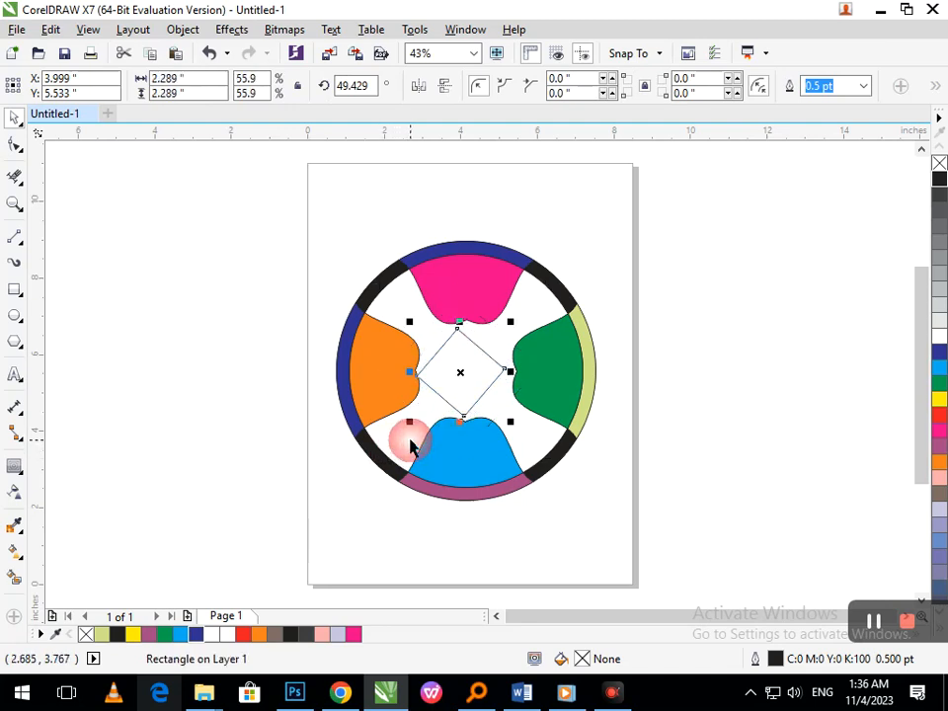
{"action": "left_click_drag", "start_coordinate": [462, 401], "coordinate": [469, 396]}
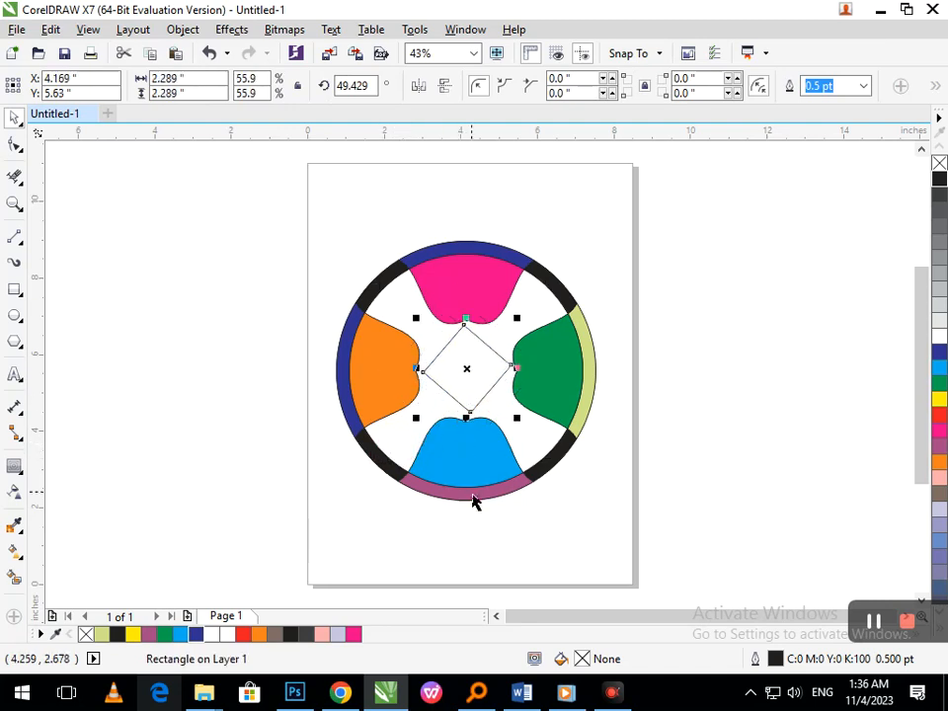
- Add the artistic text "Logo Design" on two lines inside the central diamond, in 24 pt Arial
{"action": "left_click", "coordinate": [455, 397]}
{"action": "scroll", "coordinate": [578, 428], "scroll_direction": "up", "scroll_amount": 3}
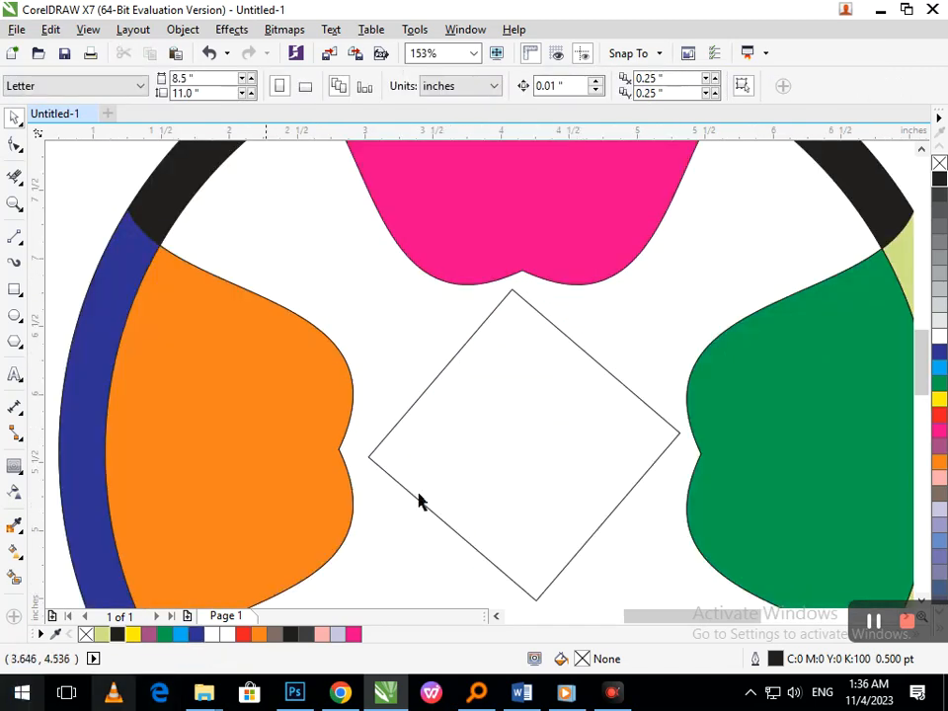
{"action": "scroll", "coordinate": [584, 457], "scroll_direction": "up", "scroll_amount": 1}
{"action": "scroll", "coordinate": [511, 447], "scroll_direction": "down", "scroll_amount": 1}
{"action": "key", "text": "F2"}
{"action": "left_click_drag", "start_coordinate": [305, 284], "coordinate": [706, 571]}
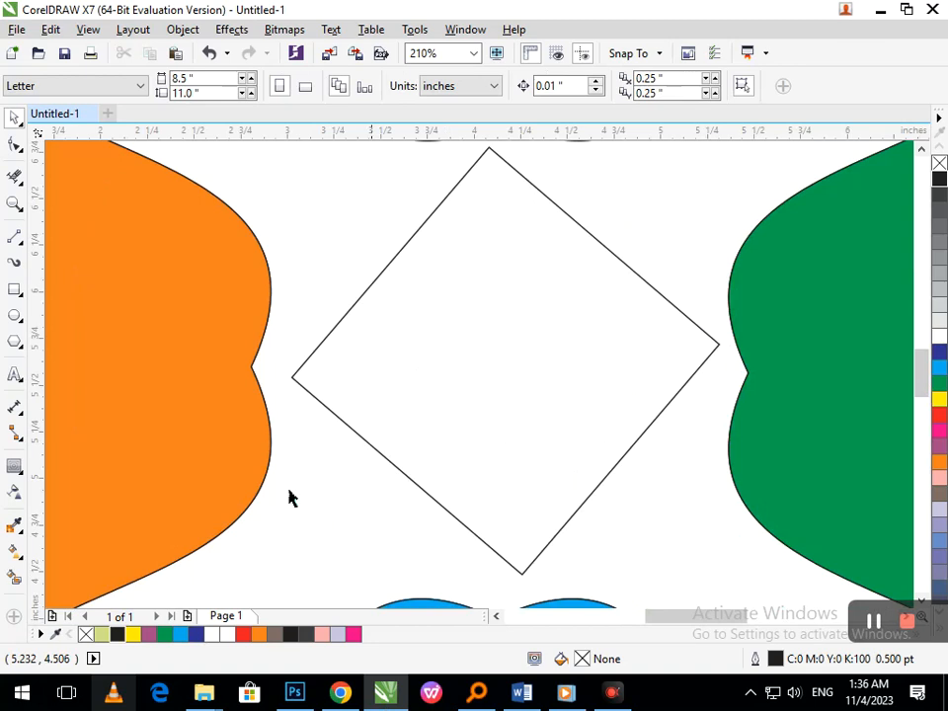
{"action": "left_click", "coordinate": [12, 377]}
{"action": "left_click", "coordinate": [426, 316]}
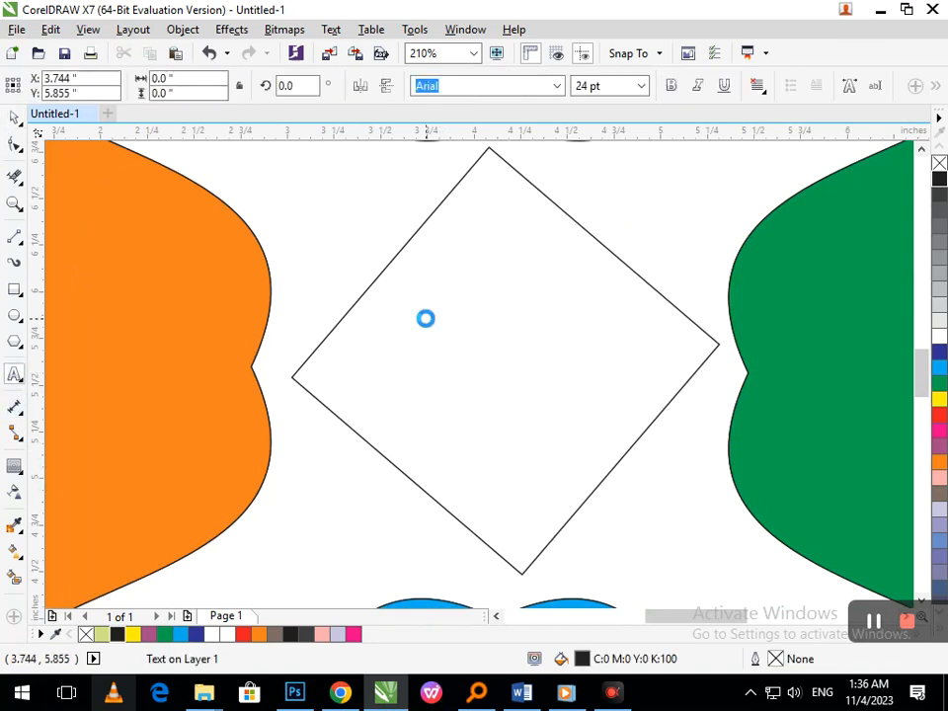
{"action": "type", "text": "Logo"}
{"action": "key", "text": "Return"}
{"action": "type", "text": "Des"}
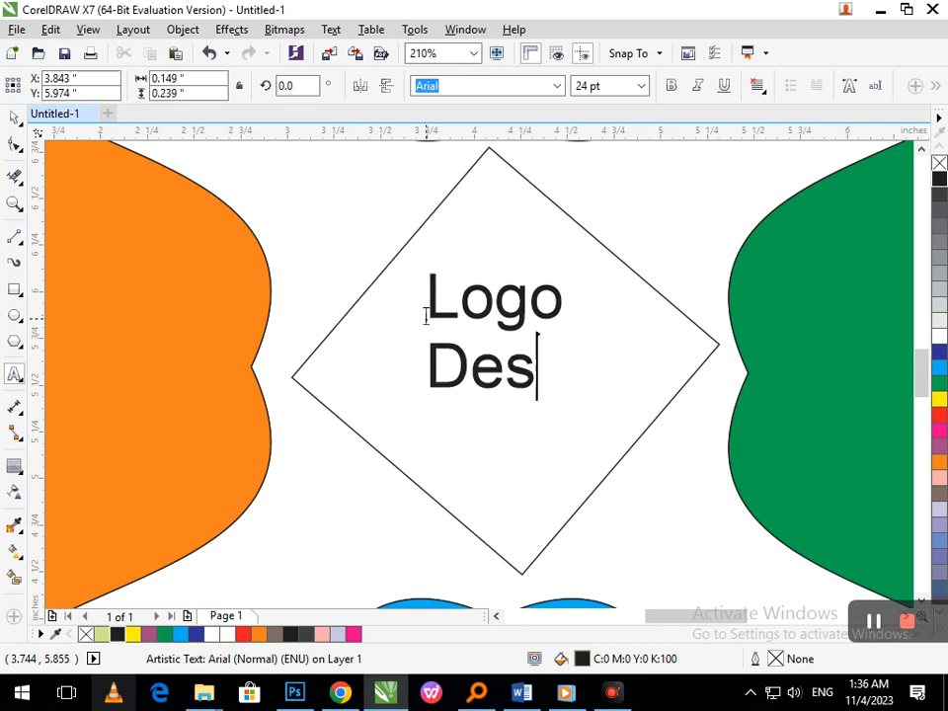
{"action": "type", "text": "ign"}
{"action": "left_click", "coordinate": [14, 117]}
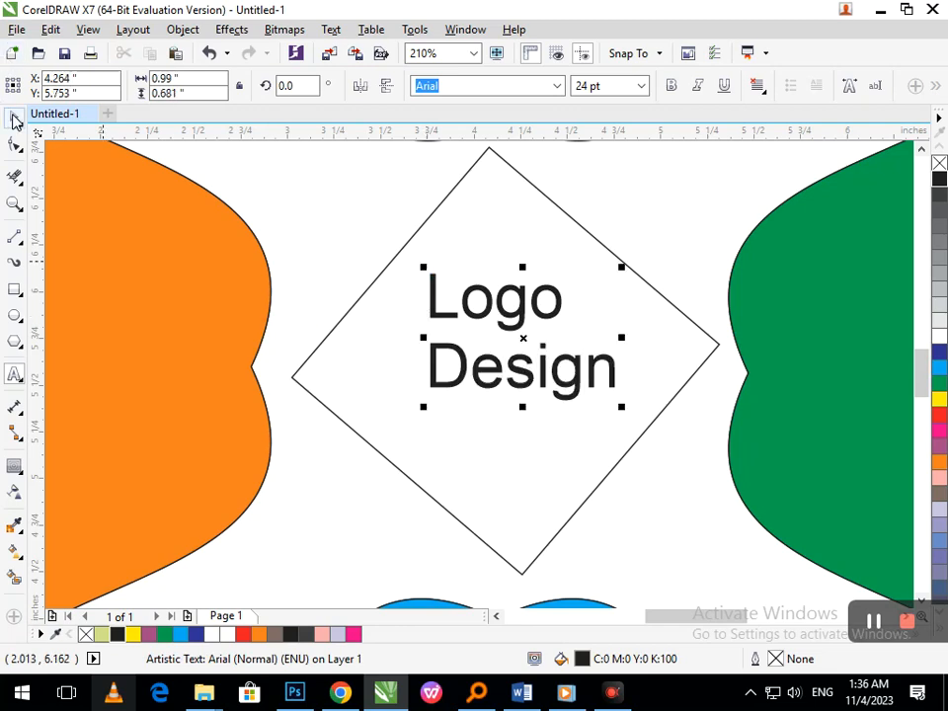
- Enlarge the text to about 31 pt and centre its two lines within the diamond
{"action": "left_click_drag", "start_coordinate": [433, 376], "coordinate": [395, 396]}
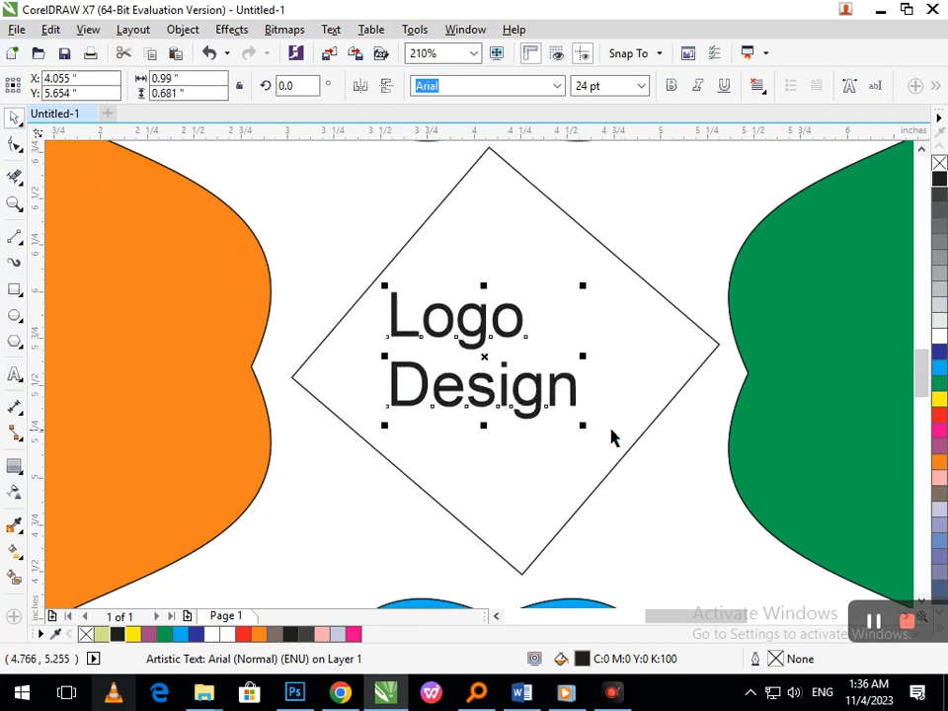
{"action": "left_click_drag", "start_coordinate": [582, 428], "coordinate": [612, 448]}
{"action": "left_click_drag", "start_coordinate": [552, 433], "coordinate": [571, 439]}
{"action": "double_click", "coordinate": [380, 343]}
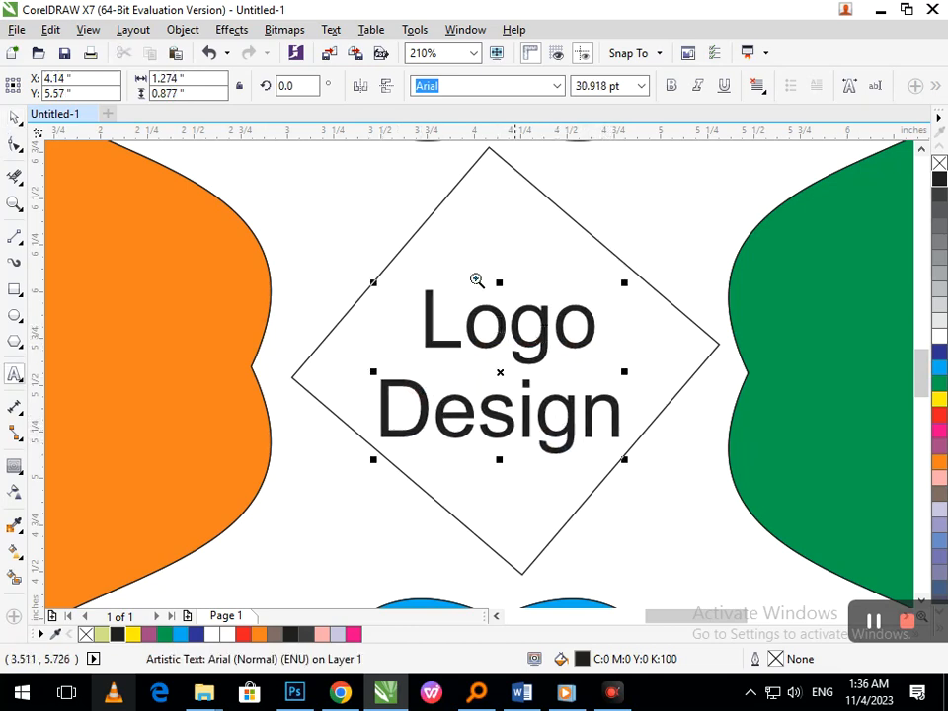
{"action": "scroll", "coordinate": [547, 326], "scroll_direction": "down", "scroll_amount": 2}
{"action": "key", "text": "shift+F4"}
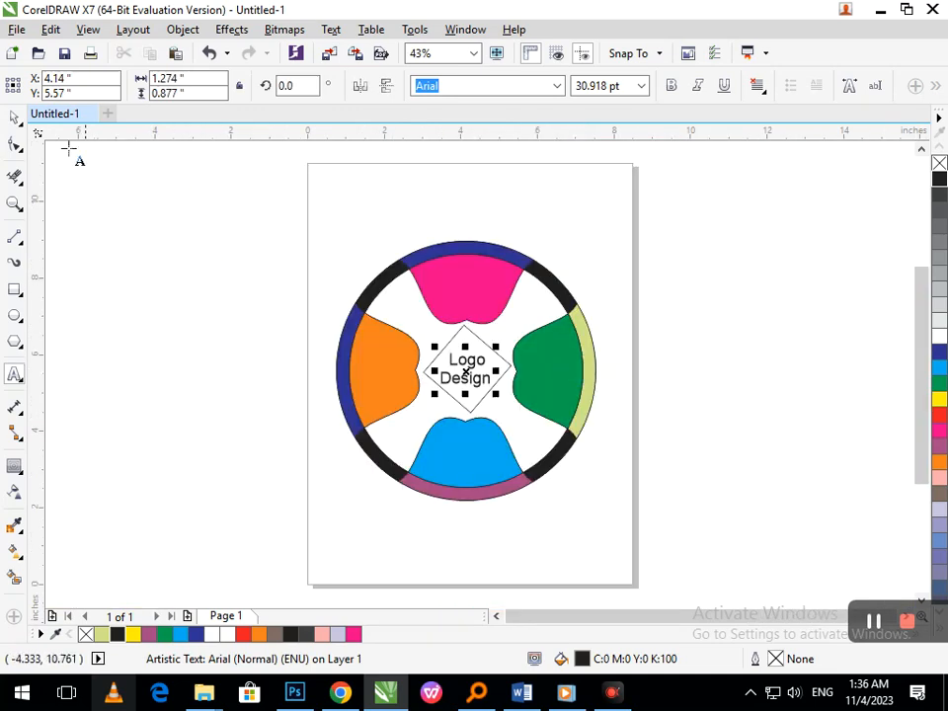
{"action": "left_click", "coordinate": [15, 118]}
{"action": "left_click", "coordinate": [150, 296]}
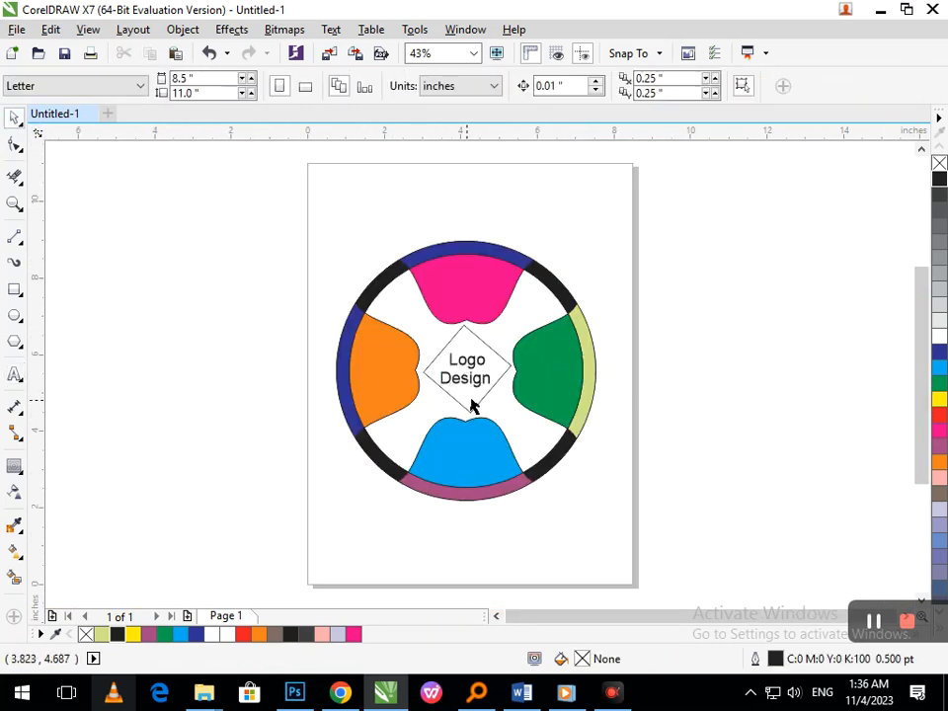
- Enlarge the text further to about 34.4 pt and shift it slightly up inside the diamond
{"action": "scroll", "coordinate": [429, 374], "scroll_direction": "up", "scroll_amount": 3}
{"action": "mouse_move", "coordinate": [517, 358]}
{"action": "left_mouse_down"}
{"action": "mouse_move", "coordinate": [514, 334]}
{"action": "mouse_move", "coordinate": [519, 347]}
{"action": "left_mouse_up"}
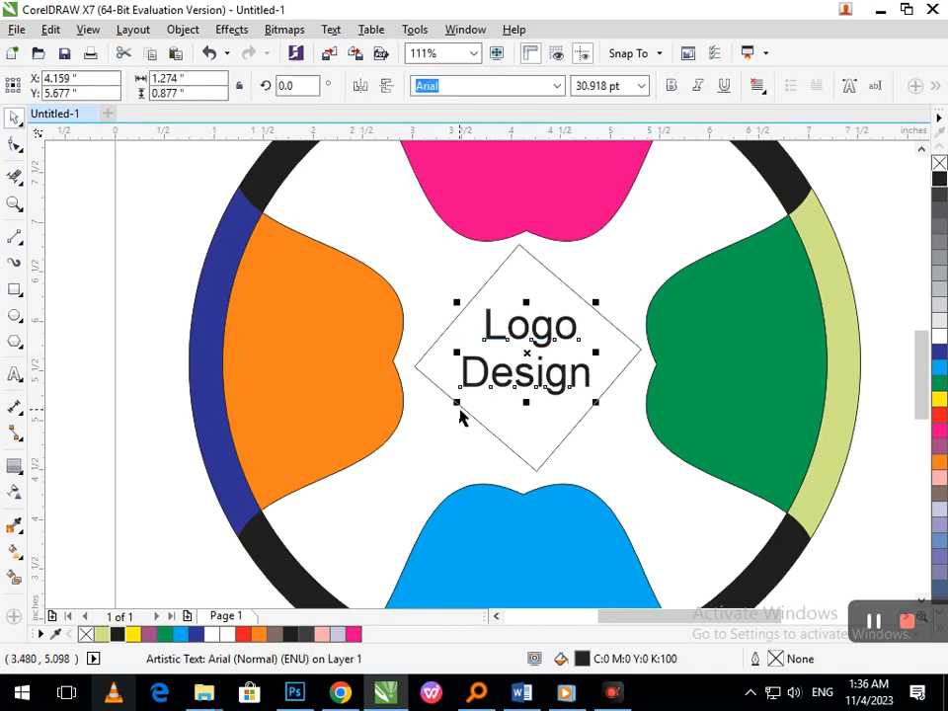
{"action": "left_click_drag", "start_coordinate": [457, 405], "coordinate": [450, 406]}
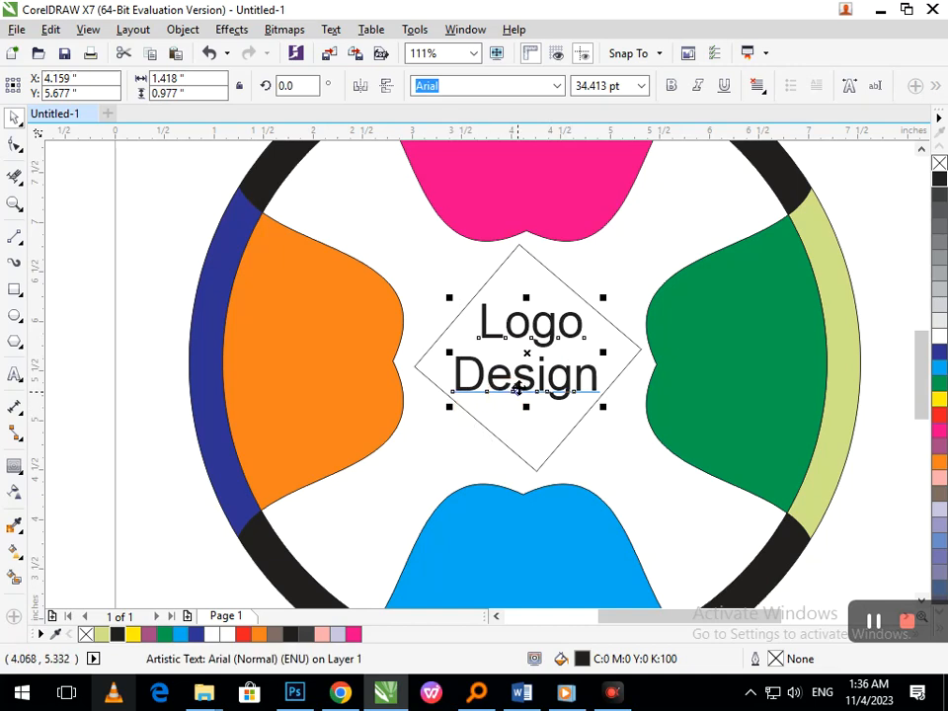
{"action": "left_click_drag", "start_coordinate": [518, 392], "coordinate": [519, 395]}
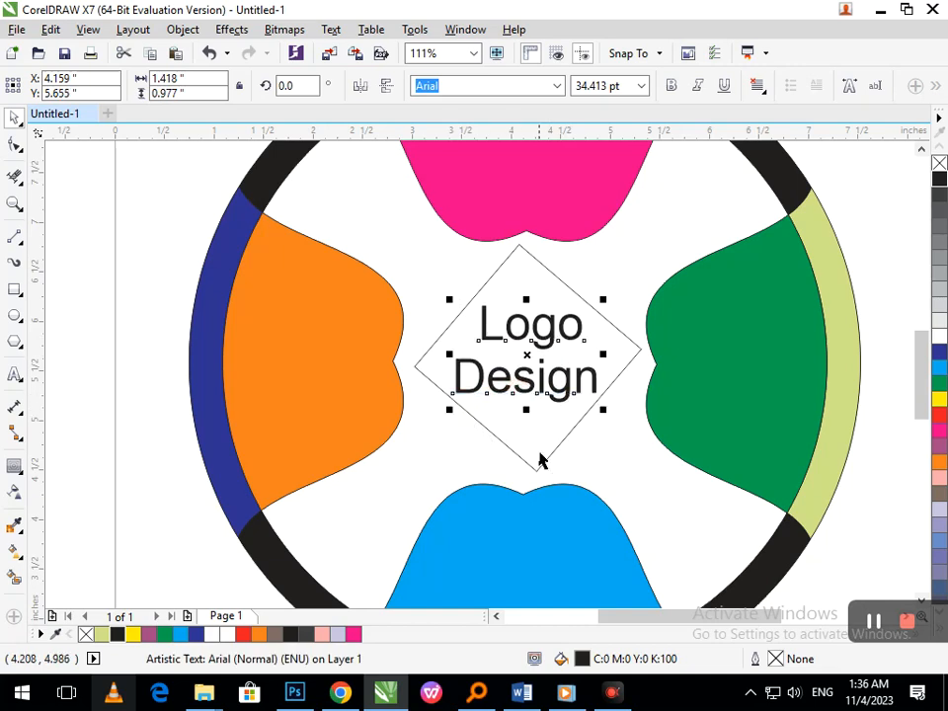
- Make the text bold and reposition it so it sits centrally in the diamond
{"action": "left_click", "coordinate": [671, 87]}
{"action": "key", "text": "shift+F4"}
{"action": "left_click", "coordinate": [672, 396]}
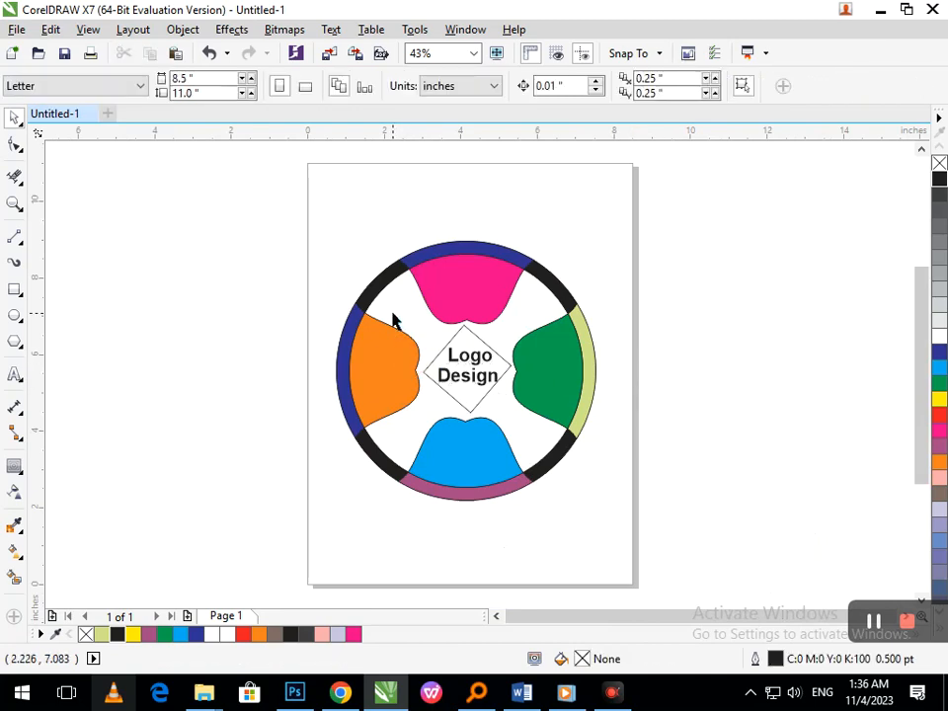
{"action": "left_click_drag", "start_coordinate": [518, 409], "coordinate": [517, 409]}
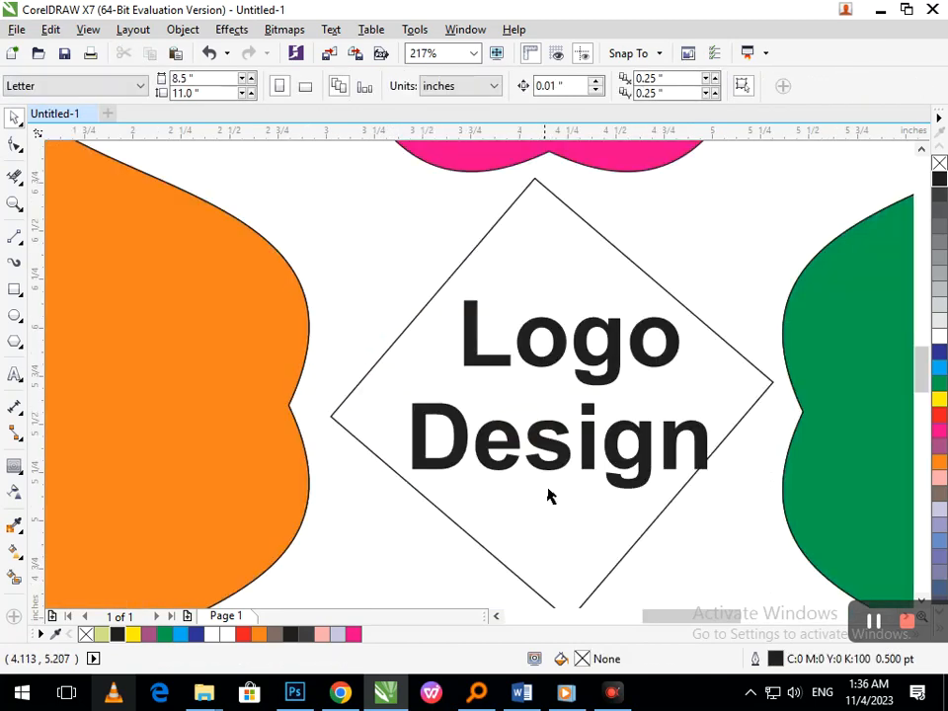
{"action": "left_click_drag", "start_coordinate": [593, 450], "coordinate": [586, 441]}
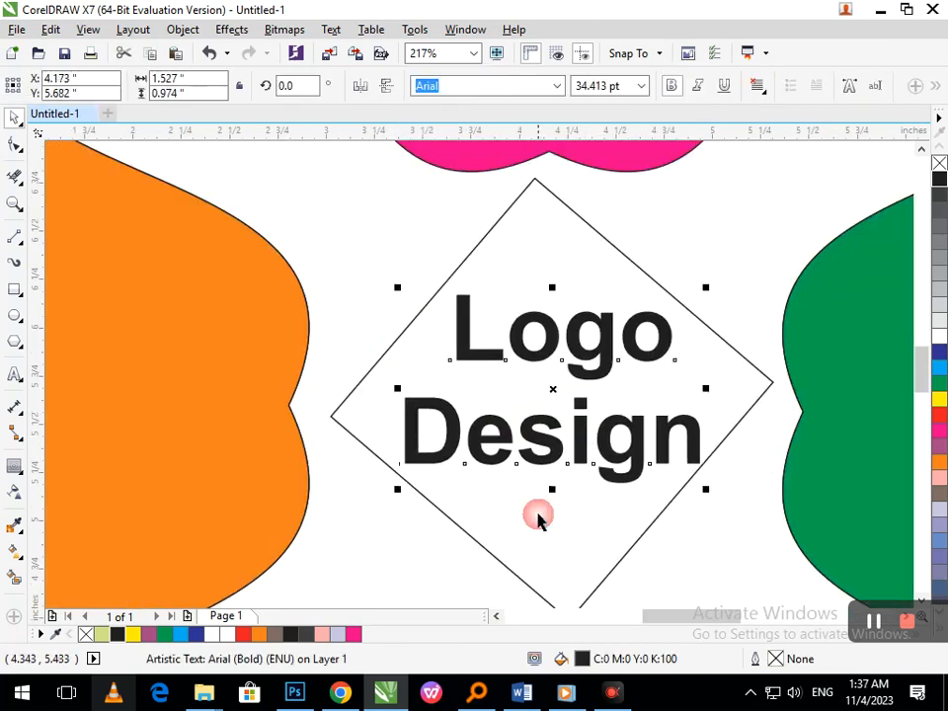
- Set the diamond's outline width to 8 pt
{"action": "left_click", "coordinate": [524, 582]}
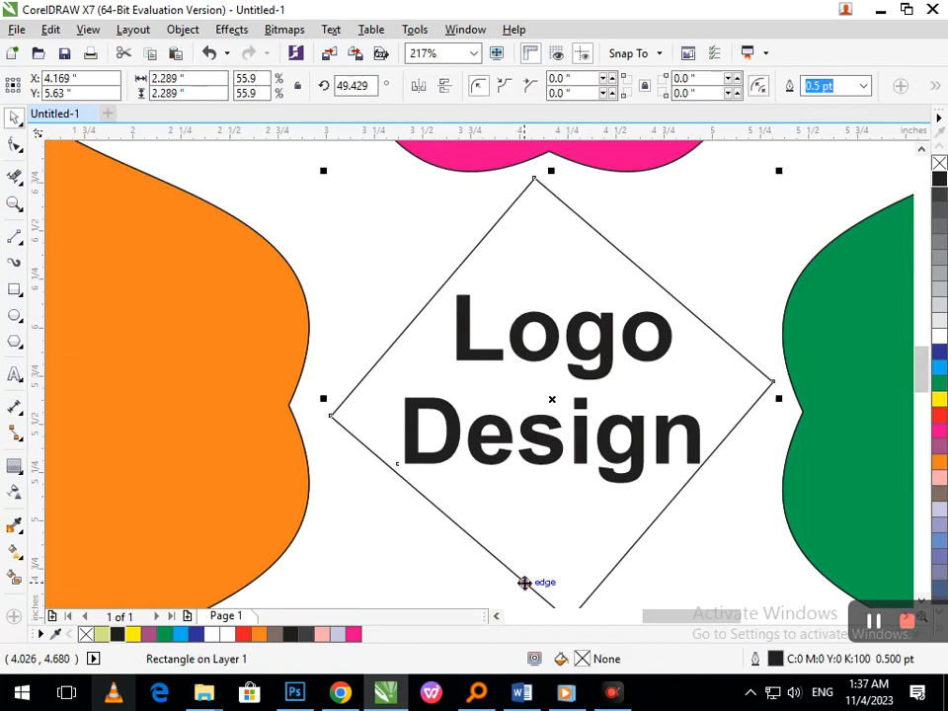
{"action": "left_click", "coordinate": [863, 87]}
{"action": "left_click", "coordinate": [816, 213]}
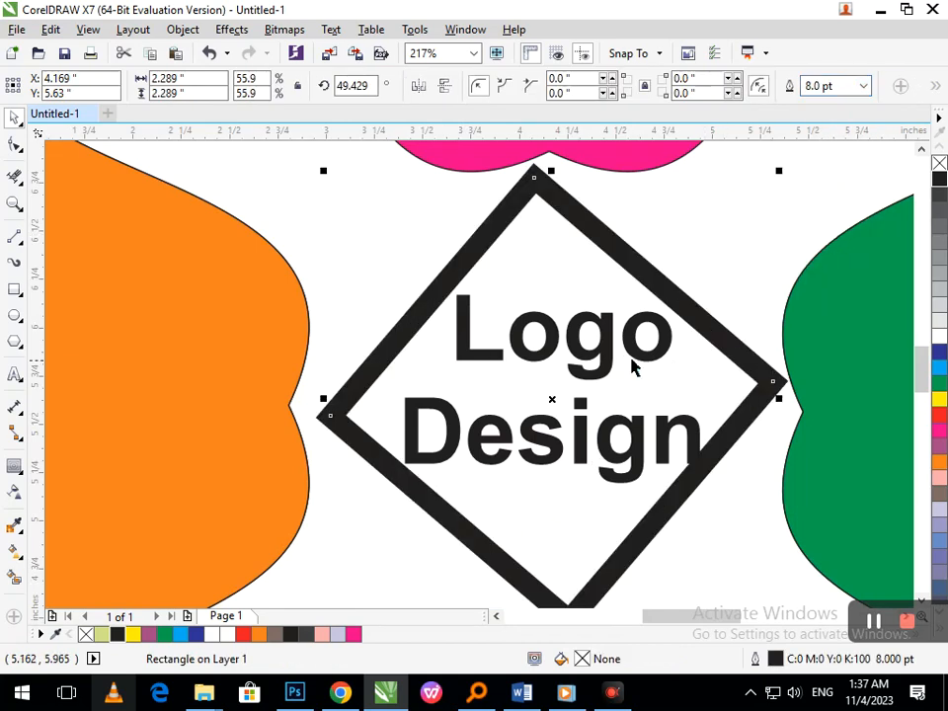
{"action": "key", "text": "shift+F4"}
{"action": "left_click", "coordinate": [681, 421]}
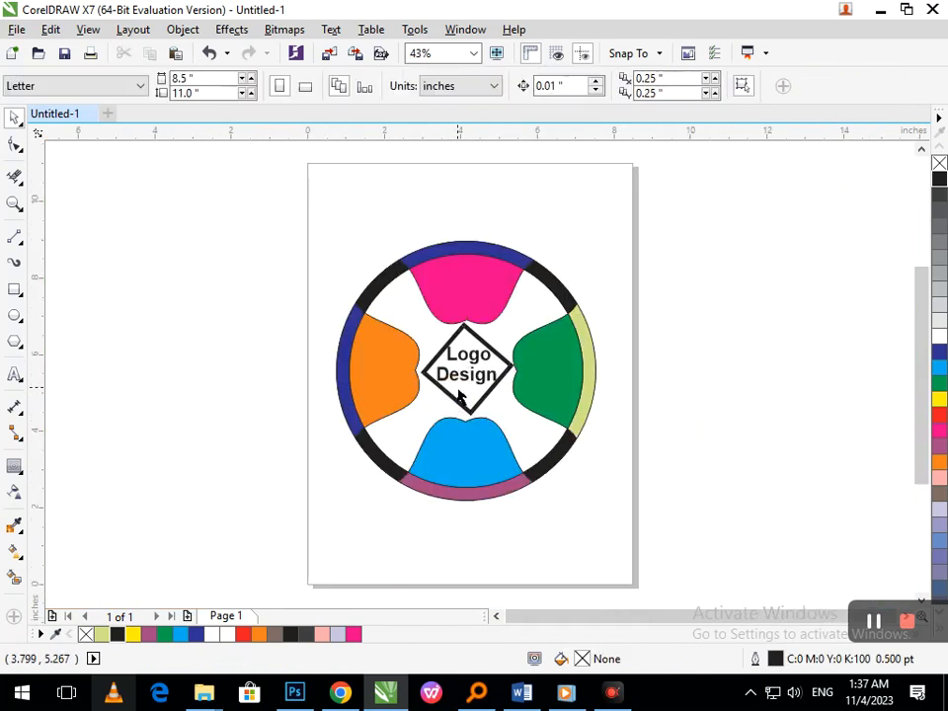
- Set the diamond's outline width to 1 pt
{"action": "left_click", "coordinate": [459, 395]}
{"action": "left_click", "coordinate": [864, 87]}
{"action": "left_click", "coordinate": [829, 160]}
{"action": "left_click", "coordinate": [690, 372]}
- Fine-tune the position of the bold text inside the diamond
{"action": "key", "text": "z"}
{"action": "left_click_drag", "start_coordinate": [337, 250], "coordinate": [607, 461]}
{"action": "left_click_drag", "start_coordinate": [501, 437], "coordinate": [498, 435]}
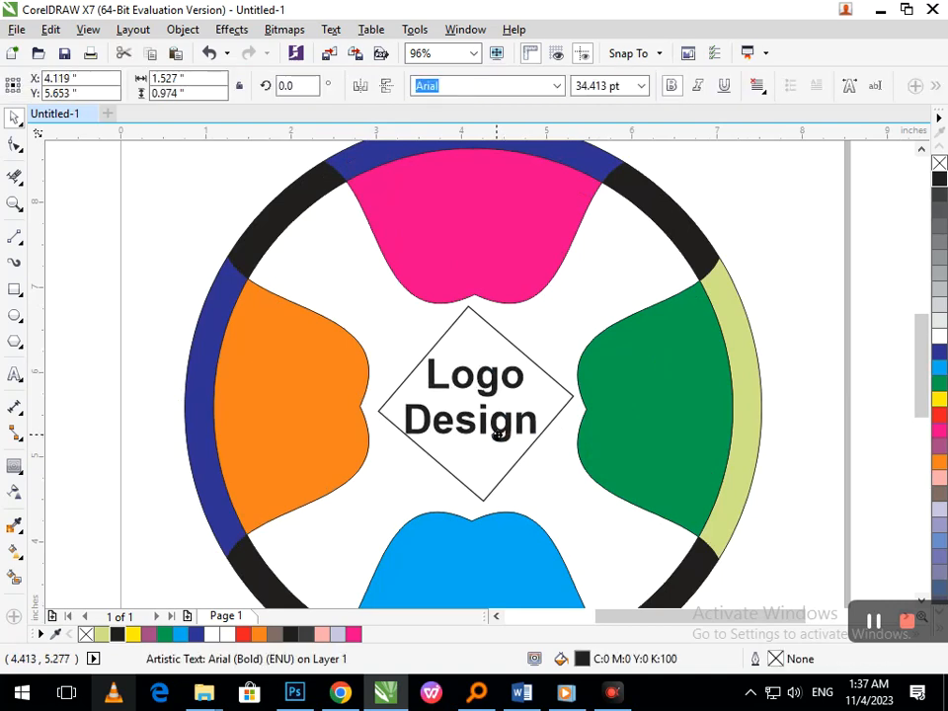
{"action": "left_click", "coordinate": [683, 435]}
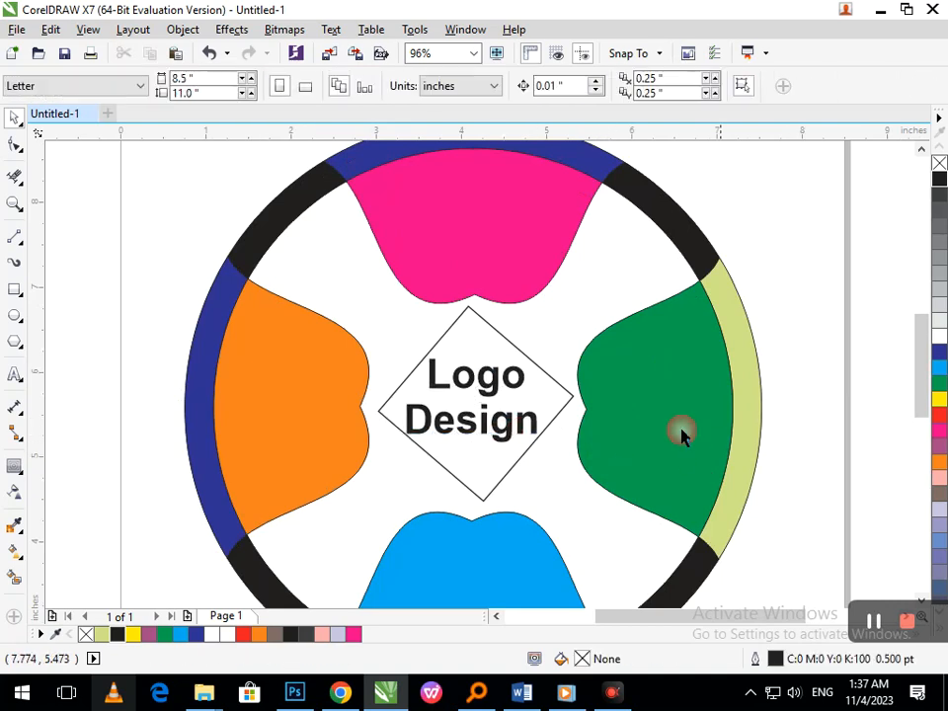
{"action": "left_click_drag", "start_coordinate": [779, 548], "coordinate": [773, 548]}
{"action": "key", "text": "F2"}
{"action": "right_click", "coordinate": [459, 390]}
{"action": "key", "text": "F2"}
{"action": "left_click_drag", "start_coordinate": [402, 320], "coordinate": [533, 420]}
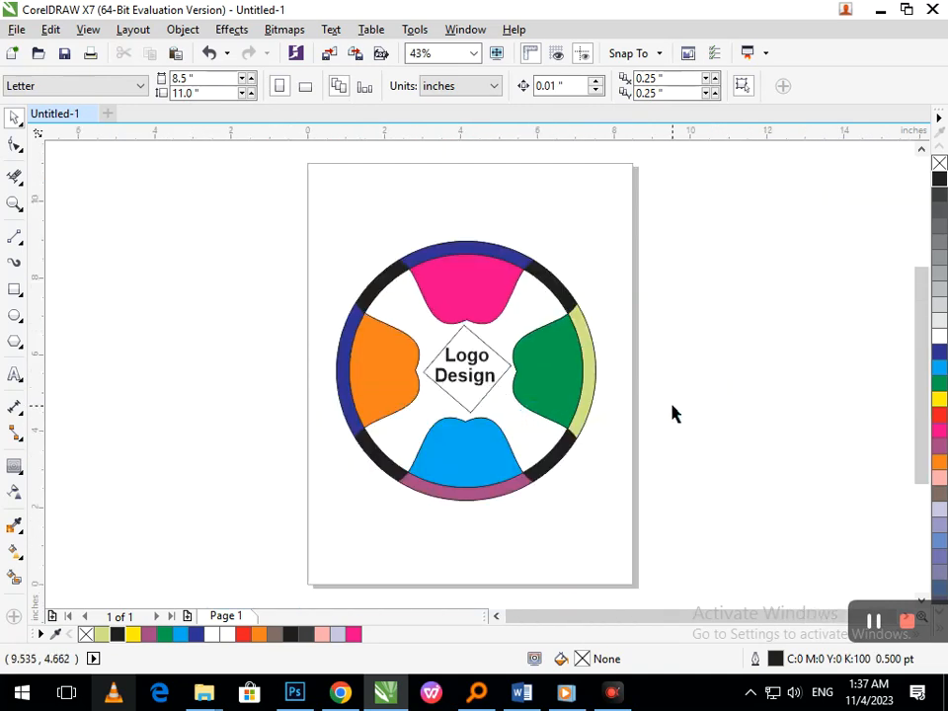
- Fill the "Logo Design" text with red
{"action": "left_click", "coordinate": [478, 381]}
{"action": "left_click", "coordinate": [939, 416]}
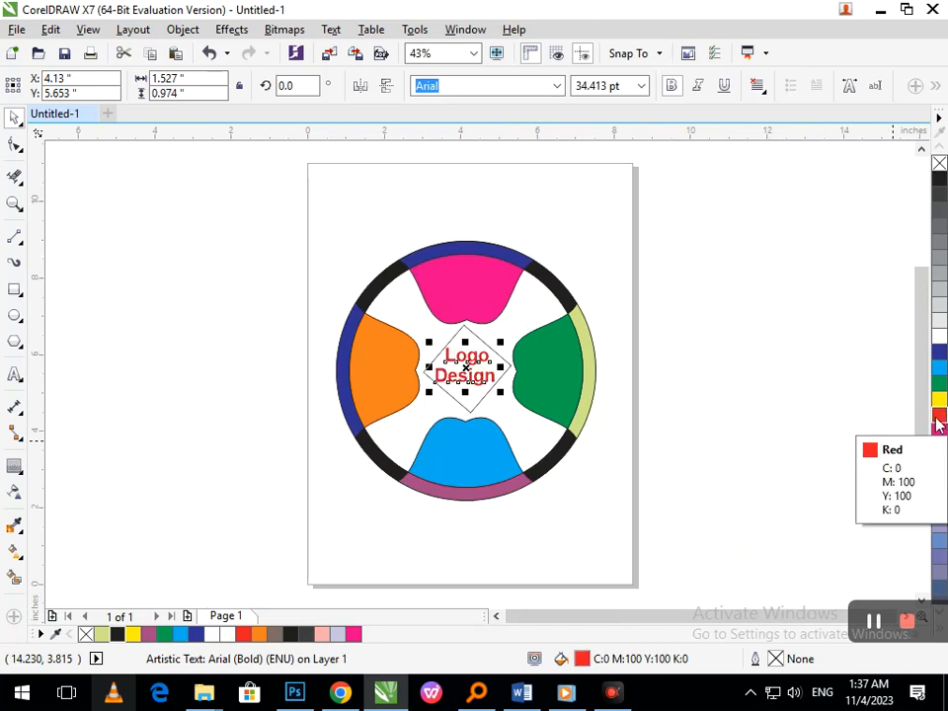
{"action": "left_click", "coordinate": [594, 403]}
- Scale the diamond up to about 2.58 inches across so it reaches the four lobes
{"action": "key", "text": "F2"}
{"action": "left_click_drag", "start_coordinate": [340, 277], "coordinate": [635, 518]}
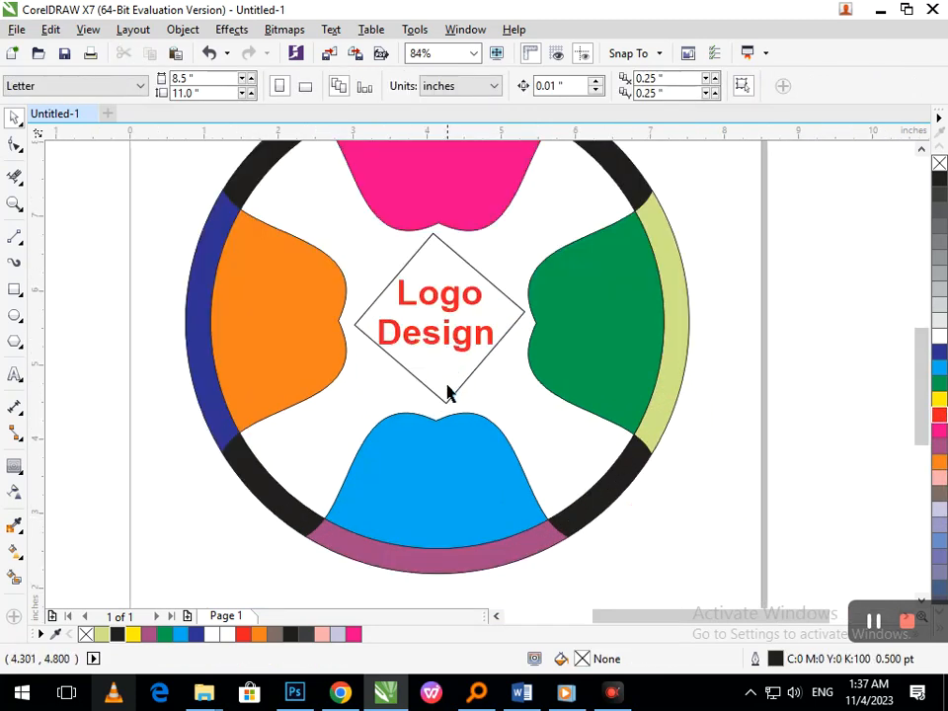
{"action": "left_click", "coordinate": [446, 392]}
{"action": "left_click_drag", "start_coordinate": [346, 413], "coordinate": [340, 422]}
{"action": "mouse_move", "coordinate": [441, 406]}
{"action": "left_mouse_down"}
{"action": "mouse_move", "coordinate": [429, 407]}
{"action": "mouse_move", "coordinate": [433, 415]}
{"action": "left_mouse_up"}
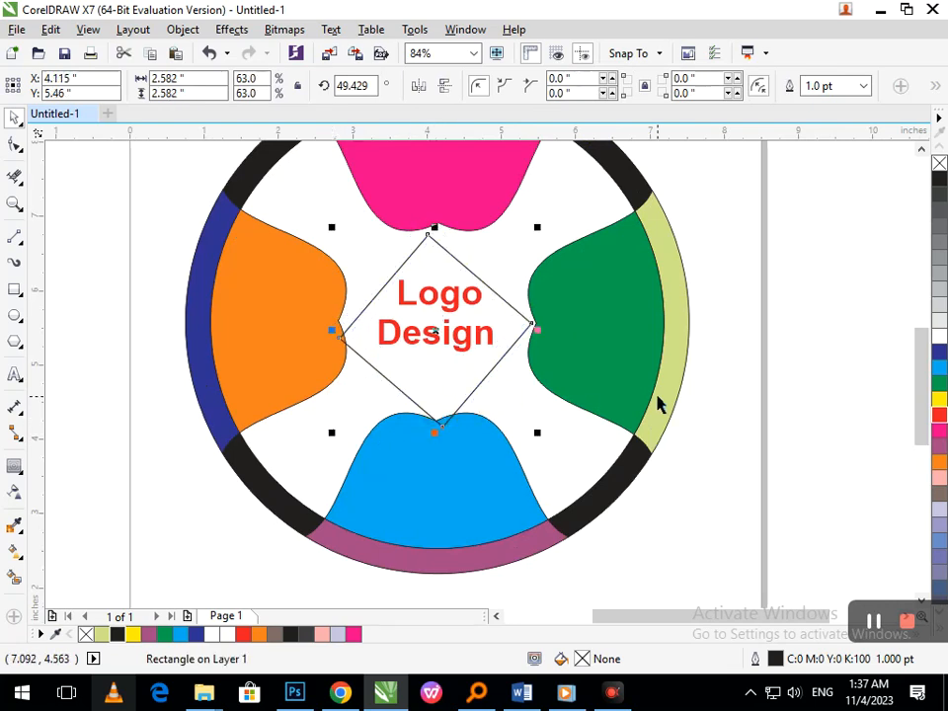
- Nudge the enlarged diamond to about X 4.105, Y 5.61 inches so its corners meet the lobes' notches
{"action": "key", "text": "Up"}
{"action": "key", "text": "Up"}
{"action": "key", "text": "Up"}
{"action": "key", "text": "Up"}
{"action": "key", "text": "Up"}
{"action": "key", "text": "Up"}
{"action": "key", "text": "Up"}
{"action": "key", "text": "Up"}
{"action": "key", "text": "Up"}
{"action": "key", "text": "Up"}
{"action": "key", "text": "Up"}
{"action": "key", "text": "Up"}
{"action": "key", "text": "Up"}
{"action": "key", "text": "Up"}
{"action": "key", "text": "Up"}
{"action": "key", "text": "Up"}
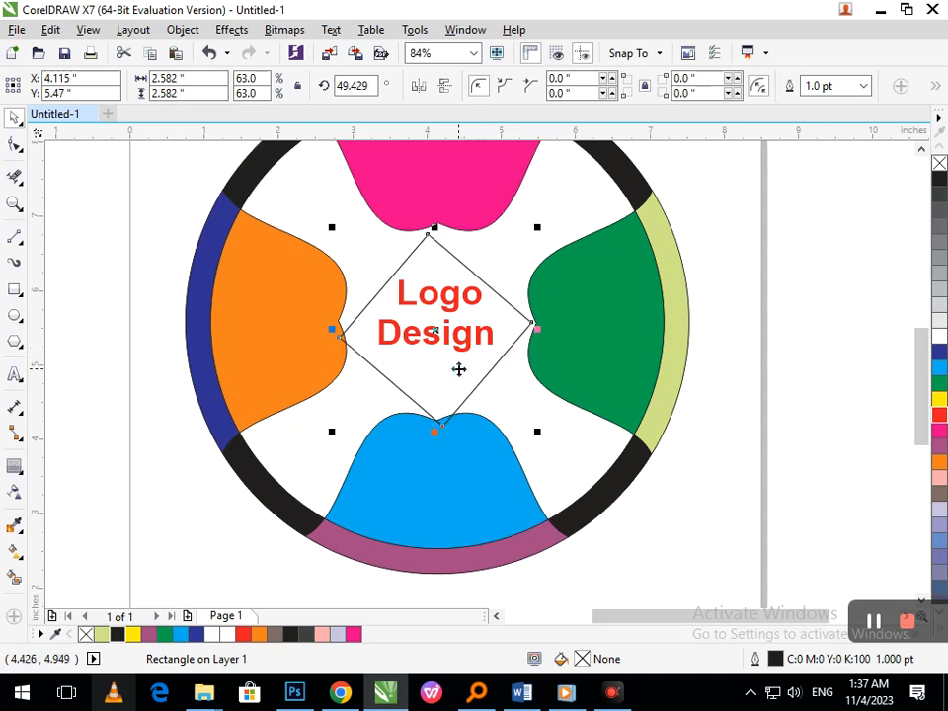
{"action": "key", "text": "Down"}
{"action": "key", "text": "Down"}
{"action": "key", "text": "Down"}
{"action": "key", "text": "Left"}
{"action": "key", "text": "Left"}
{"action": "key", "text": "Down"}
{"action": "key", "text": "Down"}
{"action": "key", "text": "Right"}
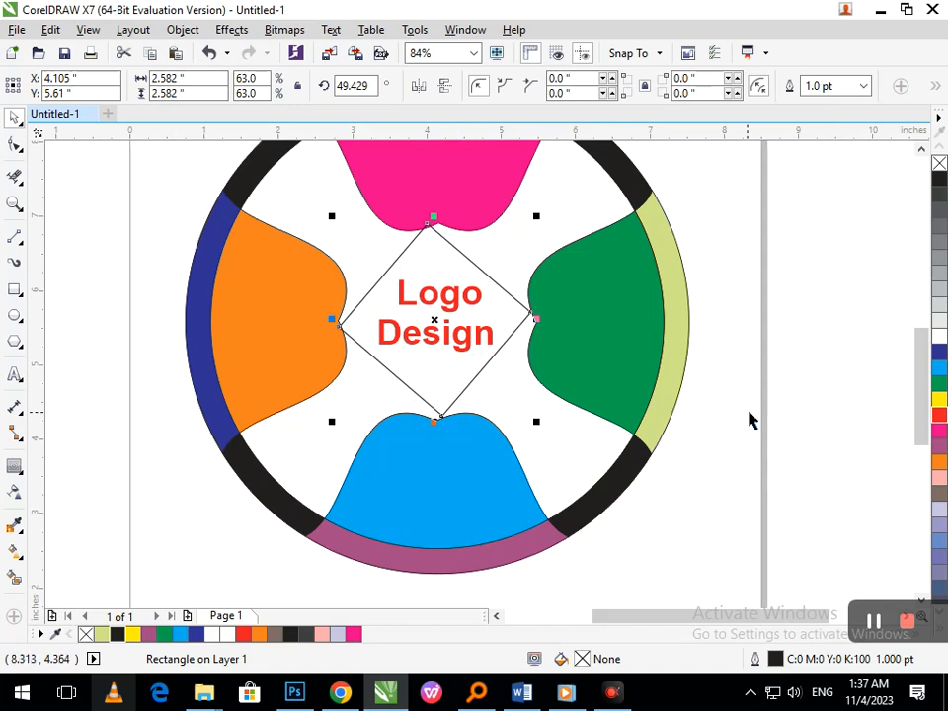
- Move the red text slightly left to centre it in the enlarged diamond
{"action": "left_click", "coordinate": [420, 349]}
{"action": "key", "text": "F2"}
{"action": "left_click_drag", "start_coordinate": [406, 264], "coordinate": [568, 388]}
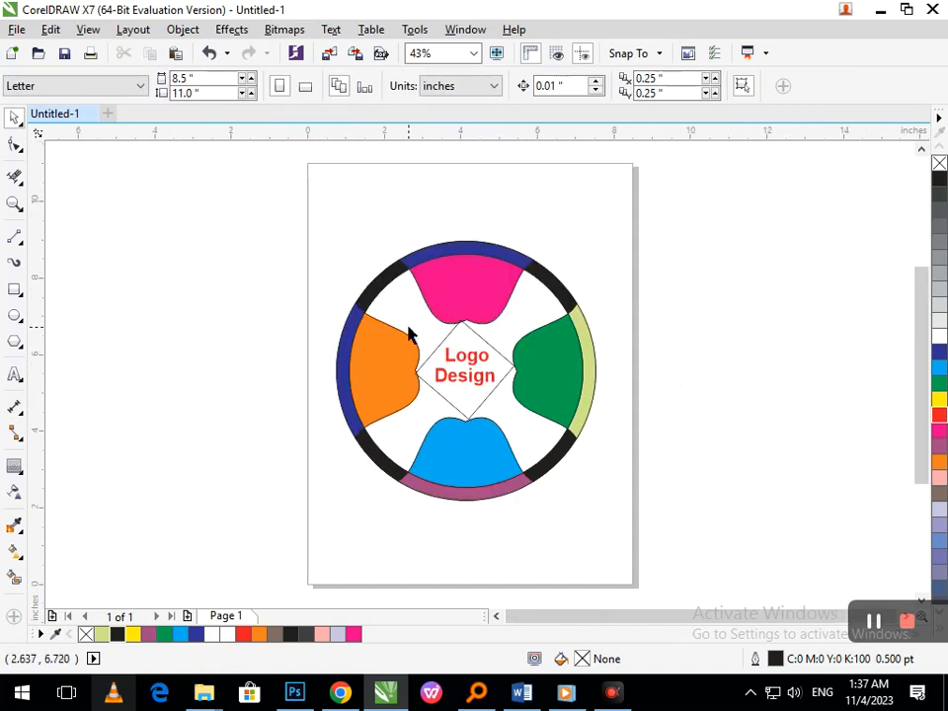
{"action": "key", "text": "F2"}
{"action": "left_click_drag", "start_coordinate": [328, 276], "coordinate": [586, 485]}
{"action": "left_click_drag", "start_coordinate": [498, 369], "coordinate": [495, 370]}
{"action": "left_click", "coordinate": [820, 428]}
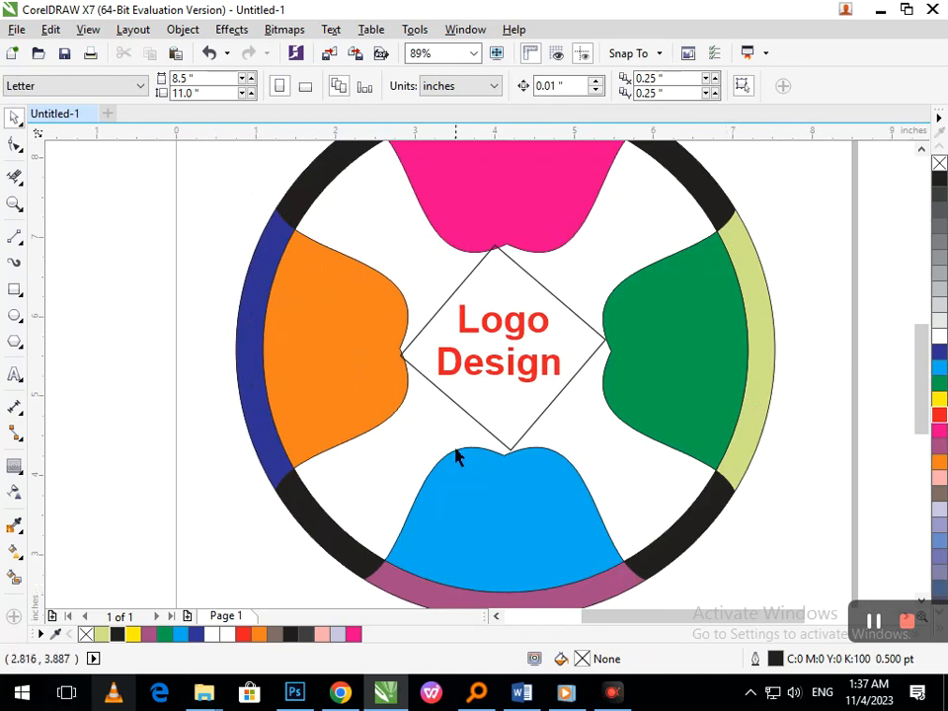
- Set the enlarged diamond's outline width to 3 pt
{"action": "left_click", "coordinate": [583, 250]}
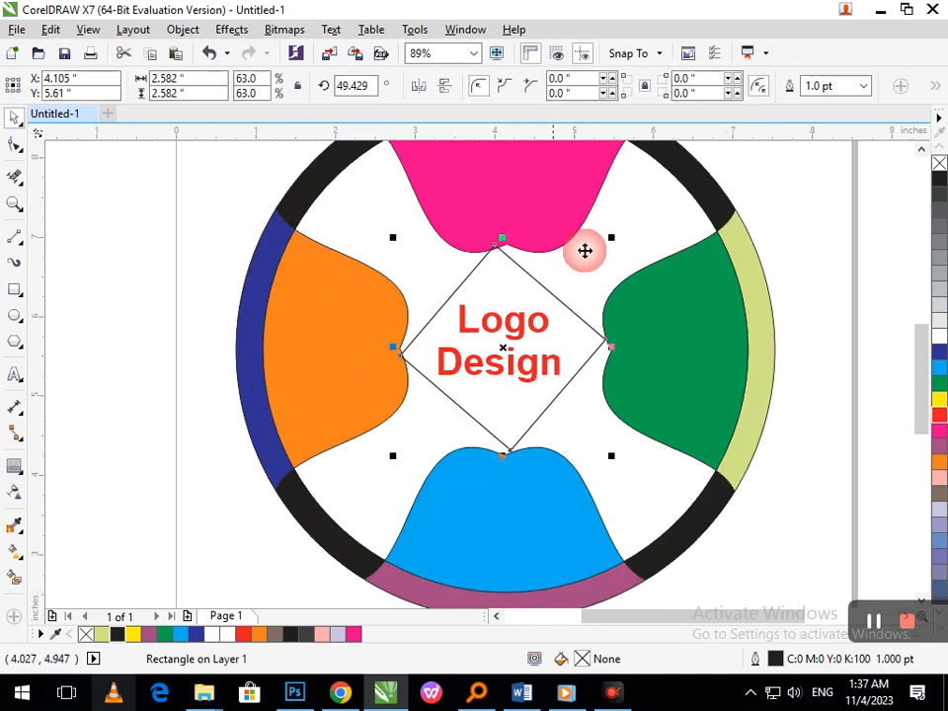
{"action": "left_click", "coordinate": [862, 86]}
{"action": "left_click", "coordinate": [842, 201]}
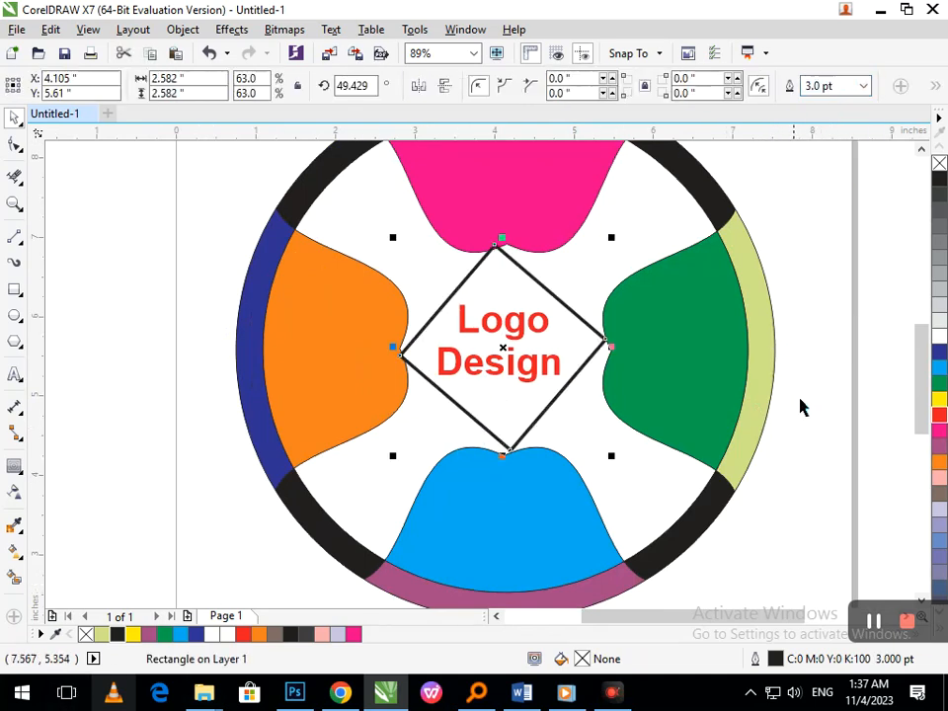
{"action": "left_click", "coordinate": [472, 269]}
{"action": "key", "text": "shift+F4"}
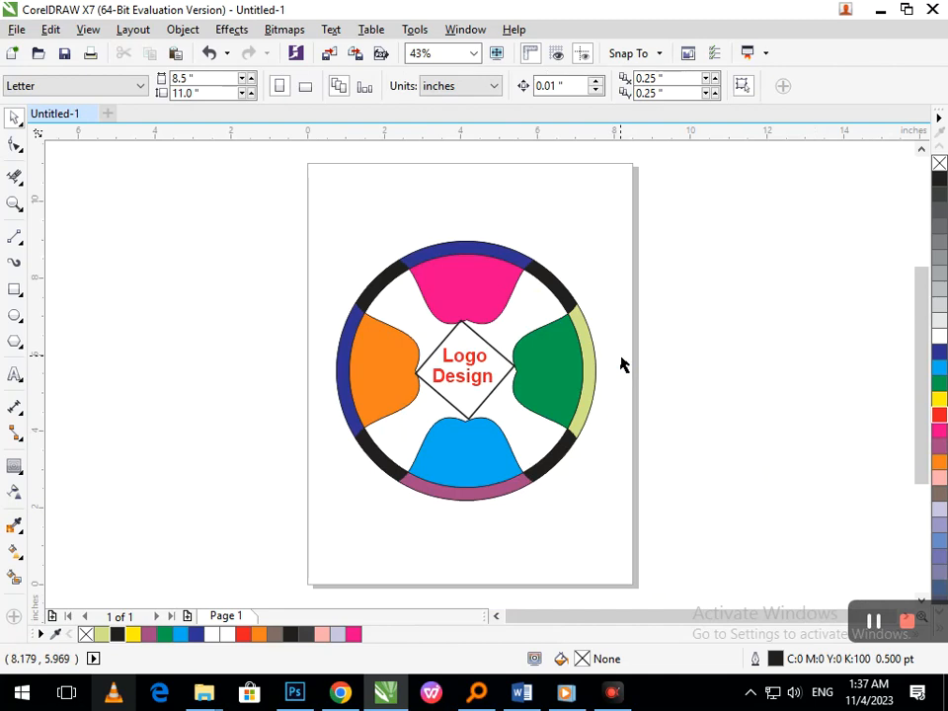
- Rotate the diamond to about 44° so its corners line up with the four lobes' notches
{"action": "left_click", "coordinate": [485, 392]}
{"action": "left_click", "coordinate": [465, 405]}
{"action": "left_click_drag", "start_coordinate": [401, 433], "coordinate": [390, 433]}
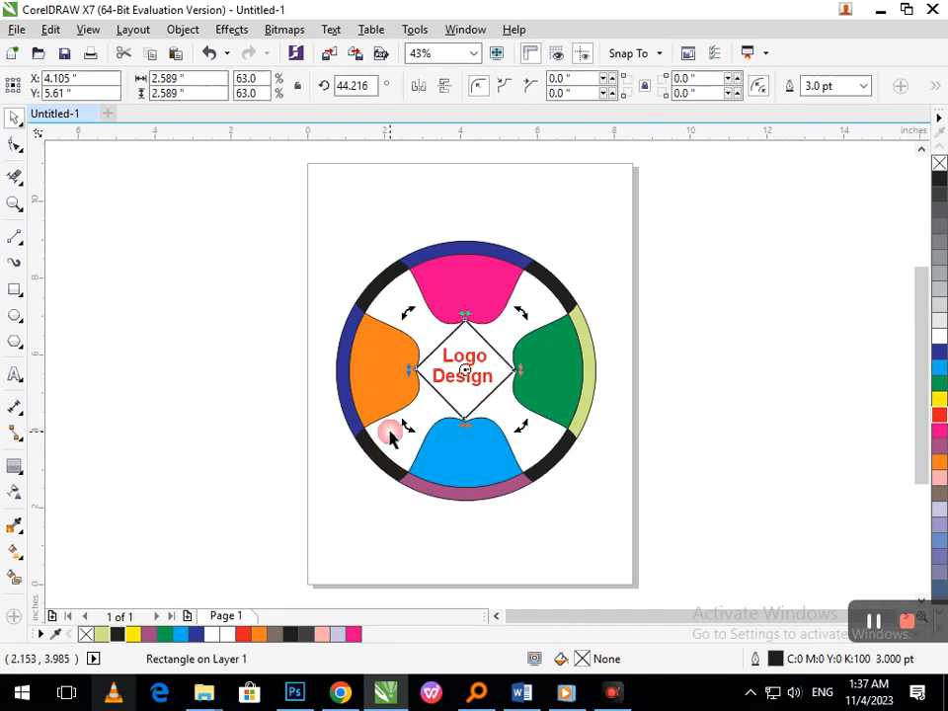
{"action": "left_click", "coordinate": [748, 390]}
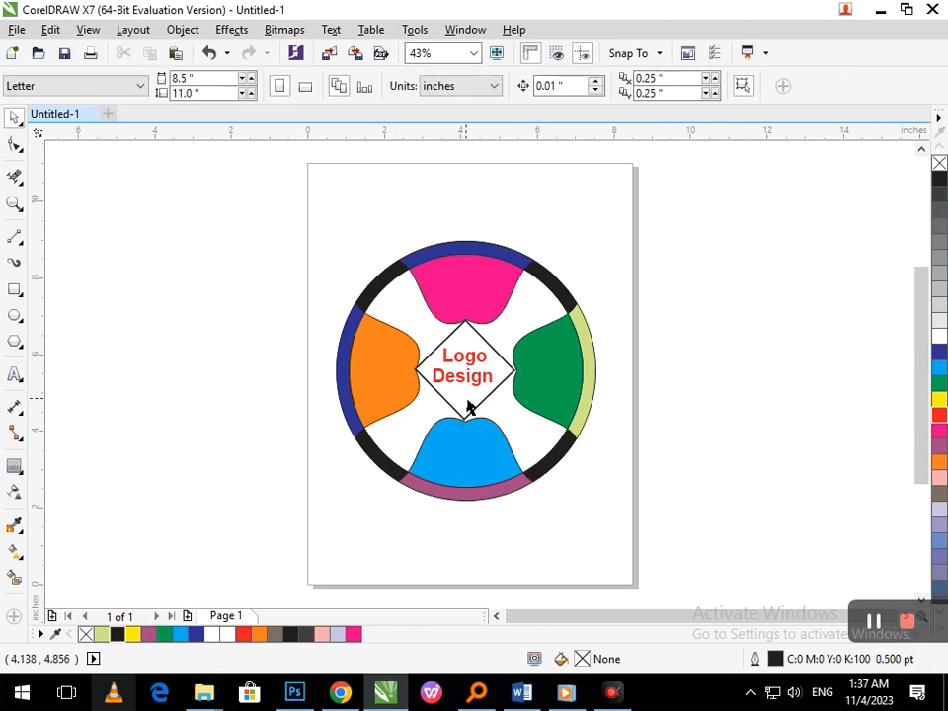
- Stretch the diamond sideways to about 2.659 inches wide so its right corner meets the green lobe's notch
{"action": "scroll", "coordinate": [444, 342], "scroll_direction": "up", "scroll_amount": 3}
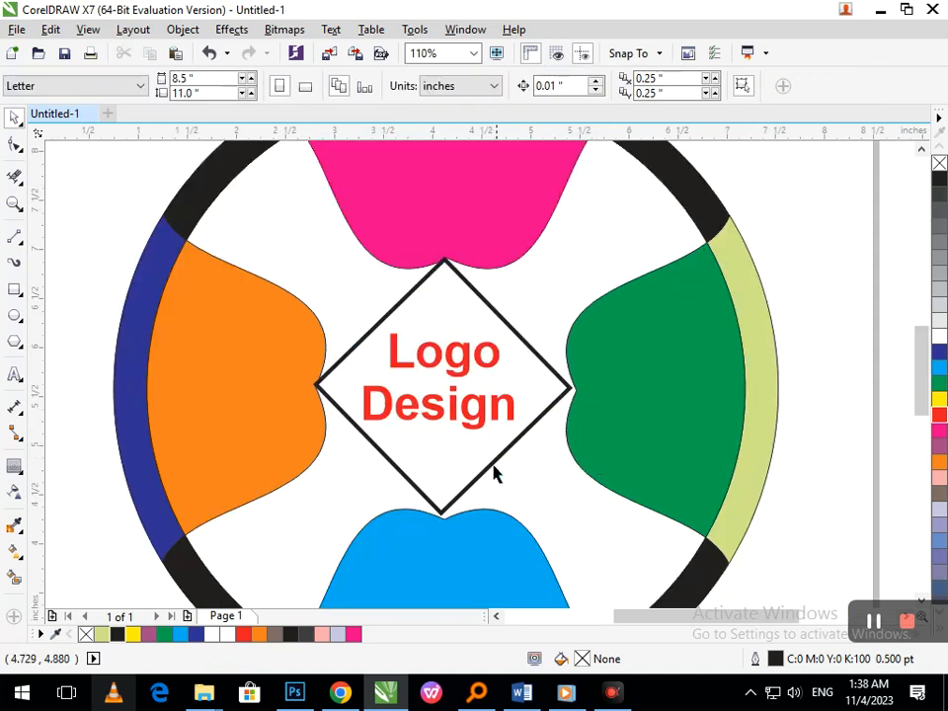
{"action": "left_click", "coordinate": [553, 446]}
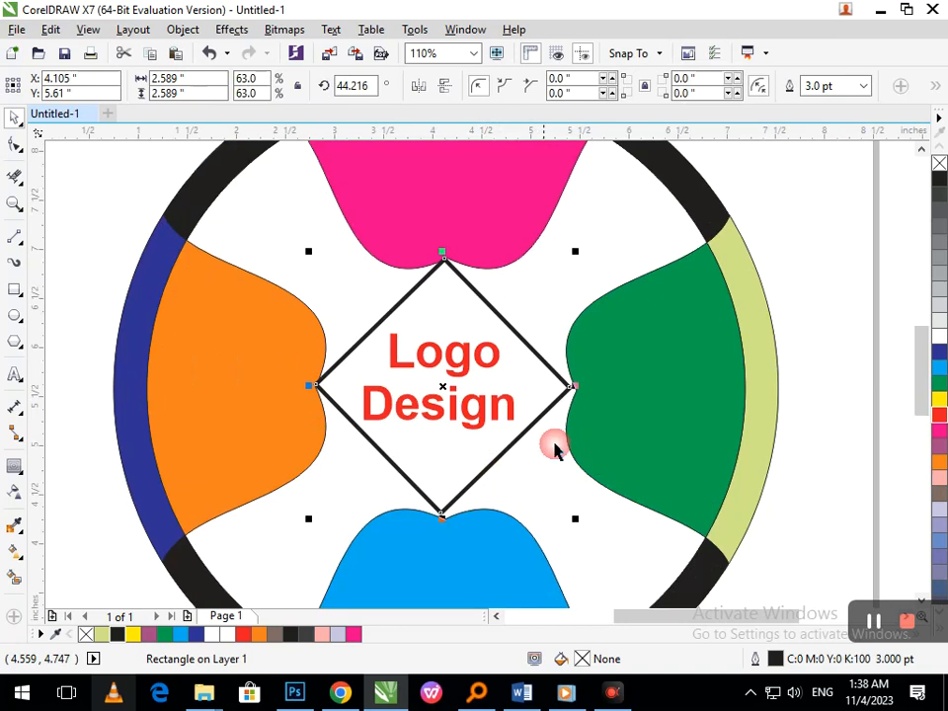
{"action": "left_click_drag", "start_coordinate": [575, 388], "coordinate": [593, 388]}
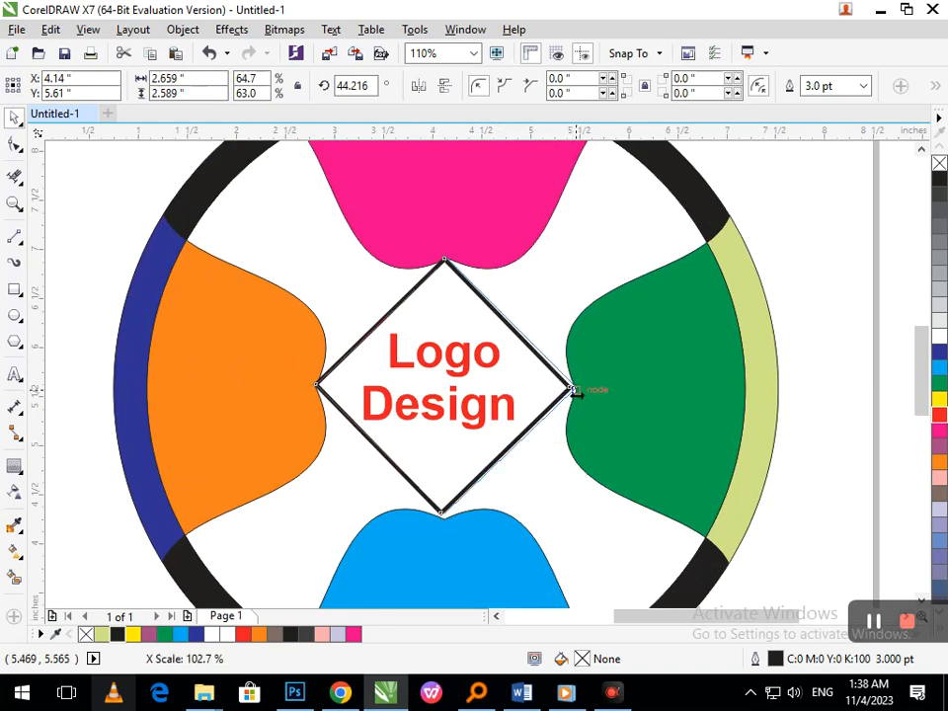
{"action": "left_click", "coordinate": [813, 444]}
- Stretch the diamond downward to about 2.643 inches high so its bottom corner meets the blue lobe's notch
{"action": "scroll", "coordinate": [414, 487], "scroll_direction": "up", "scroll_amount": 5}
{"action": "left_click", "coordinate": [420, 545]}
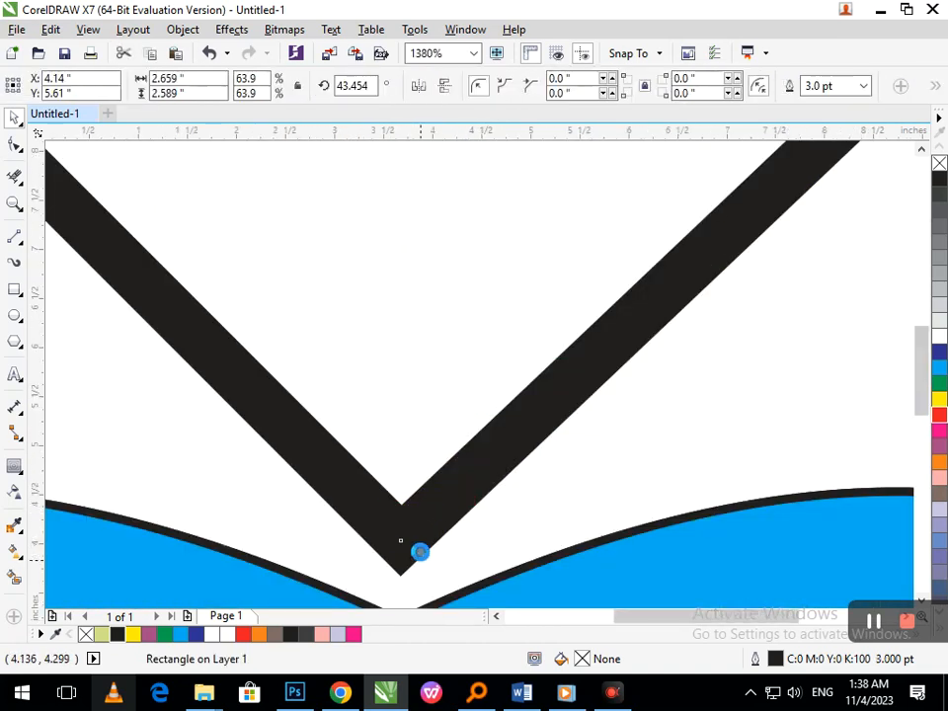
{"action": "scroll", "coordinate": [419, 552], "scroll_direction": "down", "scroll_amount": 5}
{"action": "scroll", "coordinate": [479, 562], "scroll_direction": "up", "scroll_amount": 3}
{"action": "left_click_drag", "start_coordinate": [515, 393], "coordinate": [517, 410]}
{"action": "scroll", "coordinate": [473, 411], "scroll_direction": "down", "scroll_amount": 4}
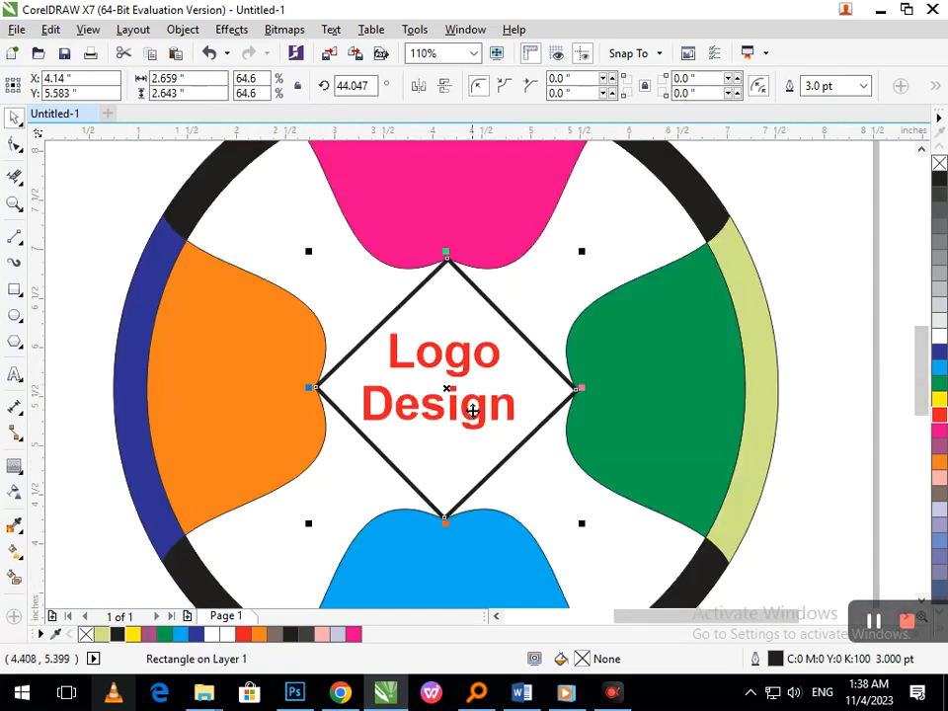
{"action": "left_click", "coordinate": [825, 412]}
- Nudge the "Logo Design" text to about X 4.119, Y 5.622 inches to centre it in the diamond
{"action": "left_click_drag", "start_coordinate": [480, 423], "coordinate": [485, 417]}
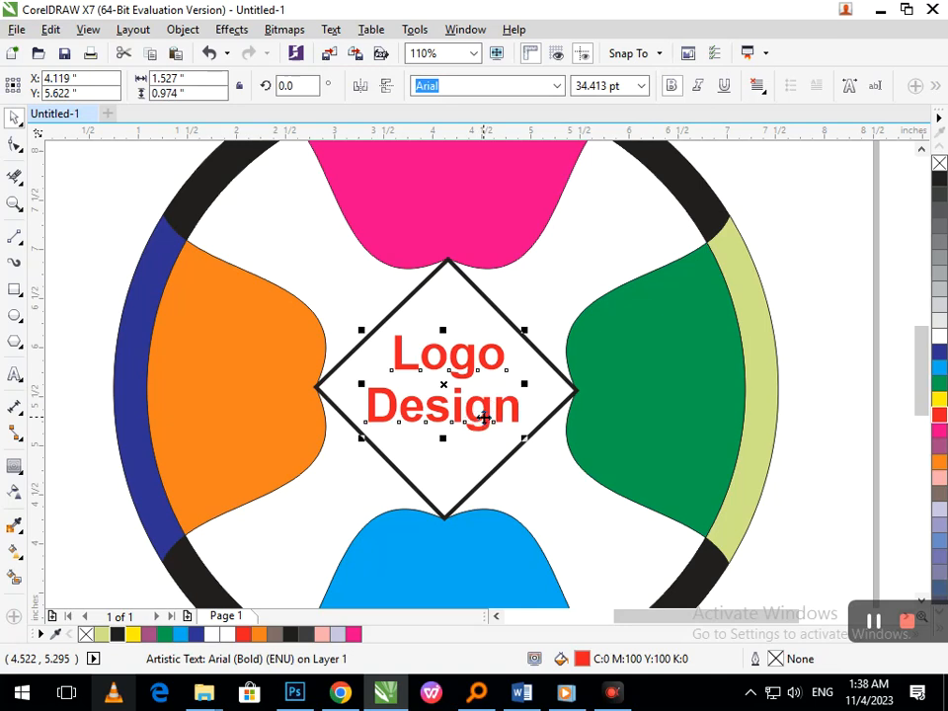
{"action": "scroll", "coordinate": [592, 465], "scroll_direction": "down", "scroll_amount": 3}
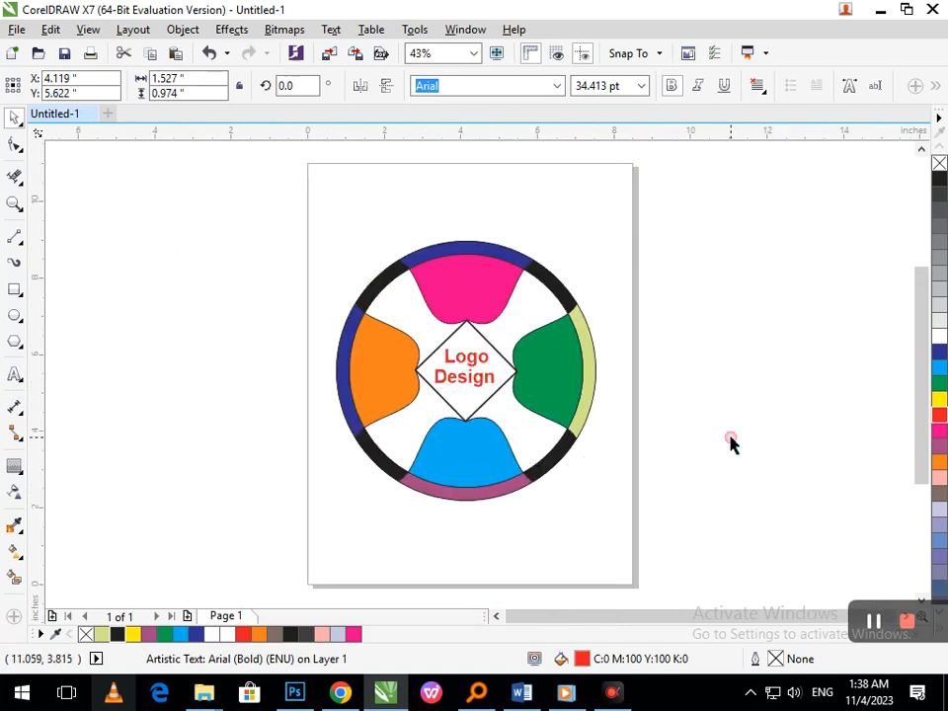
{"action": "left_click", "coordinate": [731, 444]}
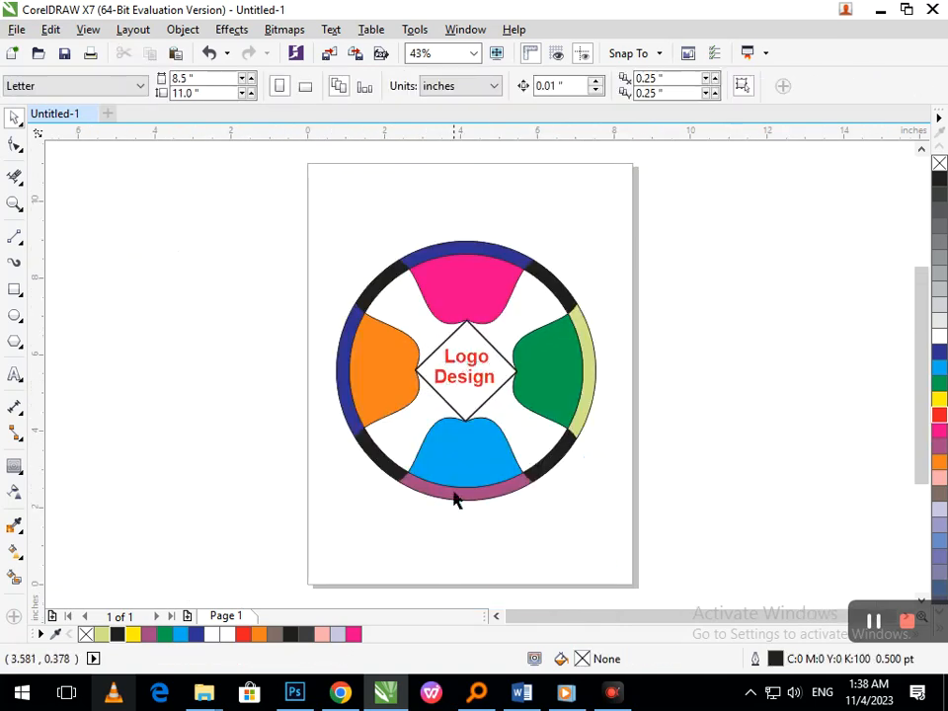
- Recolour only the word "Design" dark blue, both fill and outline
{"action": "double_click", "coordinate": [477, 382]}
{"action": "left_click_drag", "start_coordinate": [498, 379], "coordinate": [408, 379]}
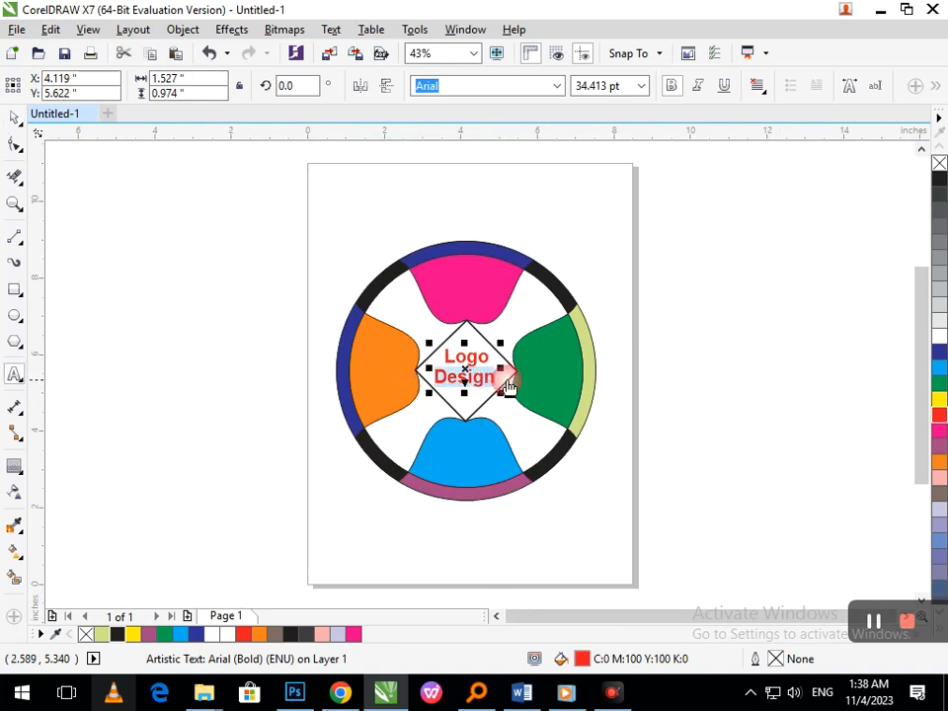
{"action": "left_click", "coordinate": [939, 352]}
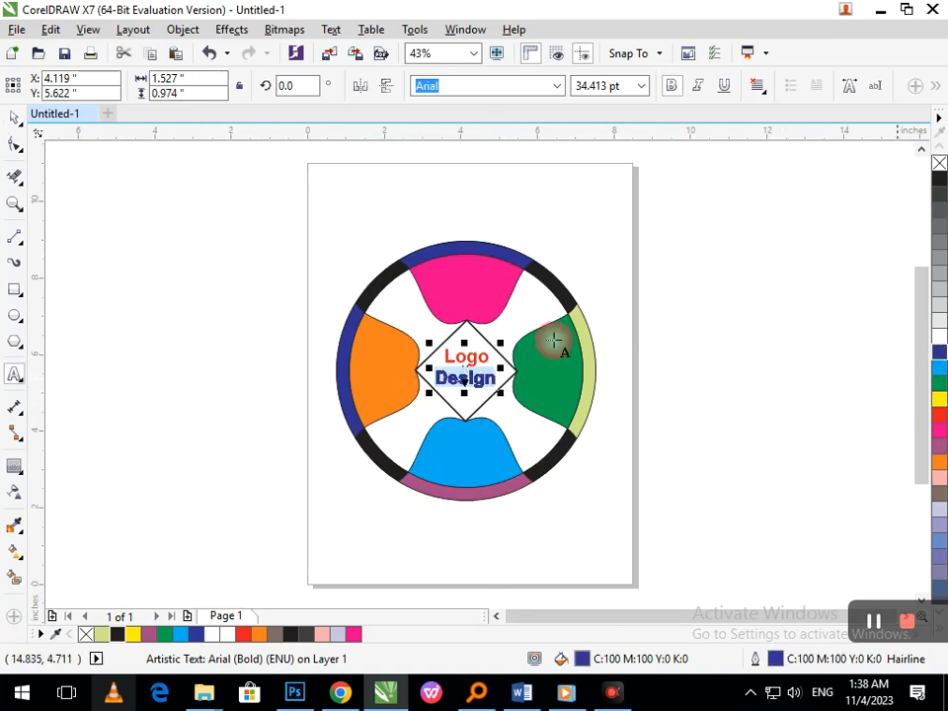
{"action": "left_click", "coordinate": [170, 286]}
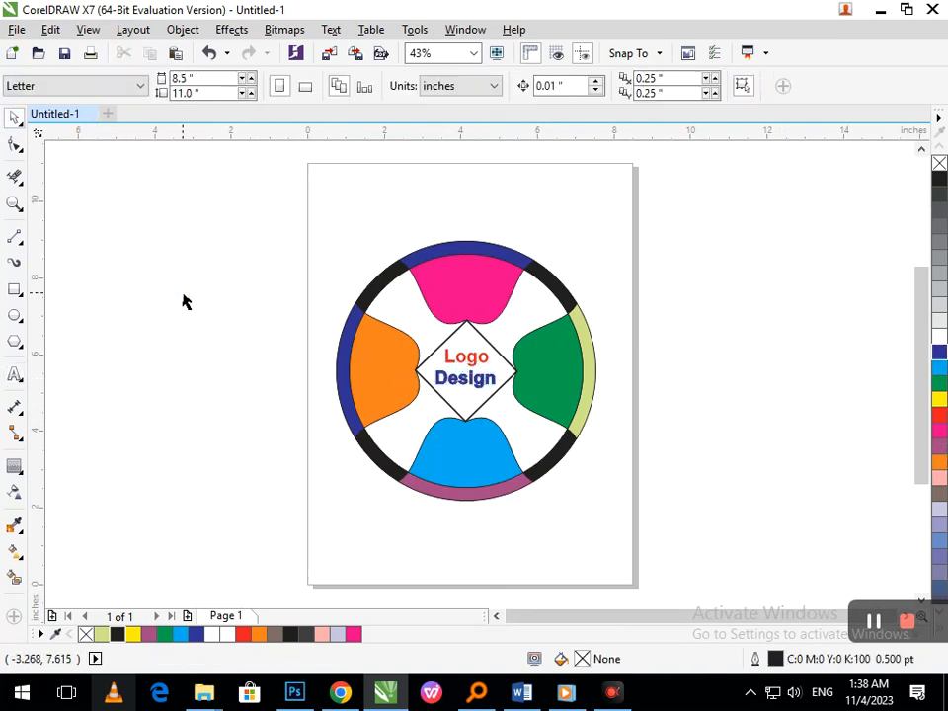
- Recolour the whole "Logo Design" text black
{"action": "left_click", "coordinate": [470, 370]}
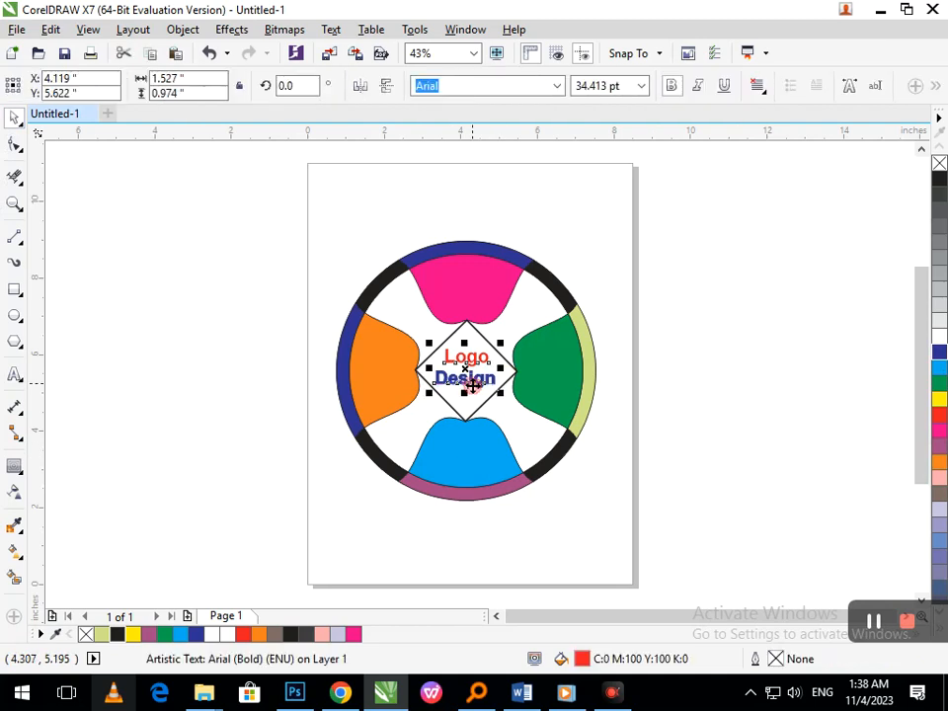
{"action": "left_click", "coordinate": [938, 179]}
{"action": "left_click", "coordinate": [681, 505]}
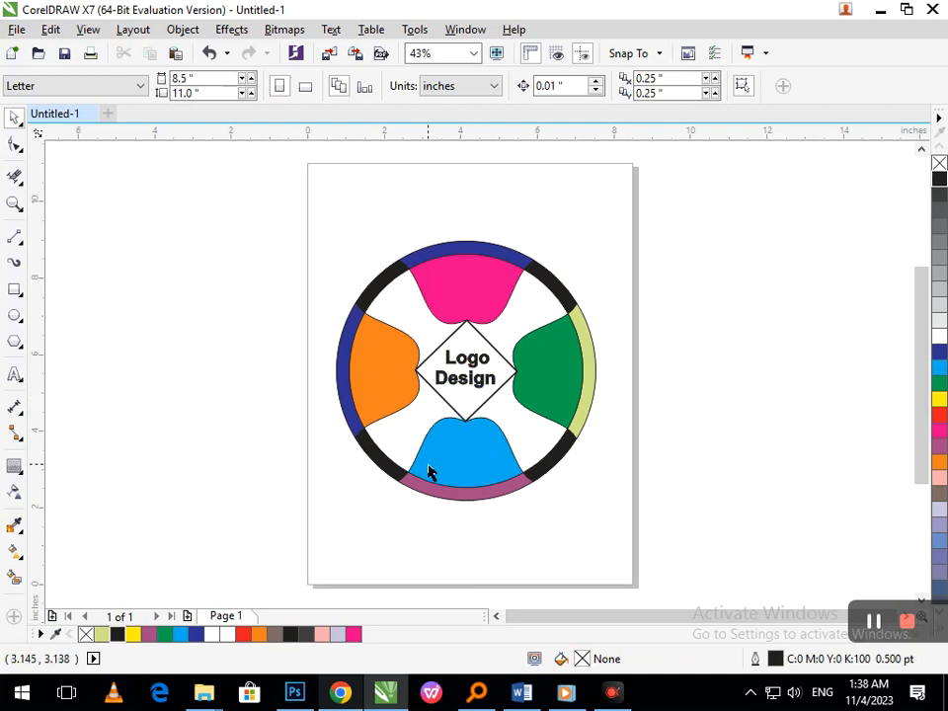
- Try pulling the four black rim segments out of the ring, and undo the moves
{"action": "left_click_drag", "start_coordinate": [358, 464], "coordinate": [268, 490]}
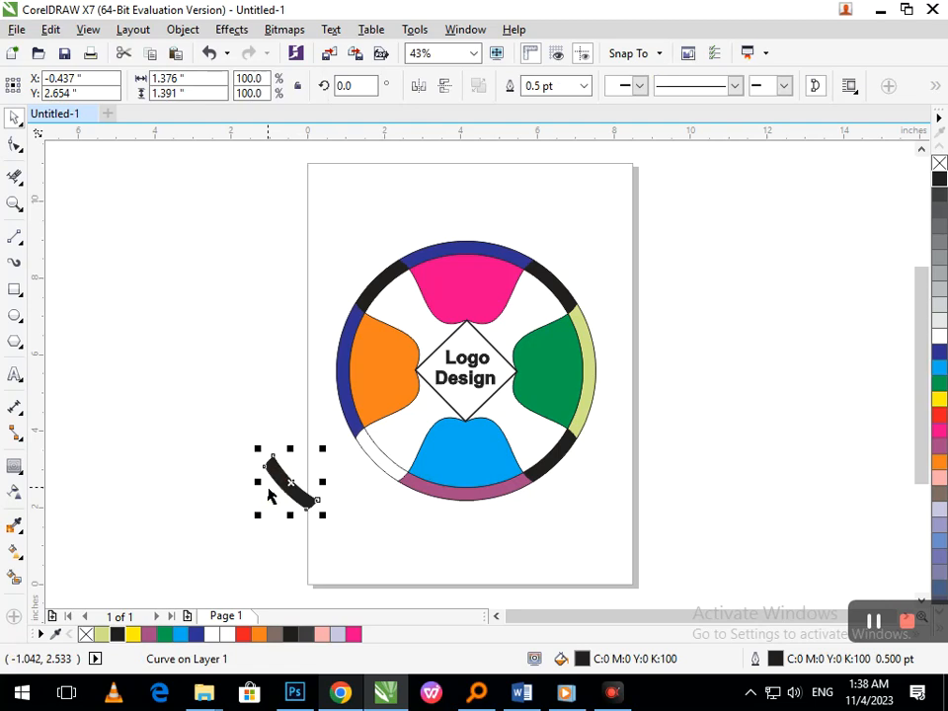
{"action": "left_click_drag", "start_coordinate": [542, 472], "coordinate": [601, 524]}
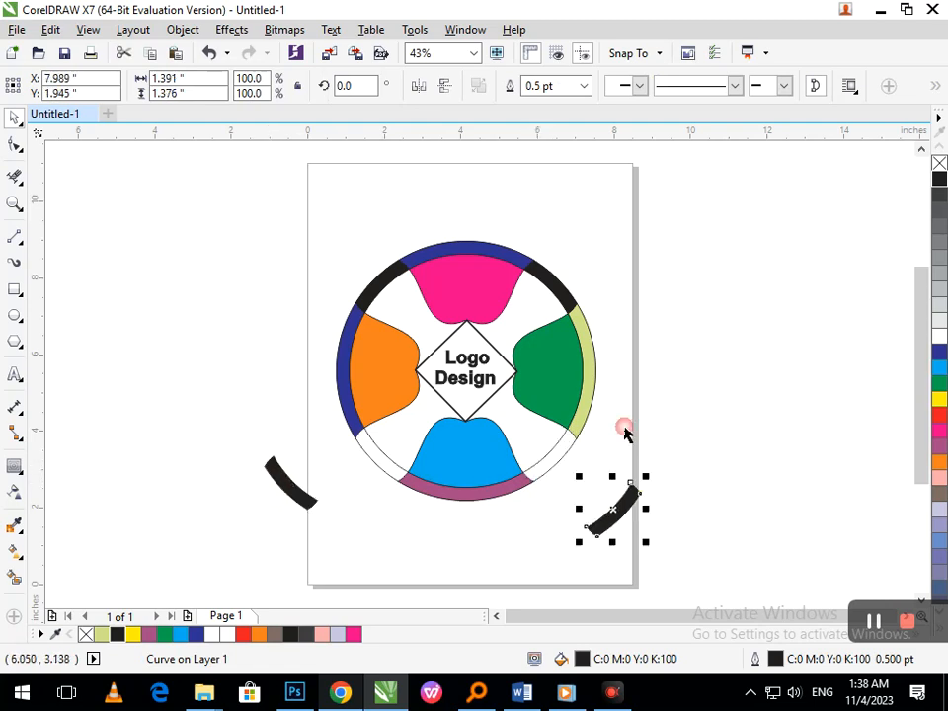
{"action": "left_click_drag", "start_coordinate": [559, 293], "coordinate": [674, 243]}
{"action": "left_click_drag", "start_coordinate": [380, 279], "coordinate": [215, 174]}
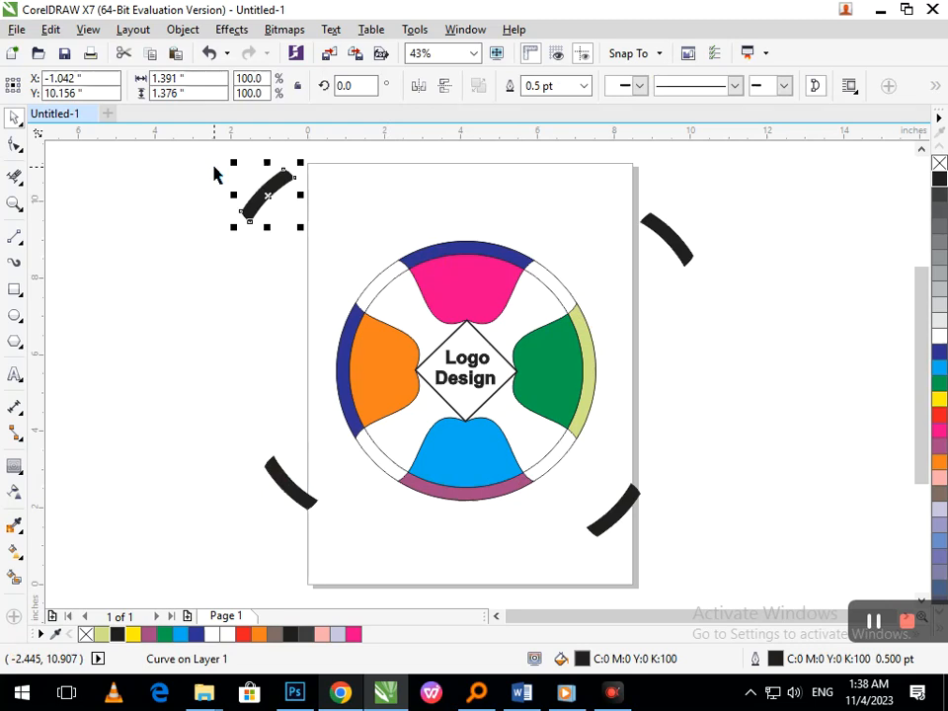
{"action": "key", "text": "ctrl+z"}
{"action": "key", "text": "ctrl+z"}
{"action": "key", "text": "ctrl+z"}
{"action": "key", "text": "ctrl+z"}
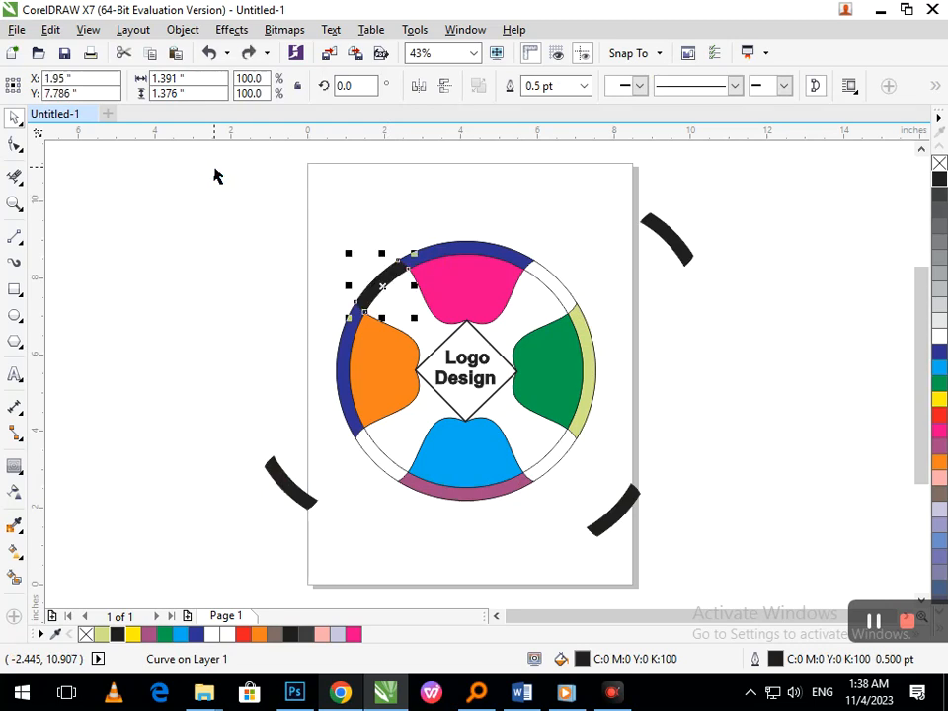
{"action": "left_click", "coordinate": [669, 459]}
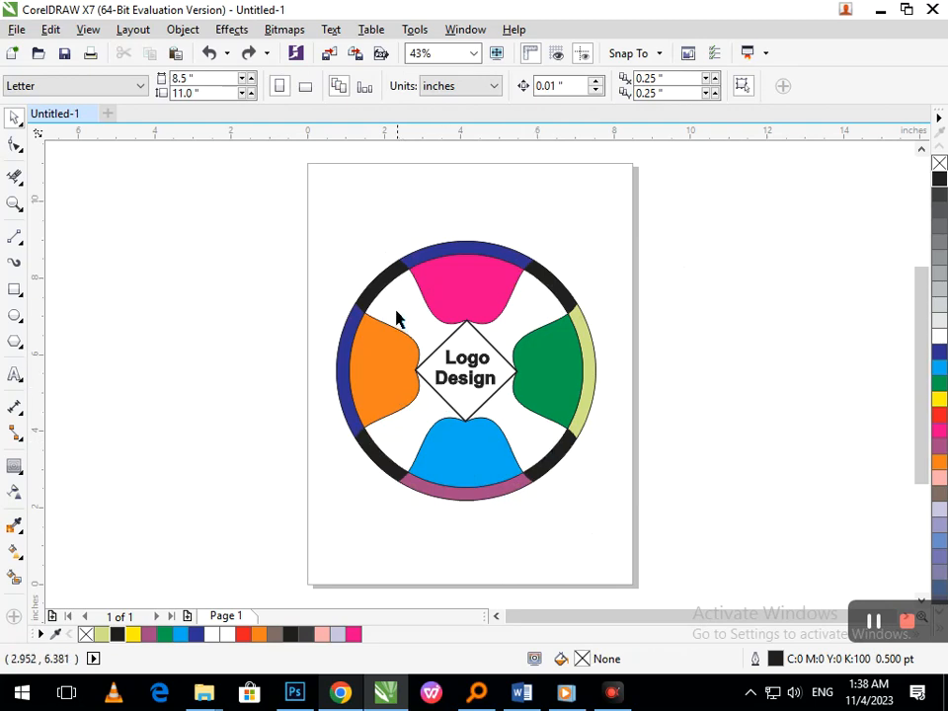
- Try moving the diamond off the page beside the logo, and undo the move
{"action": "left_click_drag", "start_coordinate": [463, 370], "coordinate": [709, 306]}
{"action": "left_click", "coordinate": [648, 482]}
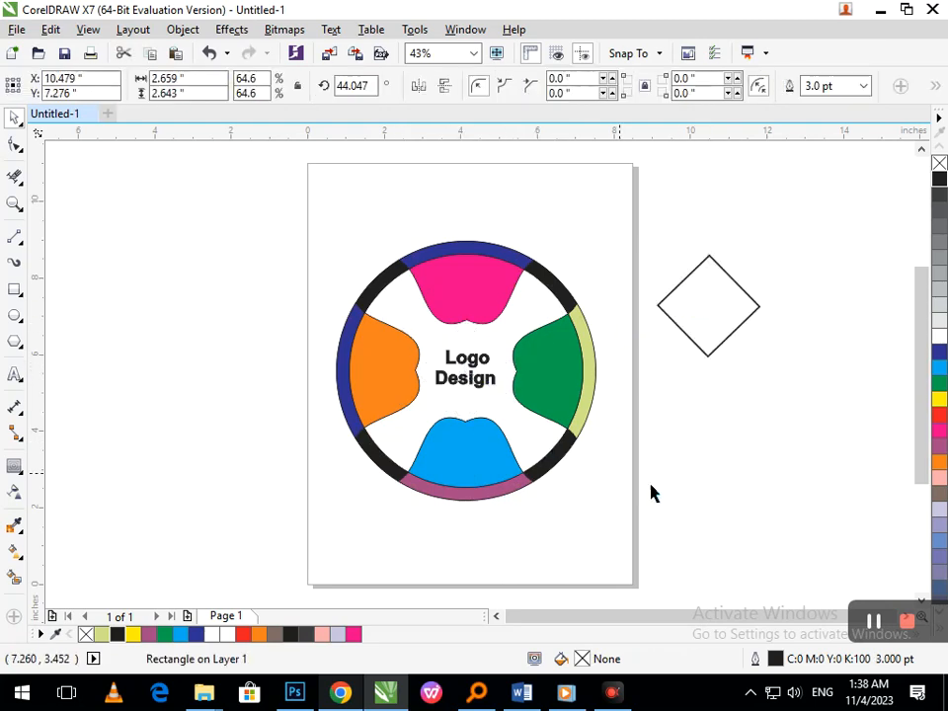
{"action": "key", "text": "ctrl+z"}
- Set the text aside off the page and add a one-step inside contour to the diamond, offset about 0.122 inches
{"action": "left_click_drag", "start_coordinate": [430, 399], "coordinate": [794, 357]}
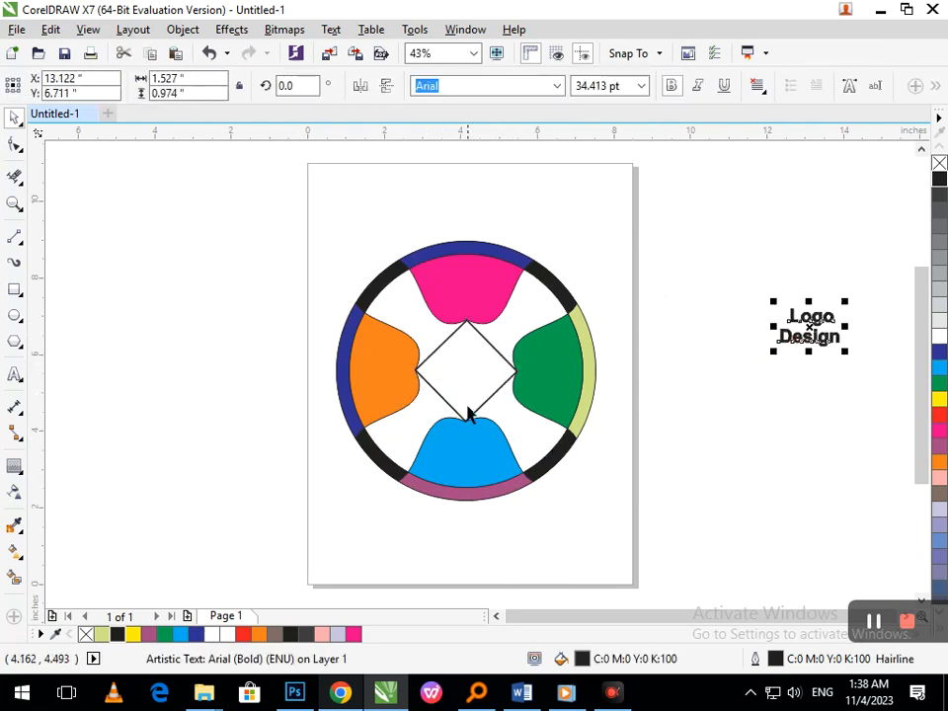
{"action": "left_click", "coordinate": [465, 417]}
{"action": "left_click", "coordinate": [15, 465]}
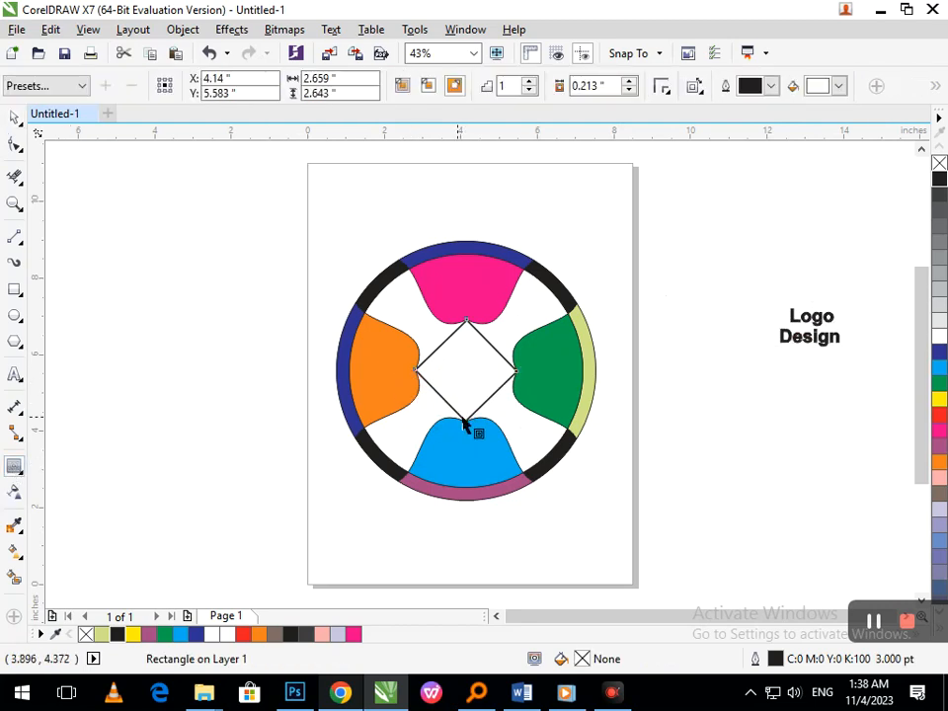
{"action": "left_click_drag", "start_coordinate": [466, 423], "coordinate": [470, 423]}
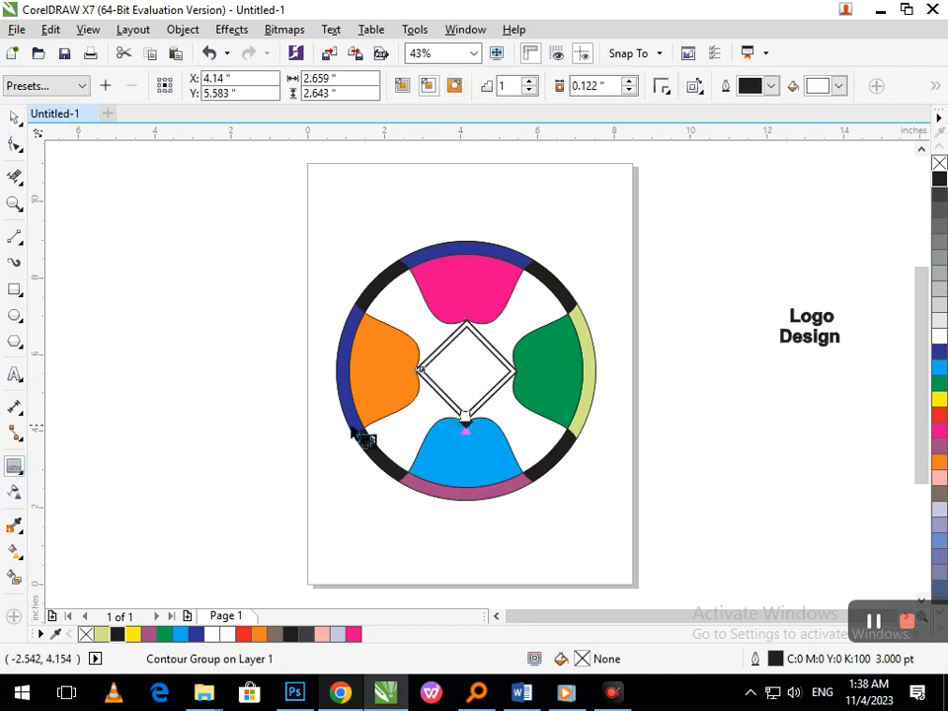
- Move the text back into the diamond, shrink it to about 31 pt and centre it inside the contour
{"action": "left_click", "coordinate": [15, 117]}
{"action": "left_click_drag", "start_coordinate": [781, 357], "coordinate": [495, 385]}
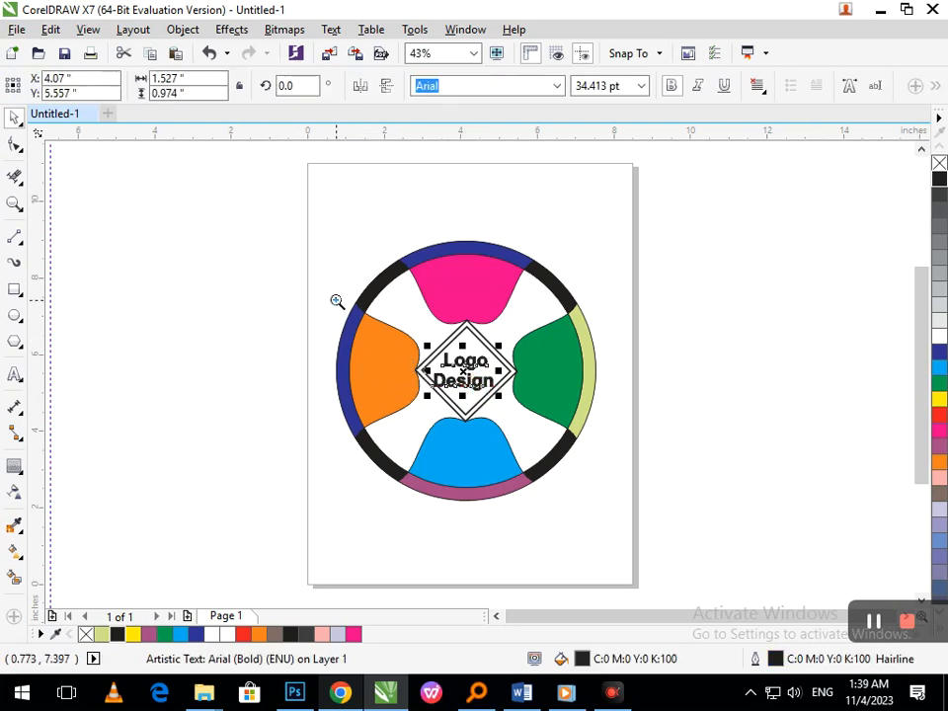
{"action": "scroll", "coordinate": [335, 302], "scroll_direction": "up", "scroll_amount": 2}
{"action": "left_click_drag", "start_coordinate": [399, 332], "coordinate": [406, 328]}
{"action": "left_click_drag", "start_coordinate": [460, 307], "coordinate": [466, 301]}
- Try smart-filling the band between the two diamonds and the green lobe with pale green, and undo the fill
{"action": "left_click", "coordinate": [14, 577]}
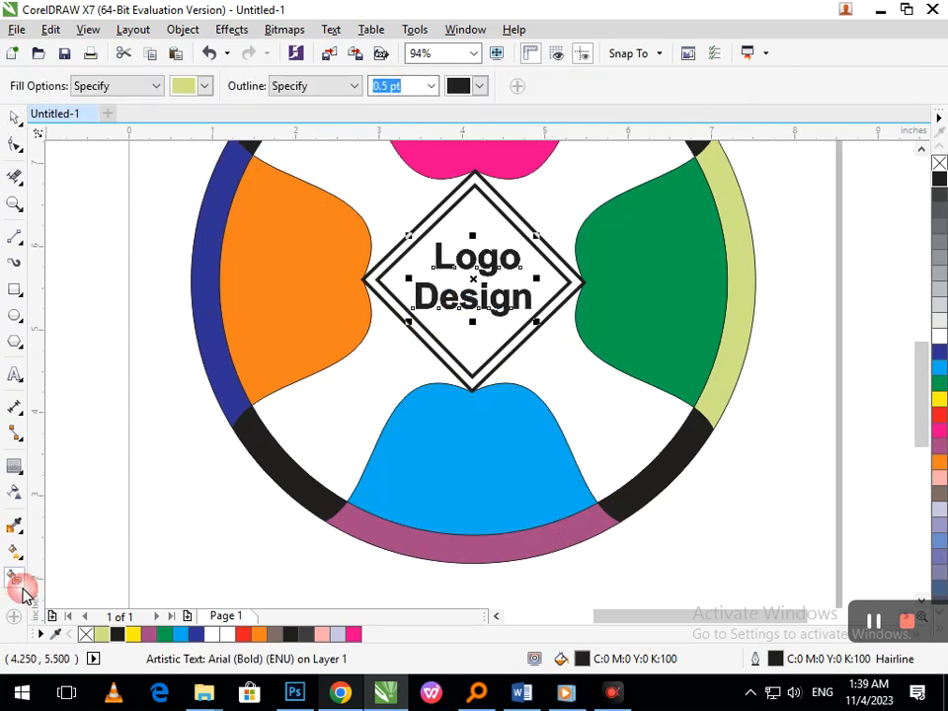
{"action": "left_click", "coordinate": [441, 357]}
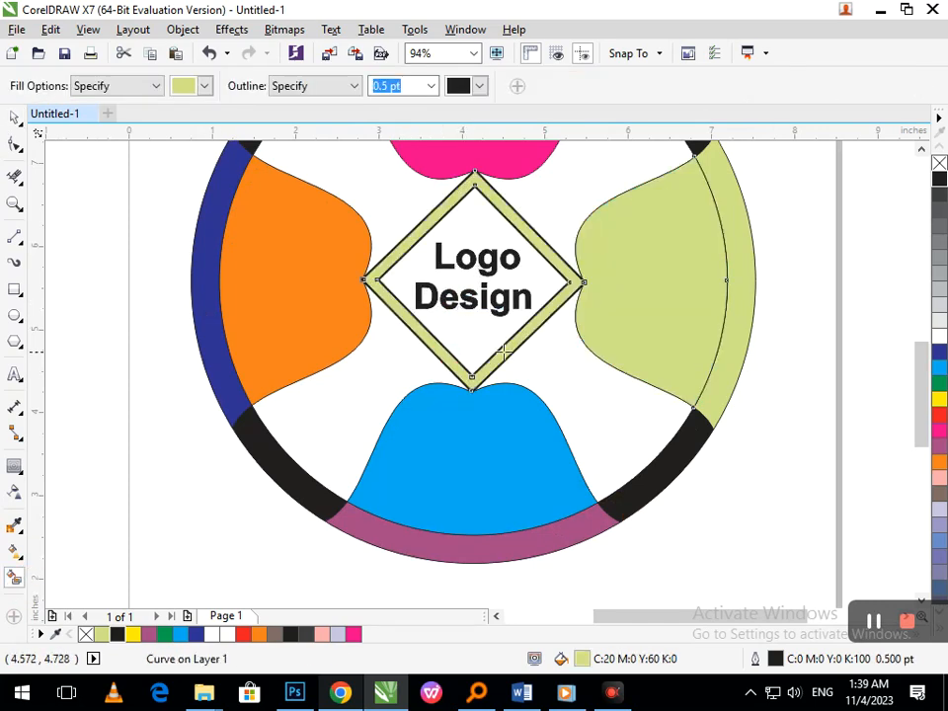
{"action": "key", "text": "ctrl+z"}
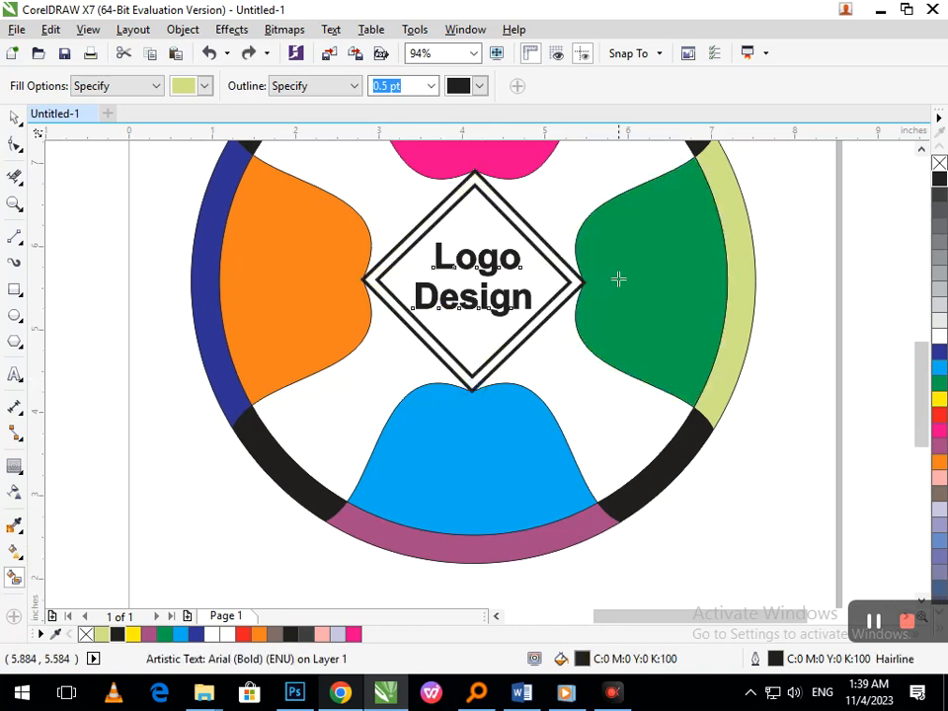
- Break the diamond's contour group apart into separate outer and inner diamonds
{"action": "left_click", "coordinate": [15, 117]}
{"action": "left_click", "coordinate": [79, 365]}
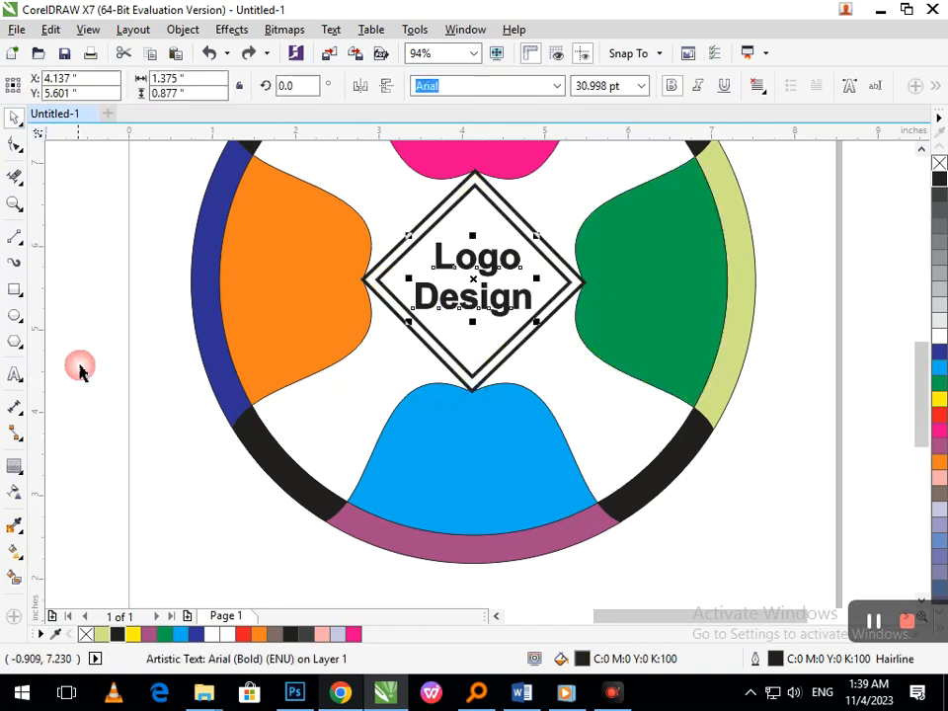
{"action": "left_click_drag", "start_coordinate": [473, 386], "coordinate": [376, 390]}
{"action": "key", "text": "ctrl+z"}
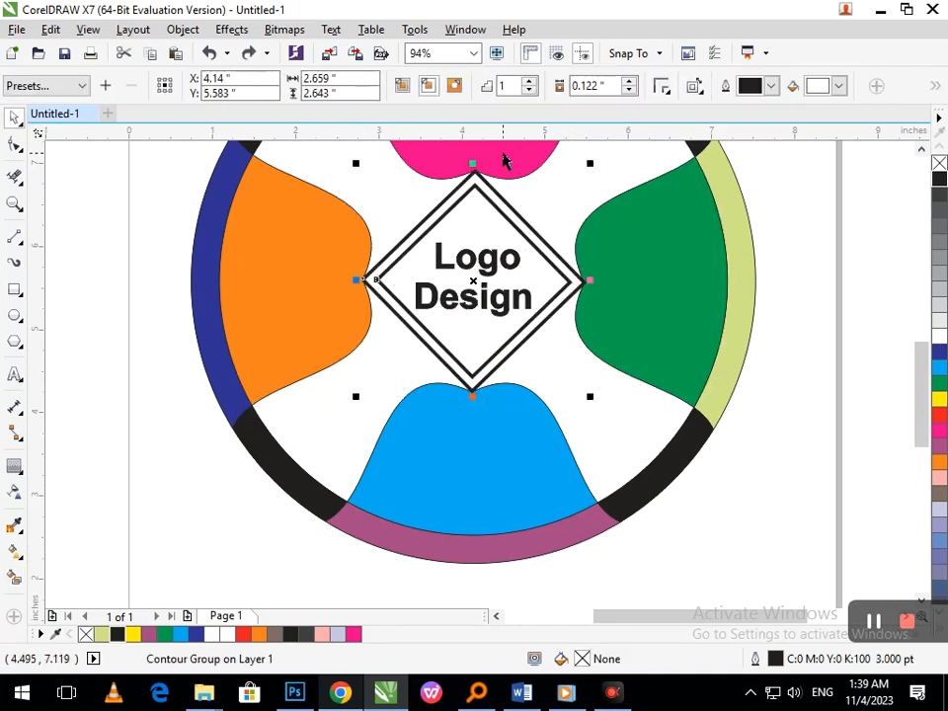
{"action": "key", "text": "ctrl+k"}
- Smart-fill the band between the diamonds pale green, and make the right lobe with its adjoining rim segment solid green
{"action": "left_click", "coordinate": [15, 578]}
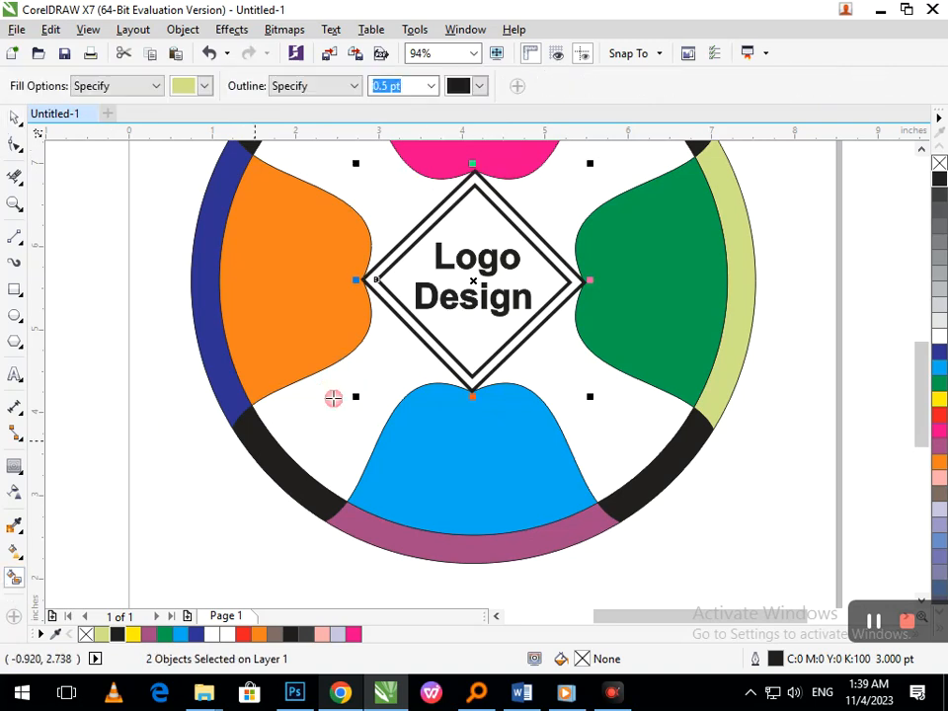
{"action": "left_click", "coordinate": [428, 341]}
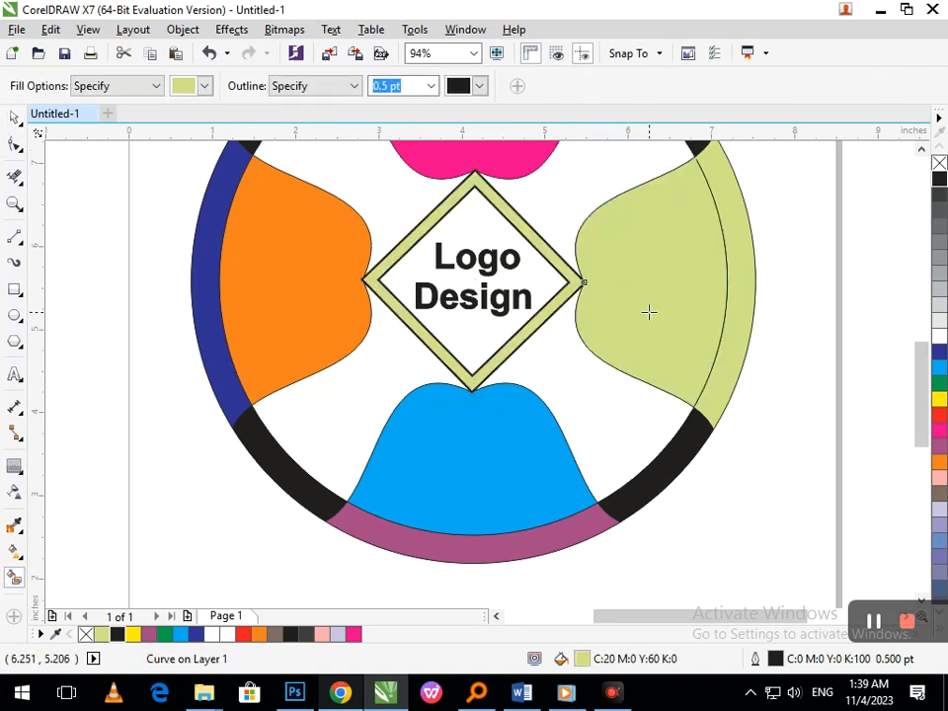
{"action": "left_click", "coordinate": [939, 352]}
{"action": "key", "text": "shift+F4"}
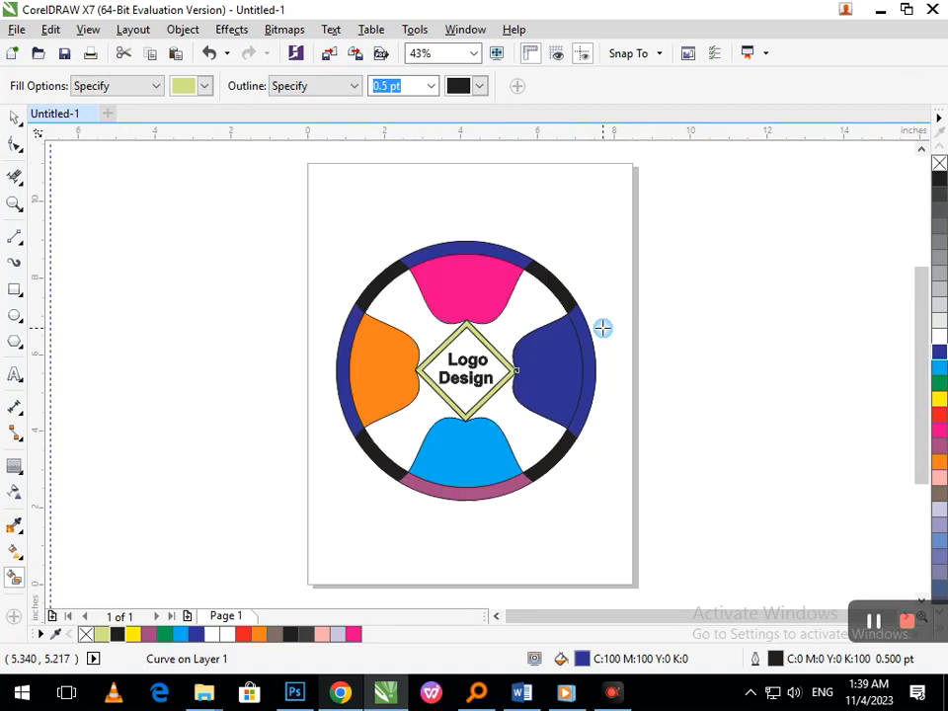
{"action": "left_click", "coordinate": [939, 383]}
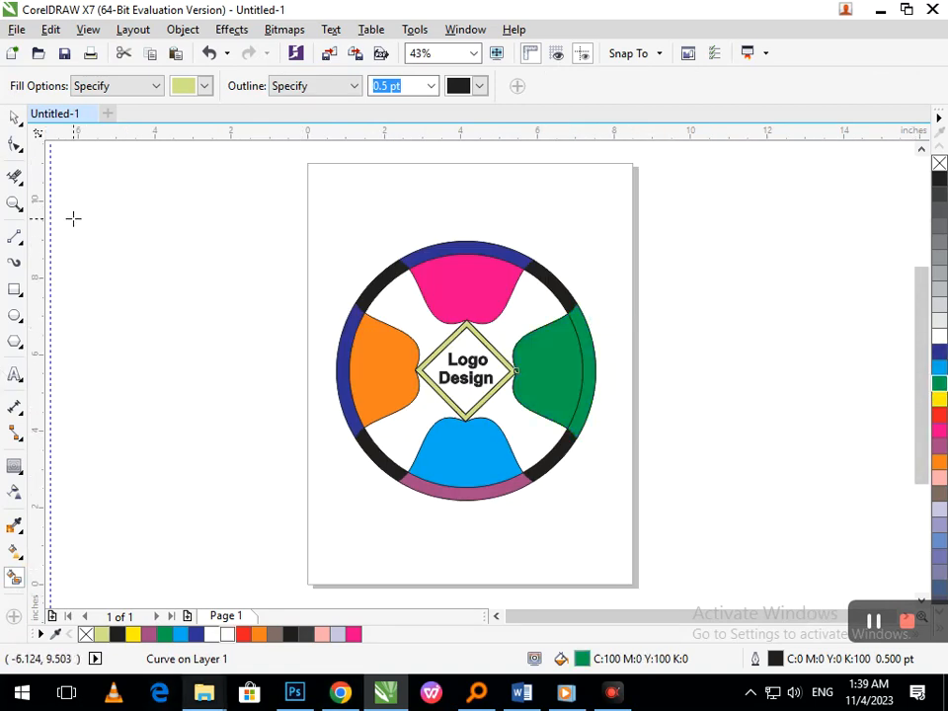
- Try recolouring the combined right lobe and rim region dark blue, and undo the change
{"action": "left_click", "coordinate": [14, 119]}
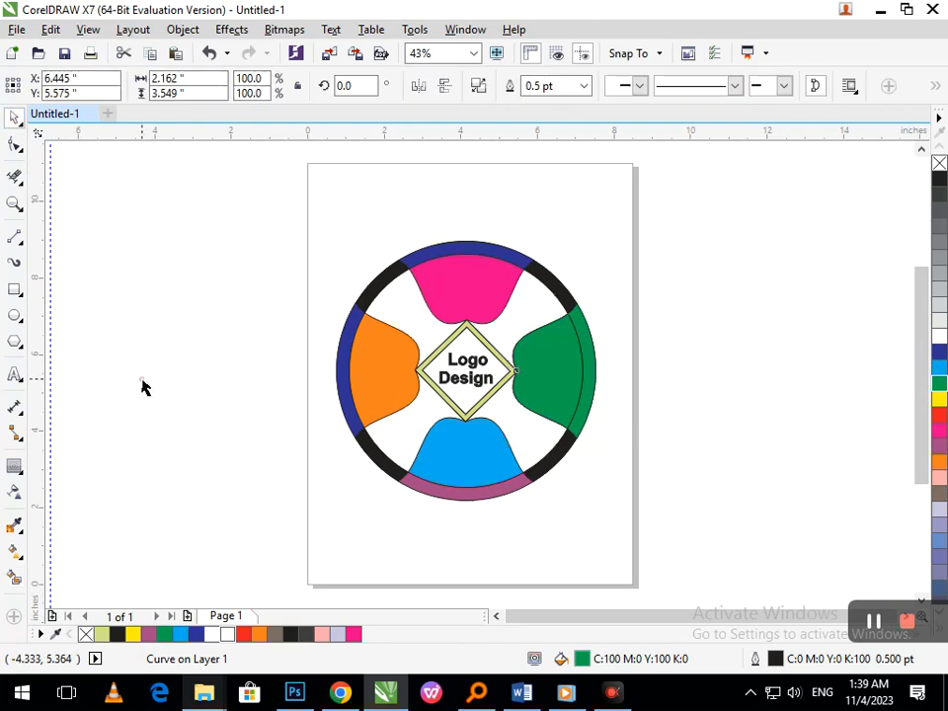
{"action": "left_click", "coordinate": [607, 421]}
{"action": "left_click", "coordinate": [592, 397]}
{"action": "left_click", "coordinate": [936, 354]}
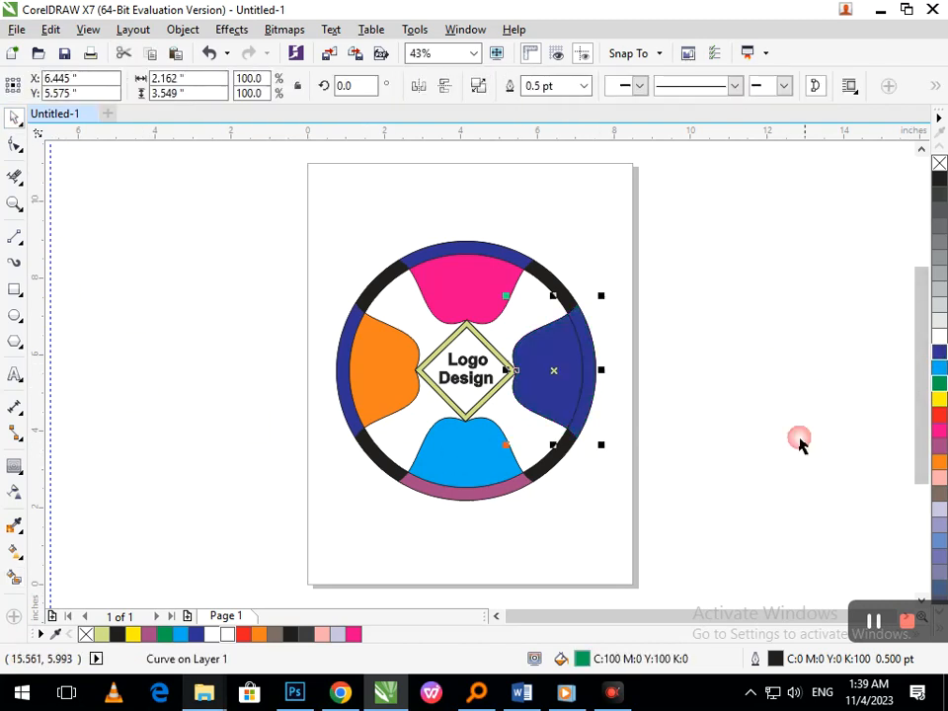
{"action": "left_click", "coordinate": [800, 441]}
{"action": "key", "text": "ctrl+z"}
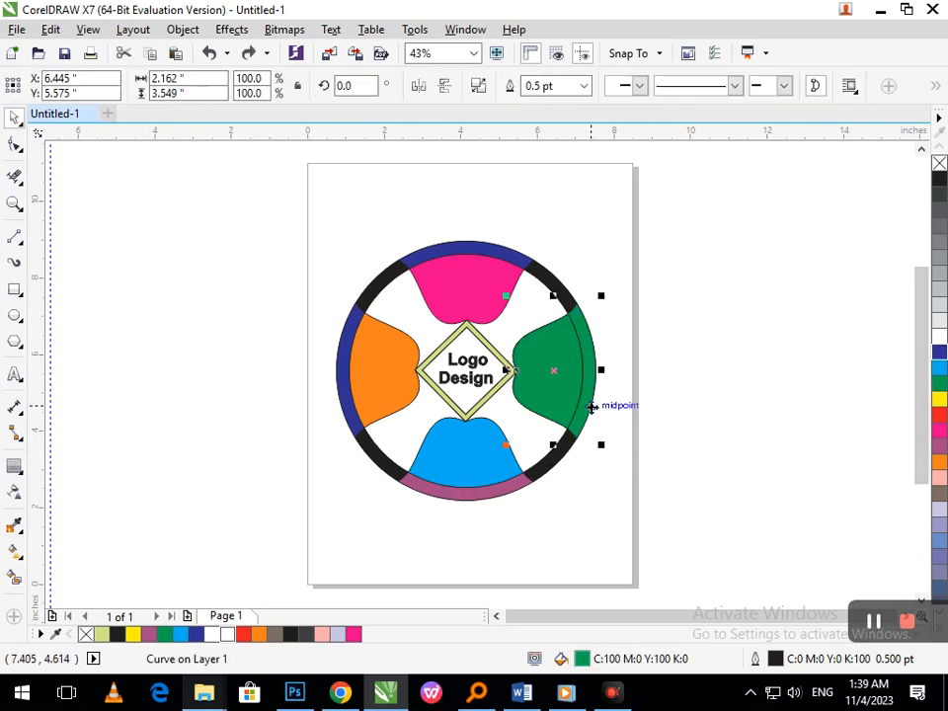
- Delete the combined green lobe-and-rim region and fill the right rim segment dark blue, keeping the segment in its place
{"action": "key", "text": "F10"}
{"action": "left_click", "coordinate": [14, 118]}
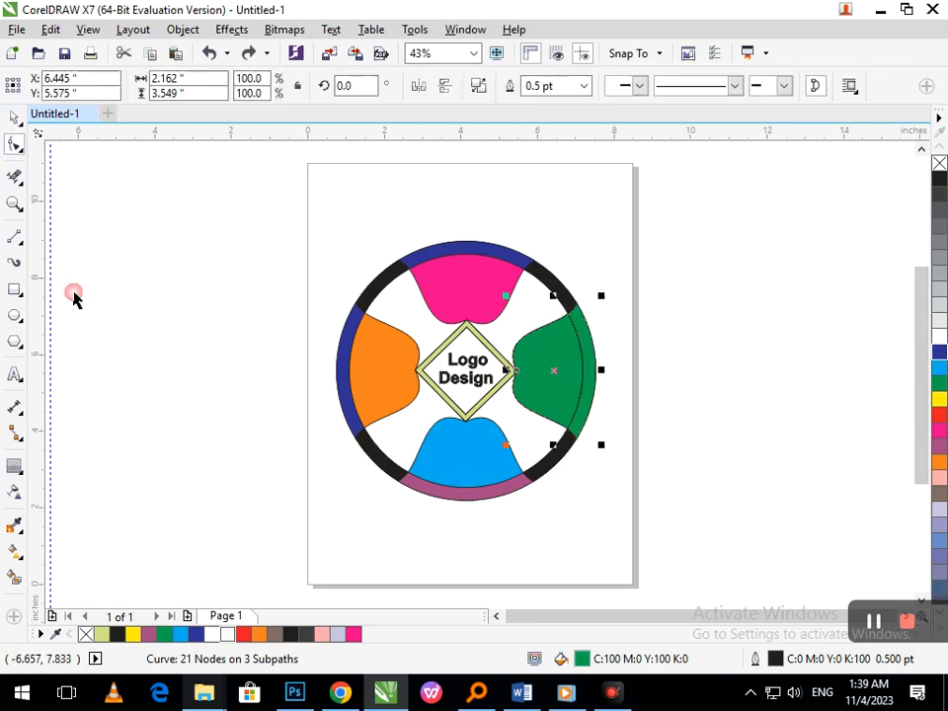
{"action": "left_click", "coordinate": [615, 425]}
{"action": "left_click_drag", "start_coordinate": [593, 405], "coordinate": [643, 446]}
{"action": "key", "text": "Delete"}
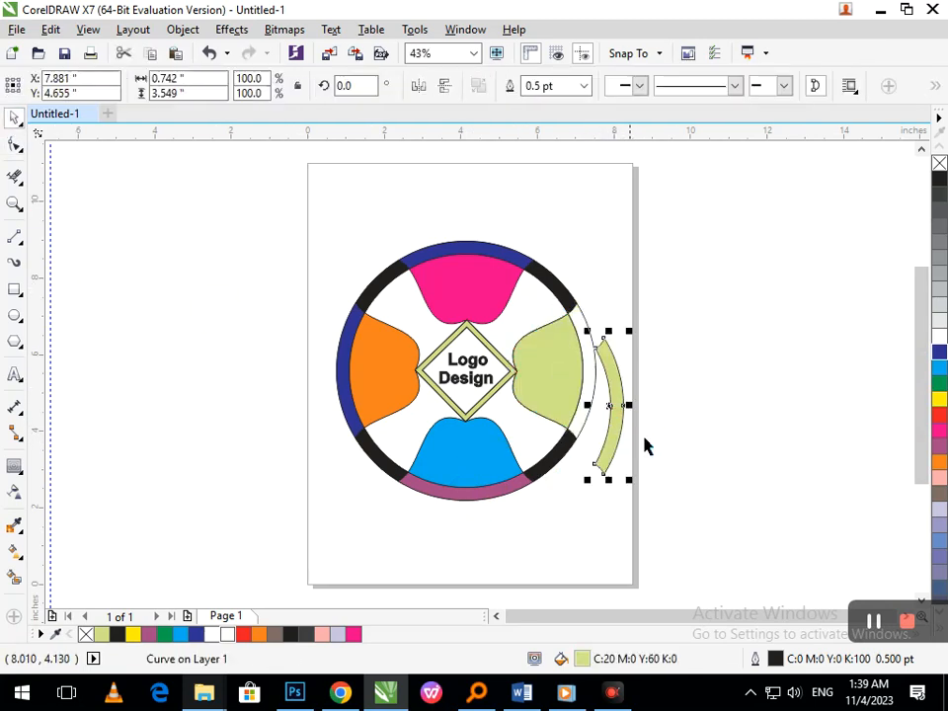
{"action": "key", "text": "ctrl+z"}
{"action": "left_click", "coordinate": [936, 353]}
- Try smart-filling the right lobe and recolouring the fill dark blue, and undo the recolouring
{"action": "left_click_drag", "start_coordinate": [556, 400], "coordinate": [533, 433]}
{"action": "key", "text": "ctrl+z"}
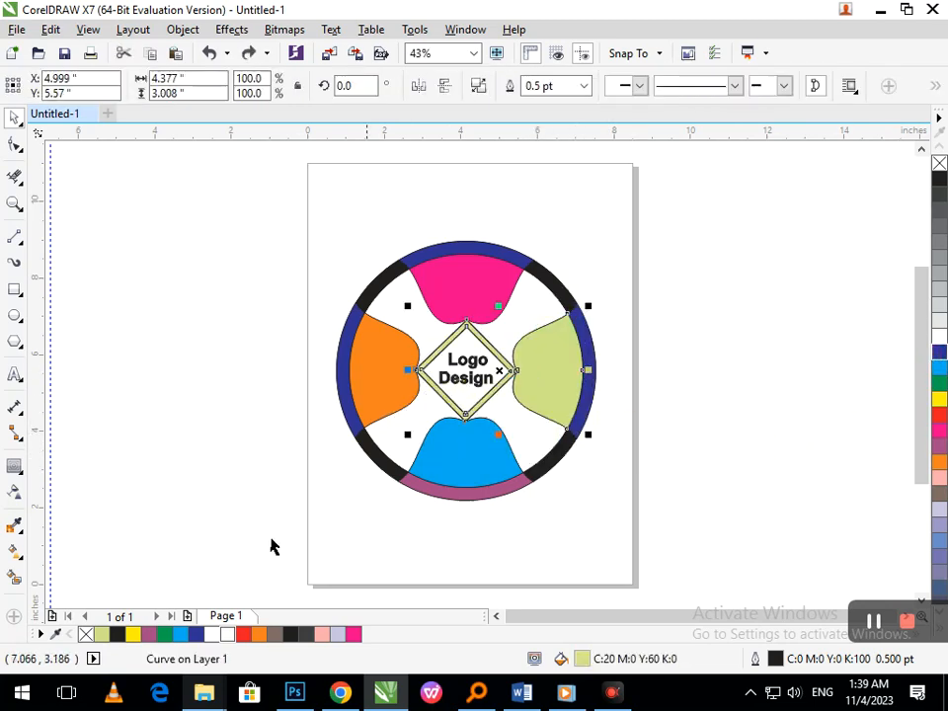
{"action": "left_click", "coordinate": [15, 578]}
{"action": "left_click", "coordinate": [559, 382]}
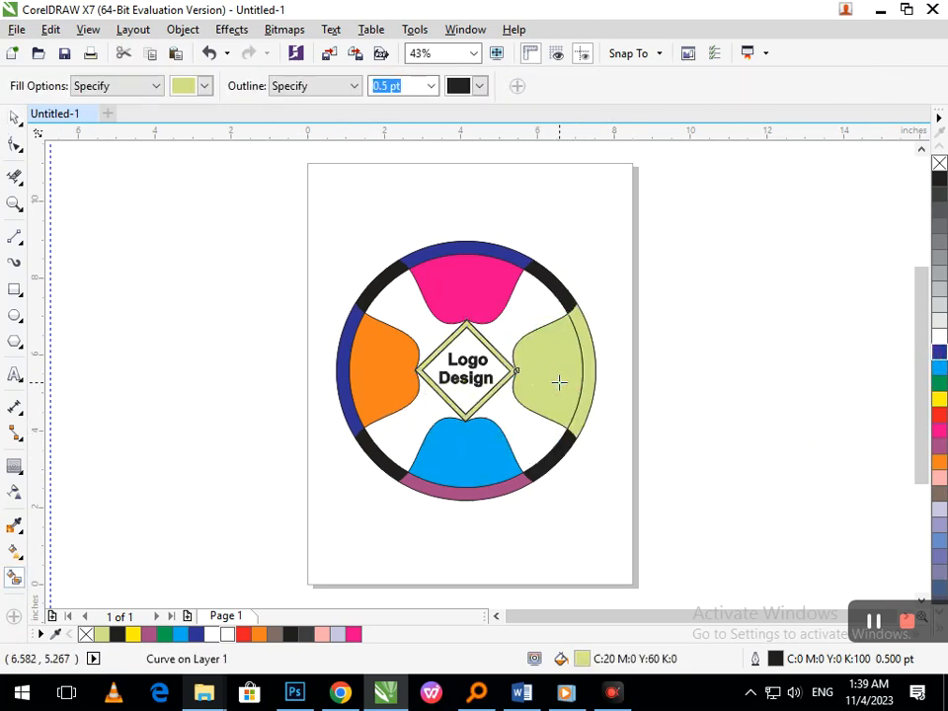
{"action": "left_click", "coordinate": [939, 354]}
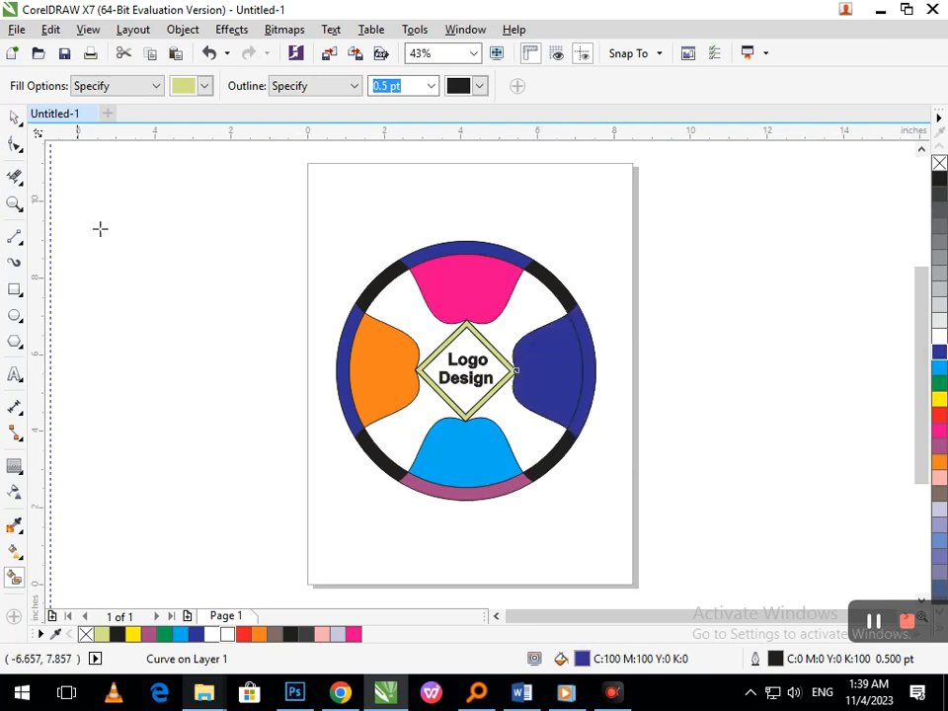
{"action": "left_click", "coordinate": [586, 391]}
{"action": "key", "text": "ctrl+z"}
{"action": "key", "text": "ctrl+z"}
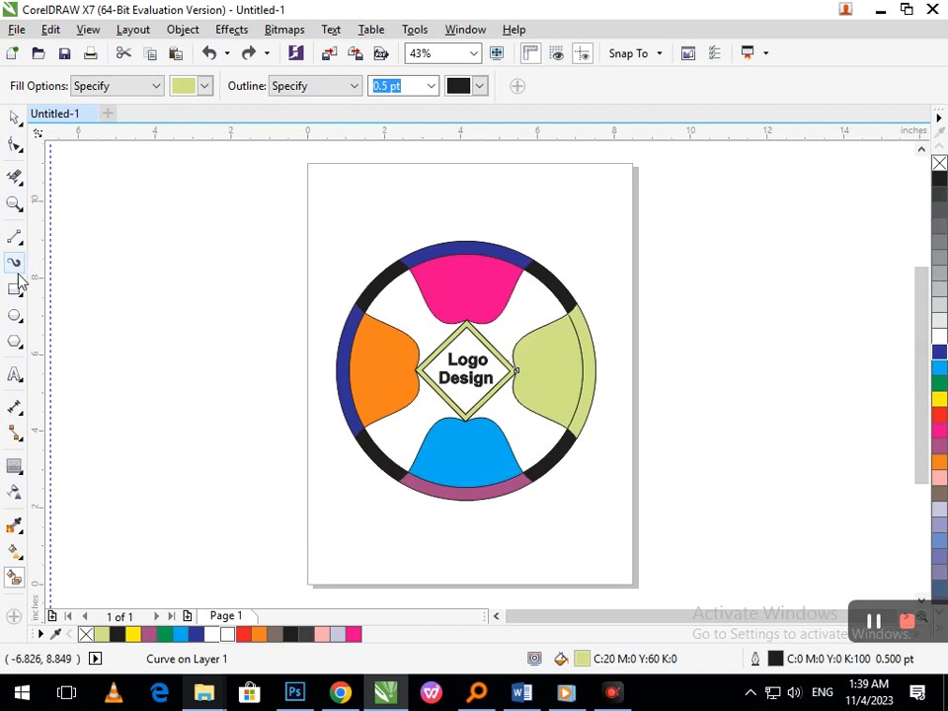
- Delete the pale green fill that covers both the right lobe and its rim segment
{"action": "left_click", "coordinate": [15, 116]}
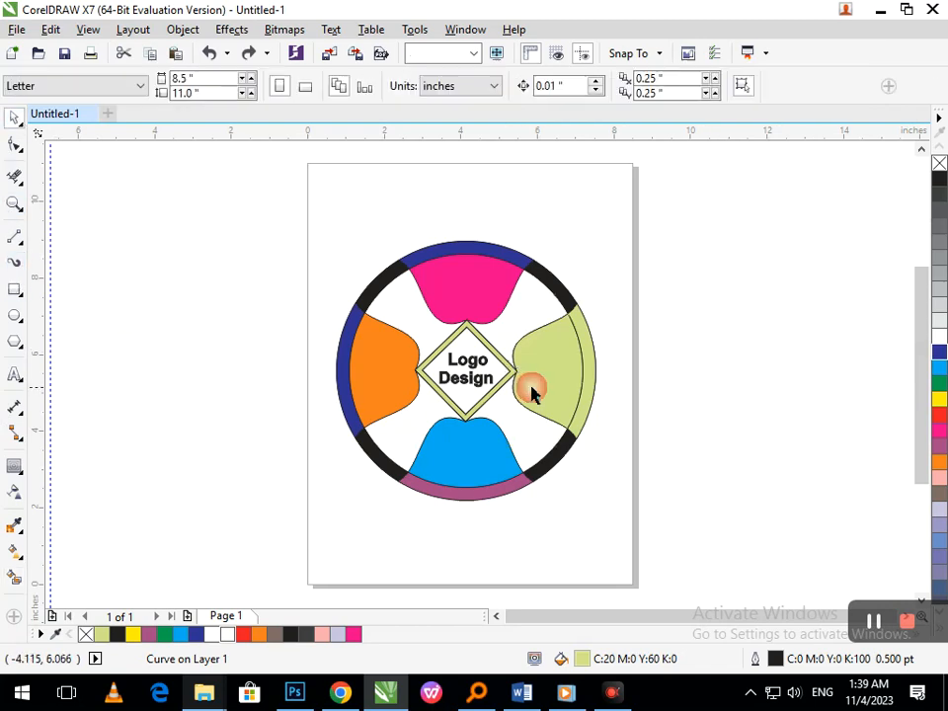
{"action": "scroll", "coordinate": [563, 415], "scroll_direction": "up", "scroll_amount": 5}
{"action": "scroll", "coordinate": [473, 340], "scroll_direction": "up", "scroll_amount": 5}
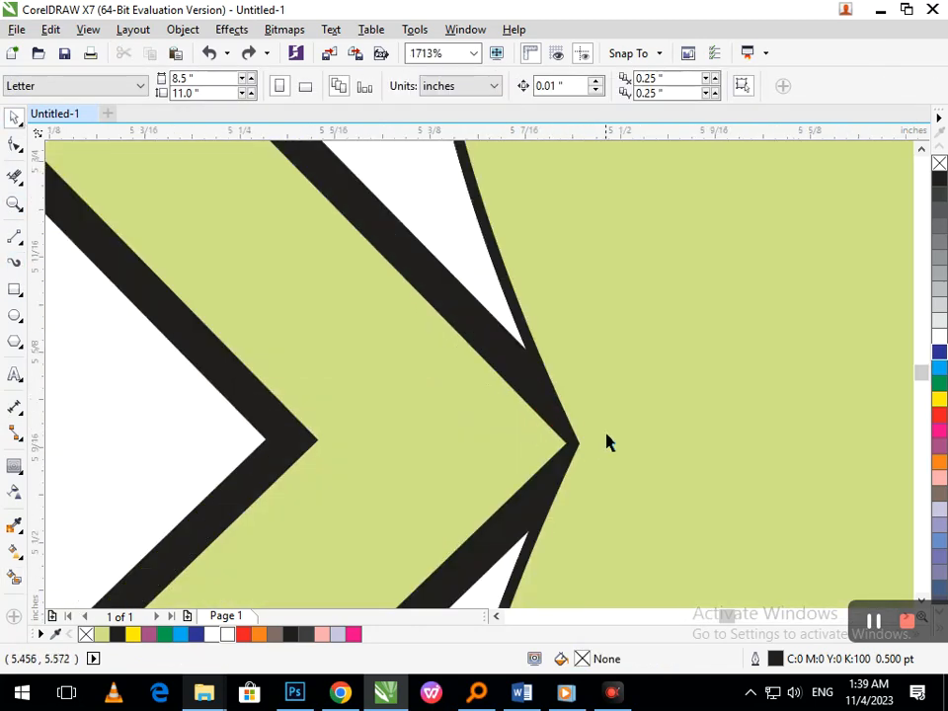
{"action": "left_click_drag", "start_coordinate": [607, 443], "coordinate": [717, 444]}
{"action": "key", "text": "Delete"}
- Break apart the pale green curve that joins the right lobe to the diamond band, and shift the pieces slightly right
{"action": "left_click_drag", "start_coordinate": [637, 441], "coordinate": [709, 447]}
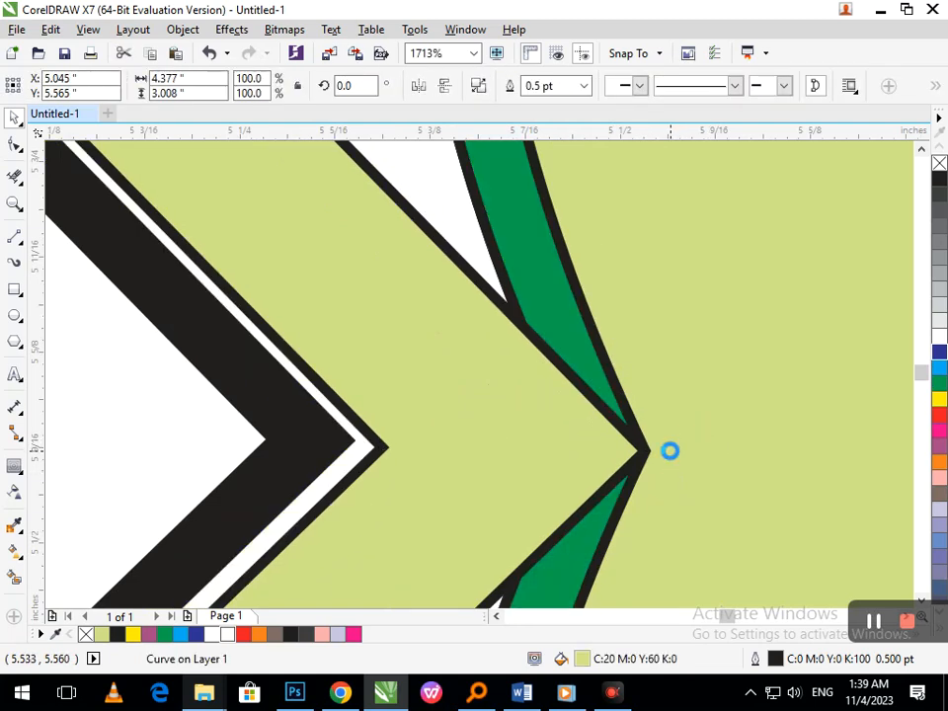
{"action": "key", "text": "ctrl+z"}
{"action": "left_click", "coordinate": [181, 32]}
{"action": "left_click", "coordinate": [237, 265]}
{"action": "left_click_drag", "start_coordinate": [617, 360], "coordinate": [740, 369]}
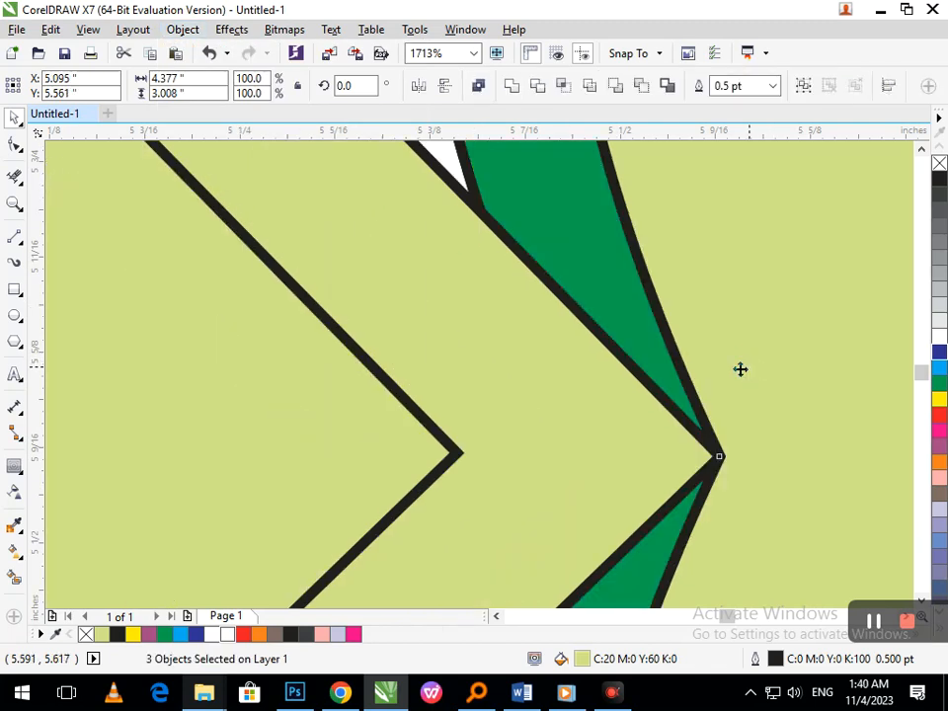
- Delete the overlapping pale green and green pieces above the dark blue right lobe, keeping that lobe in its original position
{"action": "scroll", "coordinate": [526, 361], "scroll_direction": "down", "scroll_amount": 4}
{"action": "key", "text": "F3"}
{"action": "left_click", "coordinate": [556, 435]}
{"action": "left_click_drag", "start_coordinate": [567, 414], "coordinate": [638, 426]}
{"action": "key", "text": "Delete"}
{"action": "left_click_drag", "start_coordinate": [519, 400], "coordinate": [599, 416]}
{"action": "key", "text": "Delete"}
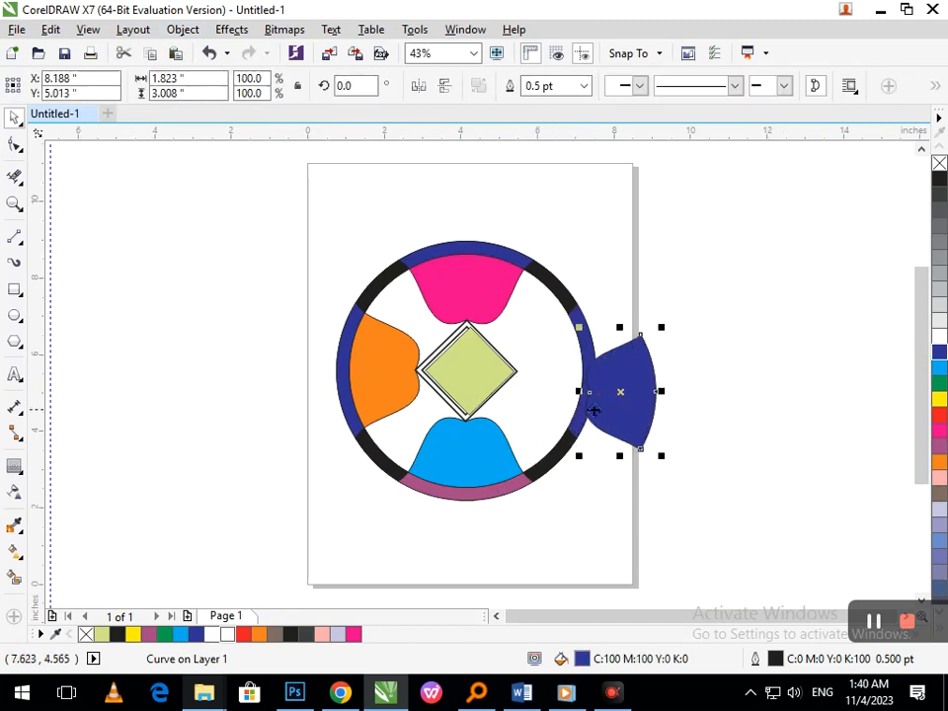
{"action": "key", "text": "ctrl+z"}
{"action": "left_click", "coordinate": [579, 539]}
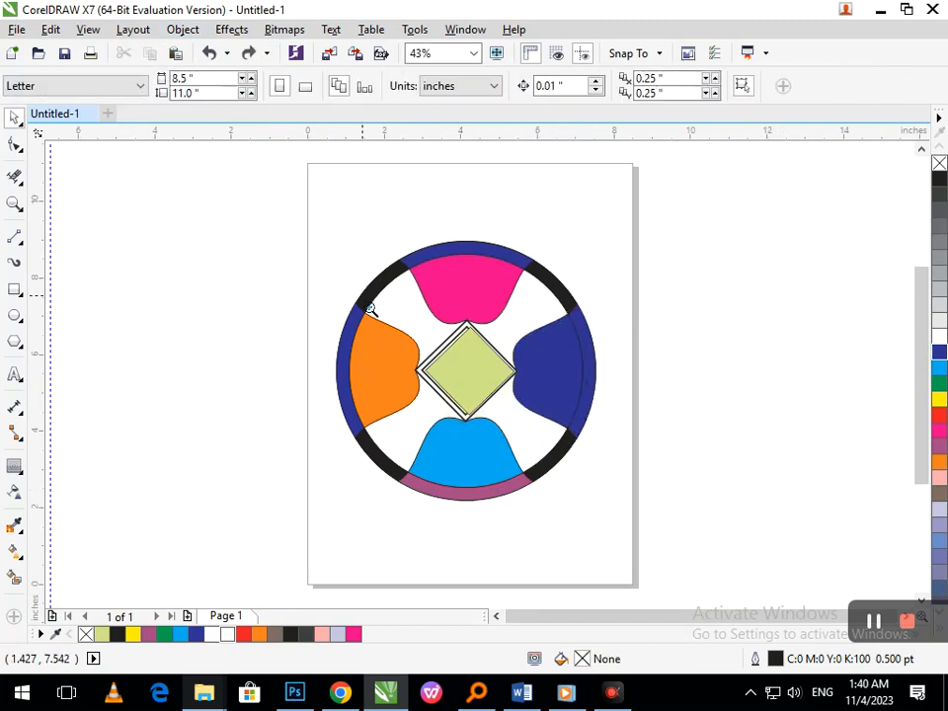
- Move the pale green diamond off the "Logo Design" text and delete it
{"action": "scroll", "coordinate": [484, 385], "scroll_direction": "up", "scroll_amount": 3}
{"action": "left_click", "coordinate": [437, 441]}
{"action": "left_click_drag", "start_coordinate": [437, 442], "coordinate": [152, 457]}
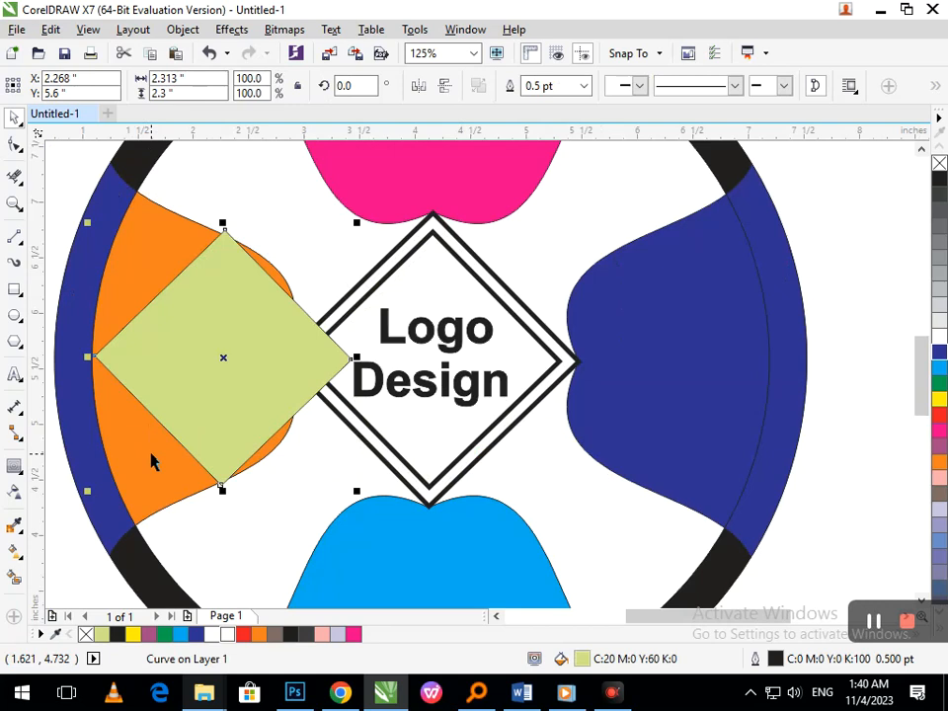
{"action": "key", "text": "Delete"}
- Fill the right lobe green, keeping it in its original position
{"action": "left_click_drag", "start_coordinate": [604, 389], "coordinate": [757, 408]}
{"action": "key", "text": "ctrl+z"}
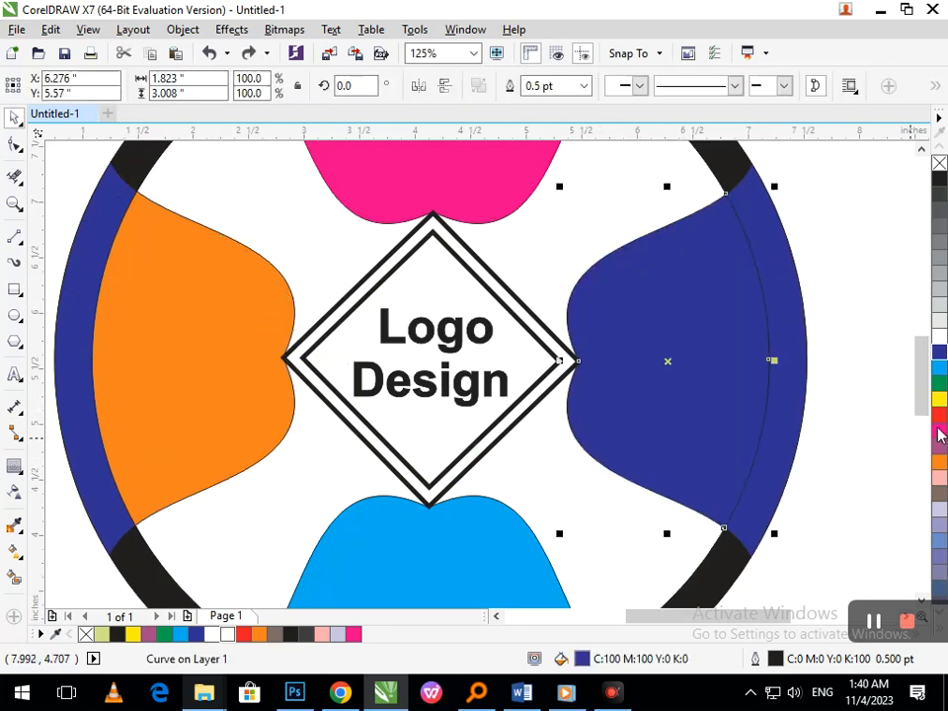
{"action": "left_click", "coordinate": [940, 387]}
{"action": "left_click", "coordinate": [840, 406]}
{"action": "left_click", "coordinate": [805, 415]}
{"action": "scroll", "coordinate": [607, 381], "scroll_direction": "down", "scroll_amount": 3}
{"action": "left_click", "coordinate": [633, 506]}
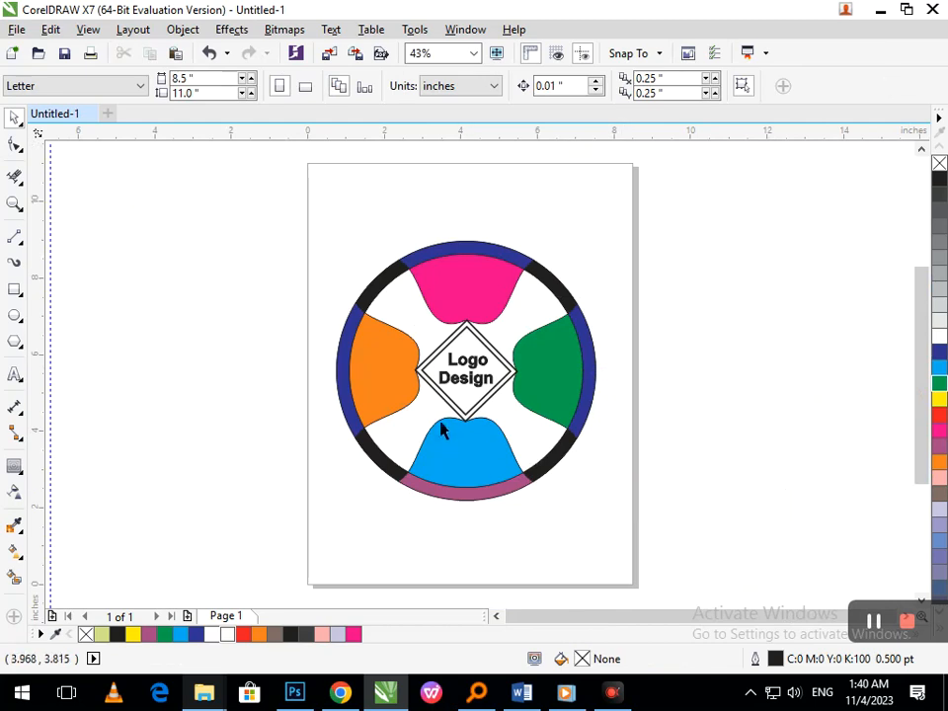
- Smart-fill the band between the outer and inner diamonds with pale green
{"action": "scroll", "coordinate": [479, 372], "scroll_direction": "up", "scroll_amount": 3}
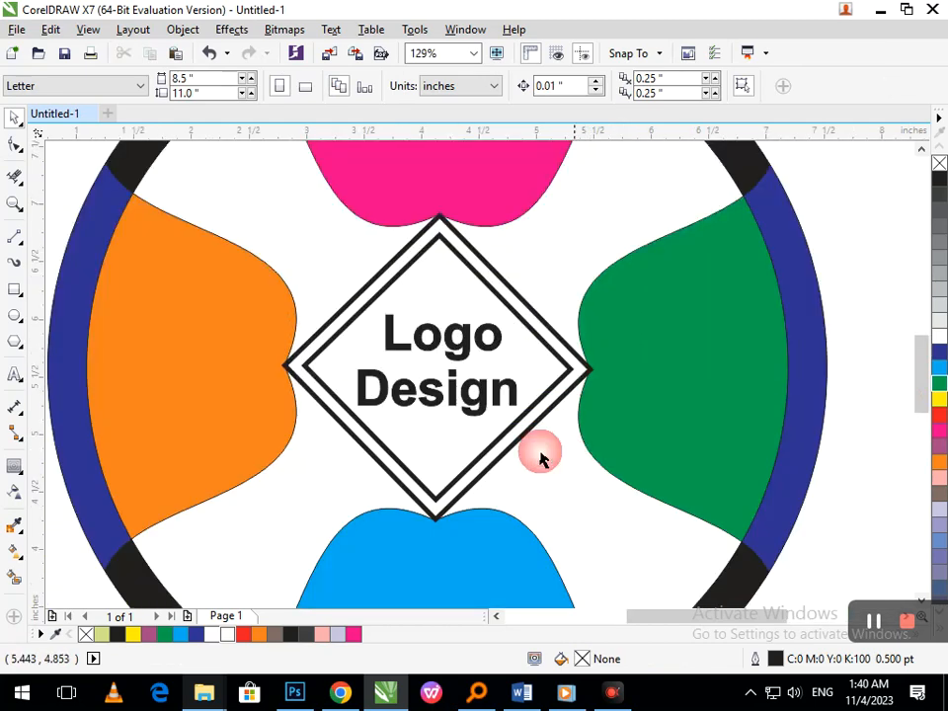
{"action": "left_click", "coordinate": [13, 580]}
{"action": "left_click", "coordinate": [437, 491]}
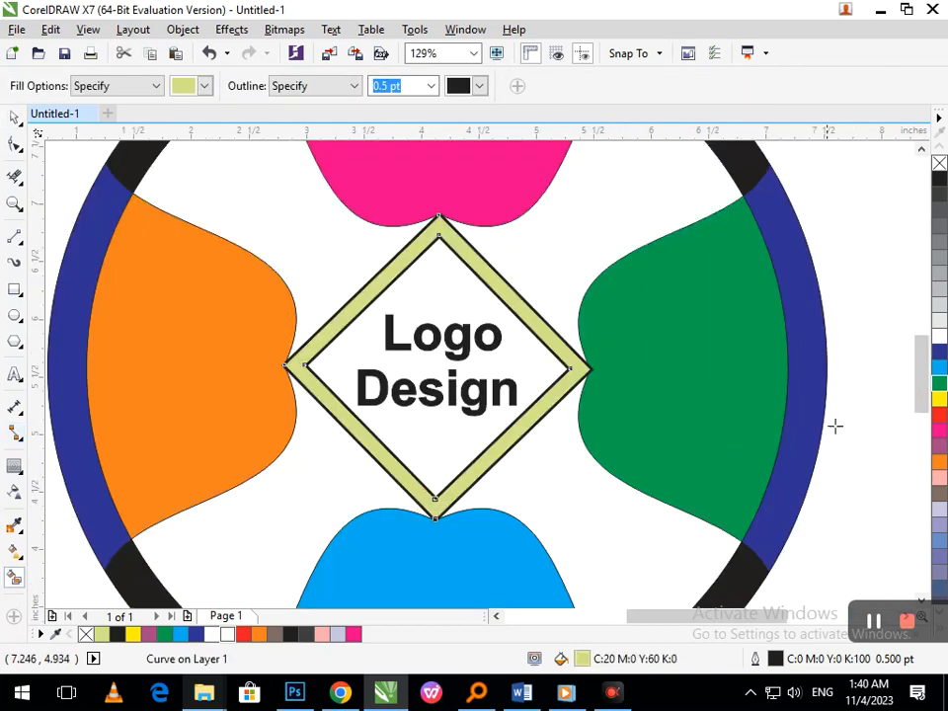
{"action": "scroll", "coordinate": [472, 390], "scroll_direction": "down", "scroll_amount": 3}
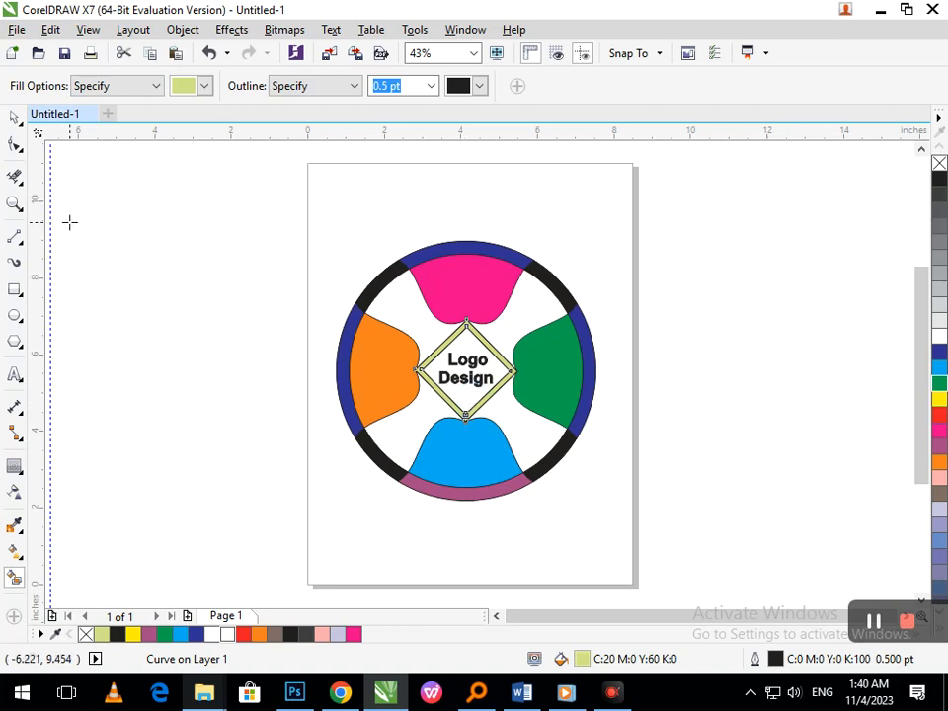
- Recolour the diamond band, sampling Cyan, Pink, Purple and dark blue before making it black
{"action": "left_click", "coordinate": [939, 367]}
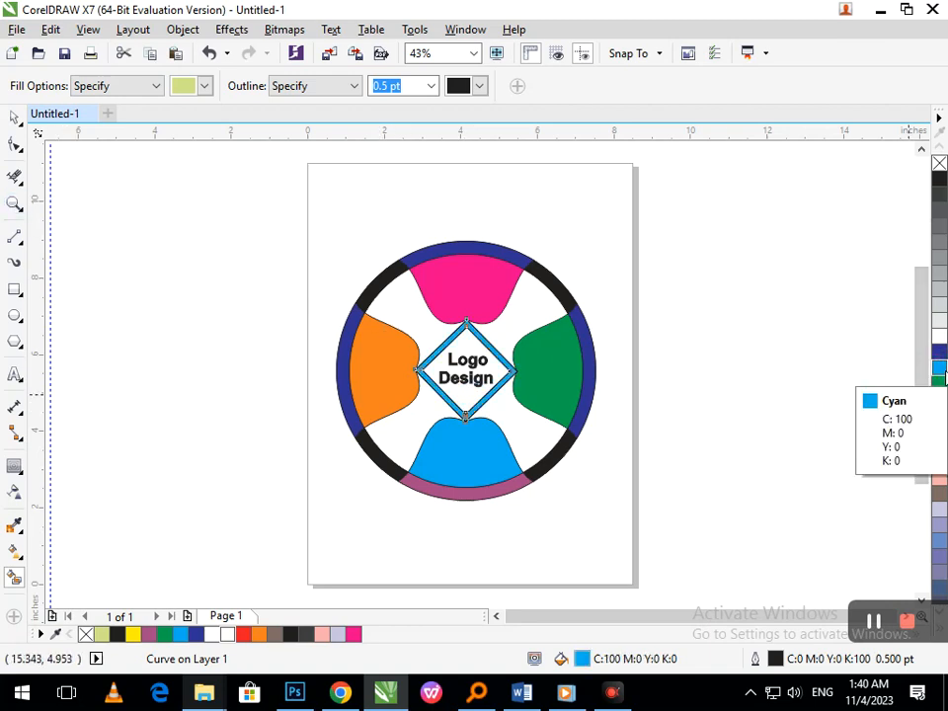
{"action": "left_click", "coordinate": [939, 478]}
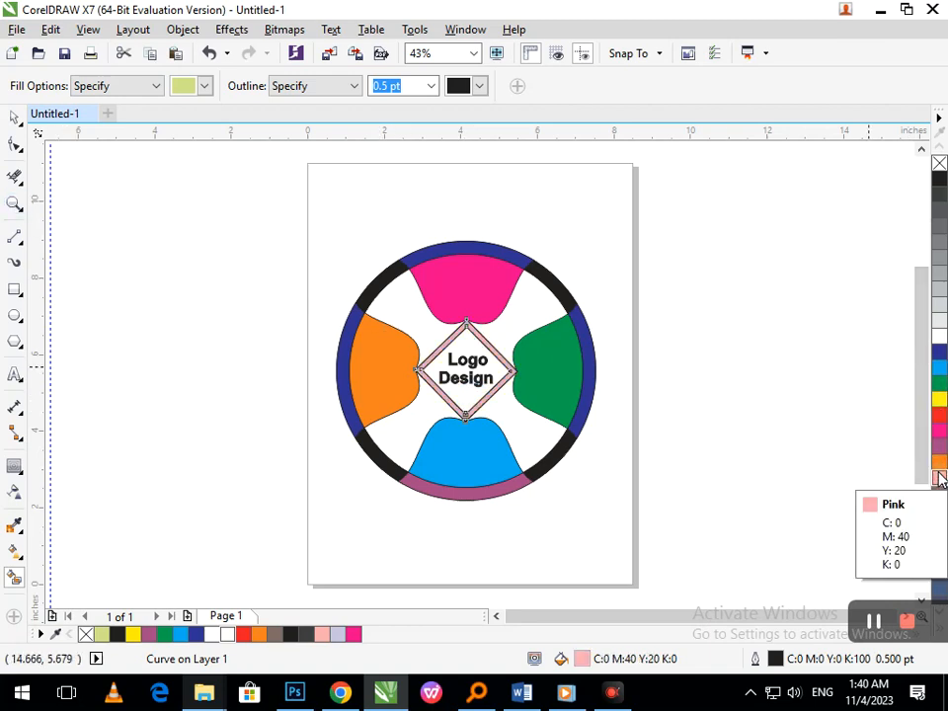
{"action": "left_click", "coordinate": [938, 447]}
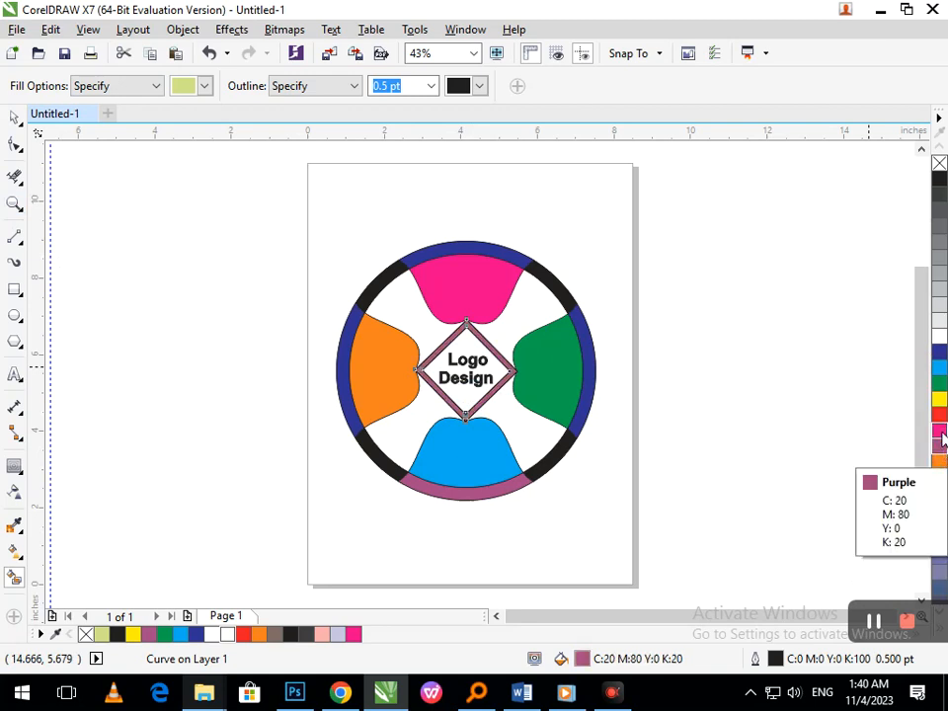
{"action": "left_click", "coordinate": [939, 413]}
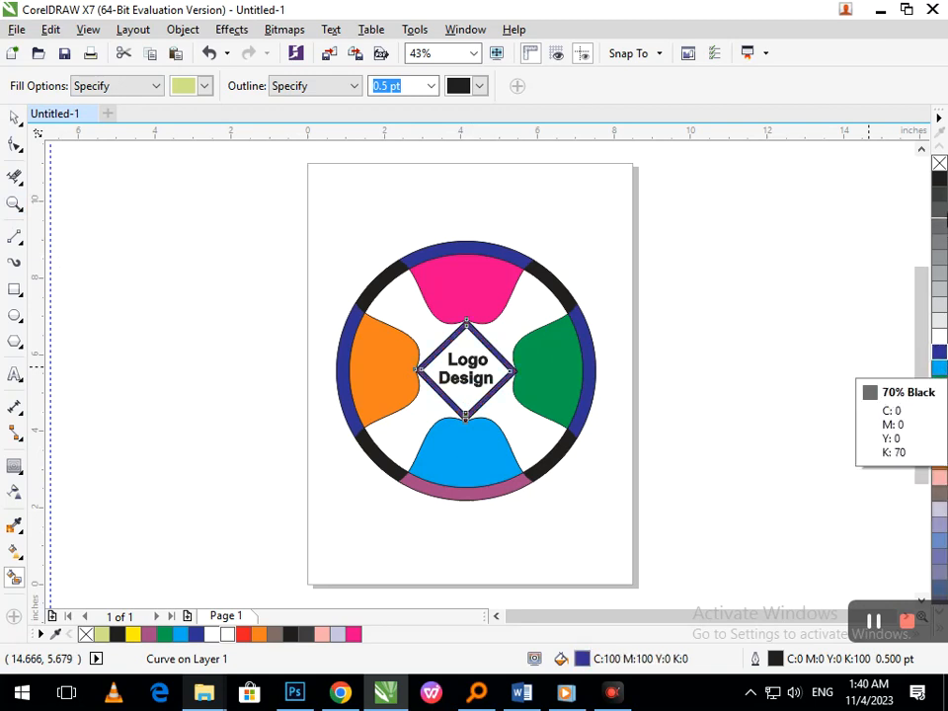
{"action": "left_click", "coordinate": [940, 182]}
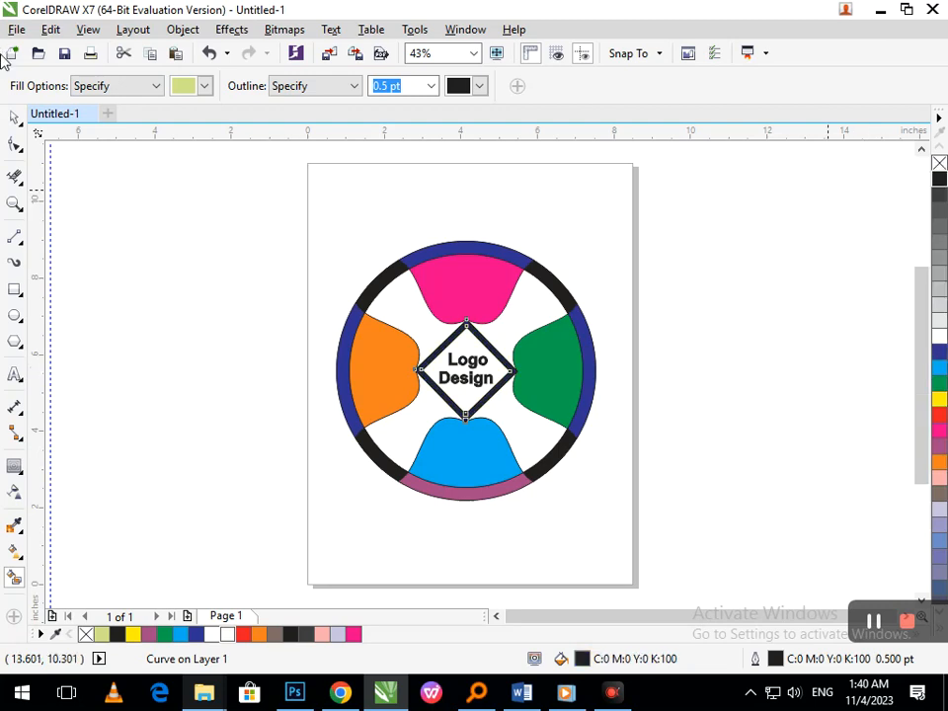
{"action": "left_click", "coordinate": [15, 118]}
{"action": "left_click", "coordinate": [134, 322]}
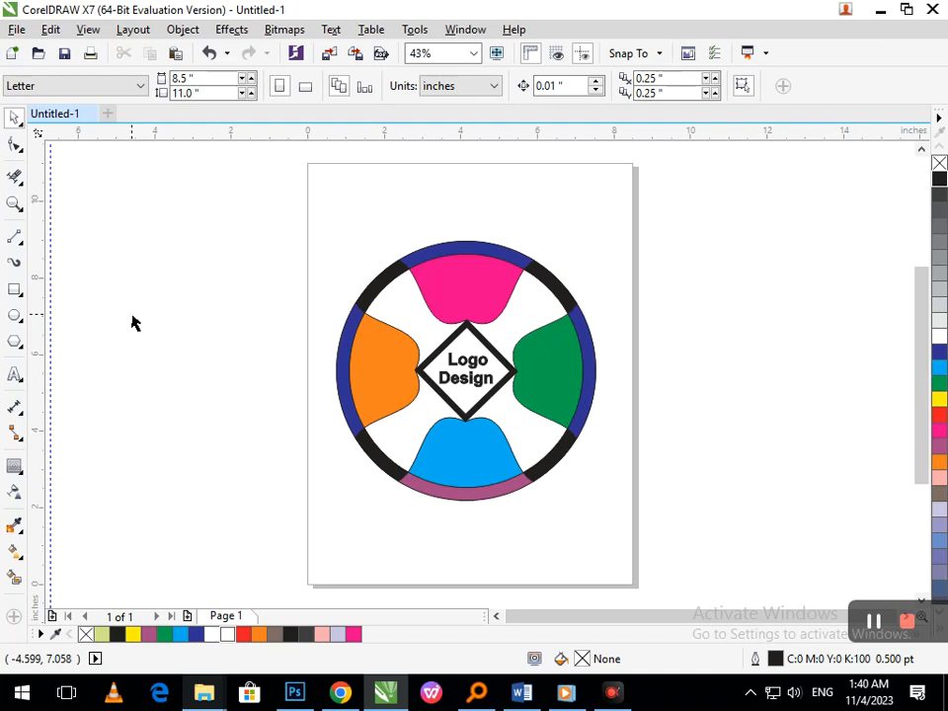
- Add shortened copies of the orange and light blue lobes inside the originals, keeping their rim-side edges aligned
{"action": "left_click", "coordinate": [389, 383]}
{"action": "left_click_drag", "start_coordinate": [424, 370], "coordinate": [394, 375]}
{"action": "left_click", "coordinate": [227, 444]}
{"action": "left_click", "coordinate": [427, 477]}
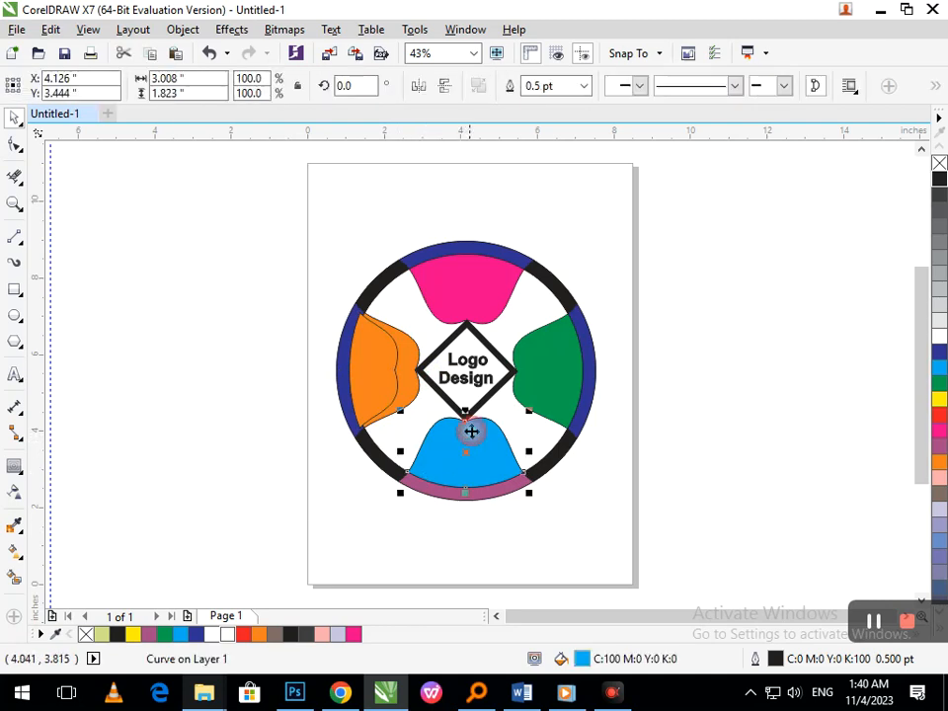
{"action": "left_click_drag", "start_coordinate": [465, 408], "coordinate": [465, 432]}
- Add shortened copies of the green and magenta lobes inside the originals, the magenta one about 1.3" high
{"action": "left_click", "coordinate": [522, 374]}
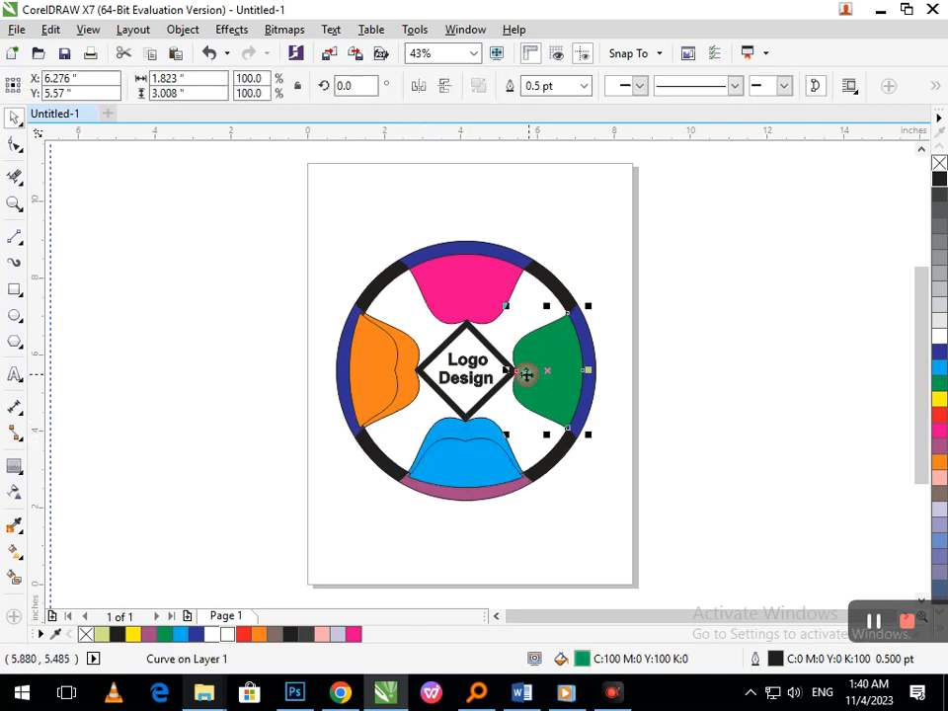
{"action": "left_click_drag", "start_coordinate": [507, 371], "coordinate": [527, 381]}
{"action": "left_click", "coordinate": [481, 332]}
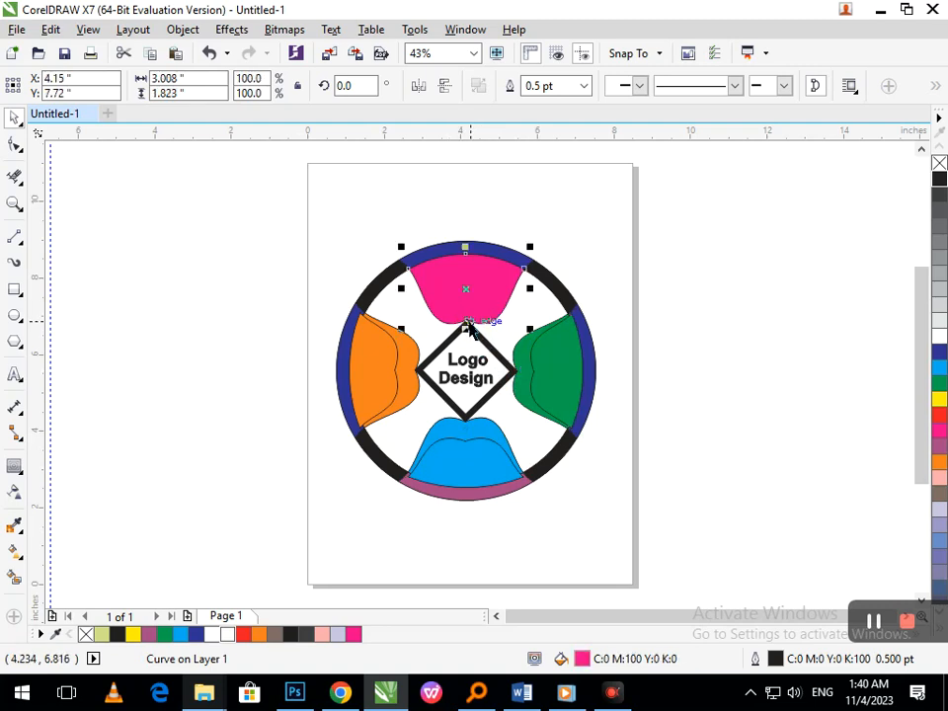
{"action": "left_click_drag", "start_coordinate": [465, 330], "coordinate": [468, 310]}
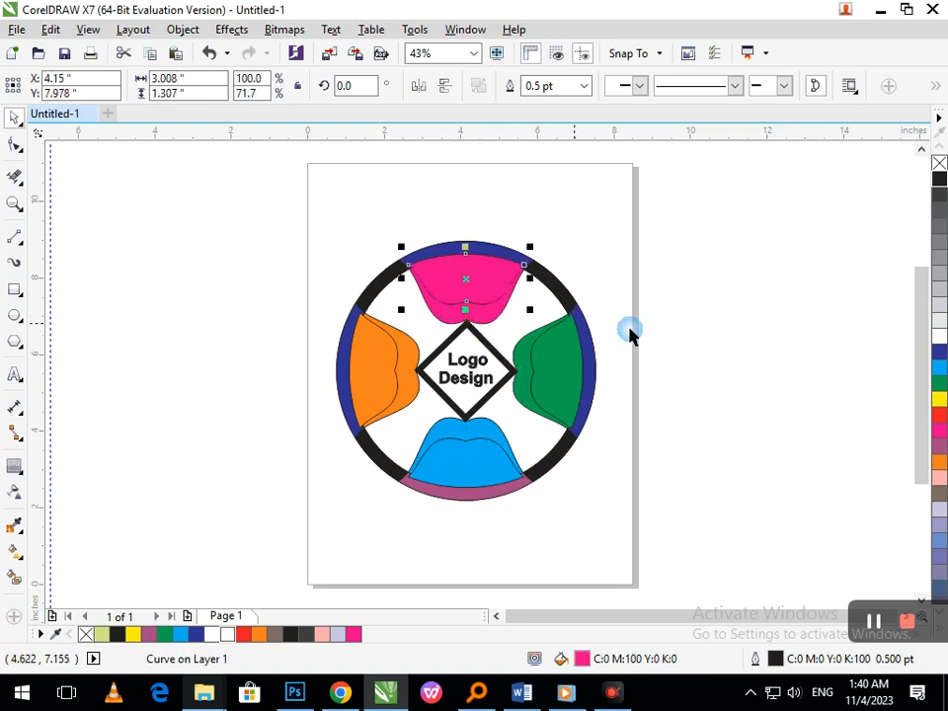
{"action": "left_click", "coordinate": [647, 332]}
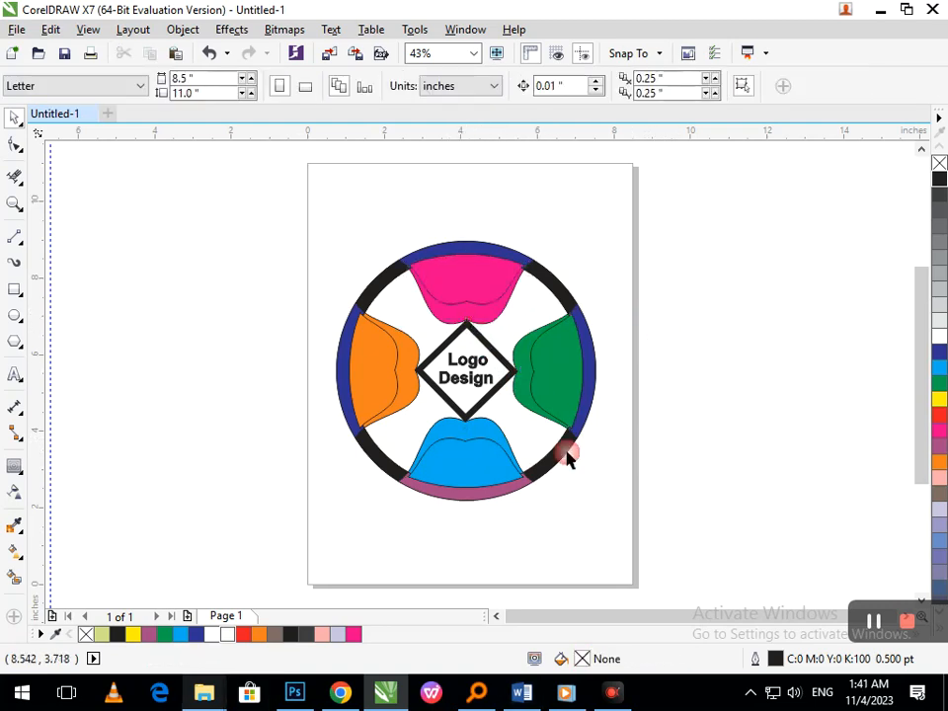
- Smart-fill the background around the lobes and diamond, sample orange, white, cyan and pink, and make it Dark Brown
{"action": "left_click", "coordinate": [15, 576]}
{"action": "left_click", "coordinate": [402, 416]}
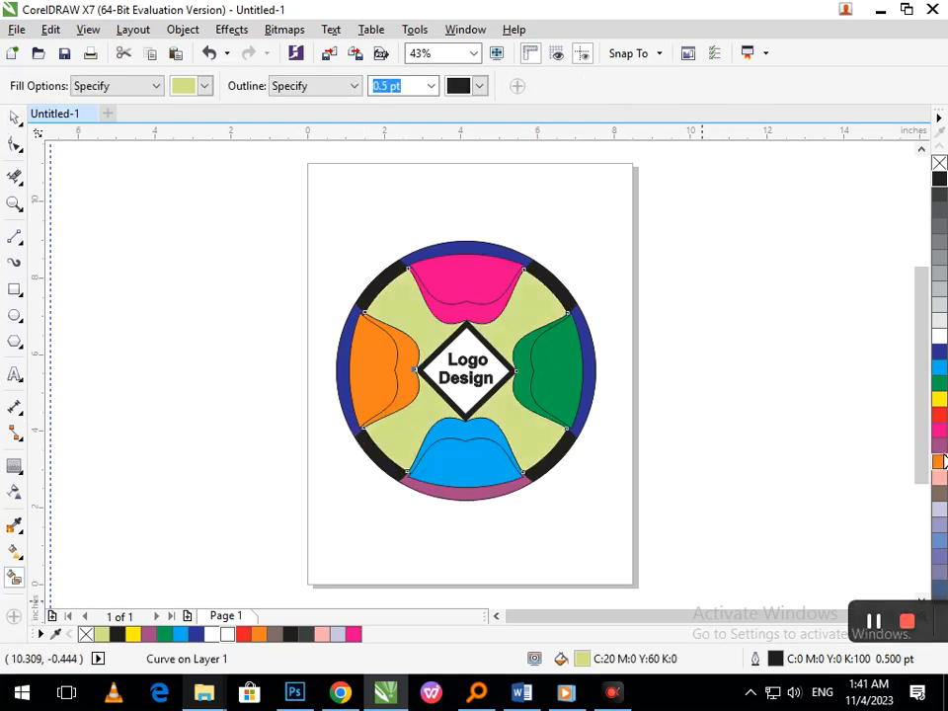
{"action": "left_click", "coordinate": [938, 461]}
{"action": "left_click", "coordinate": [938, 336]}
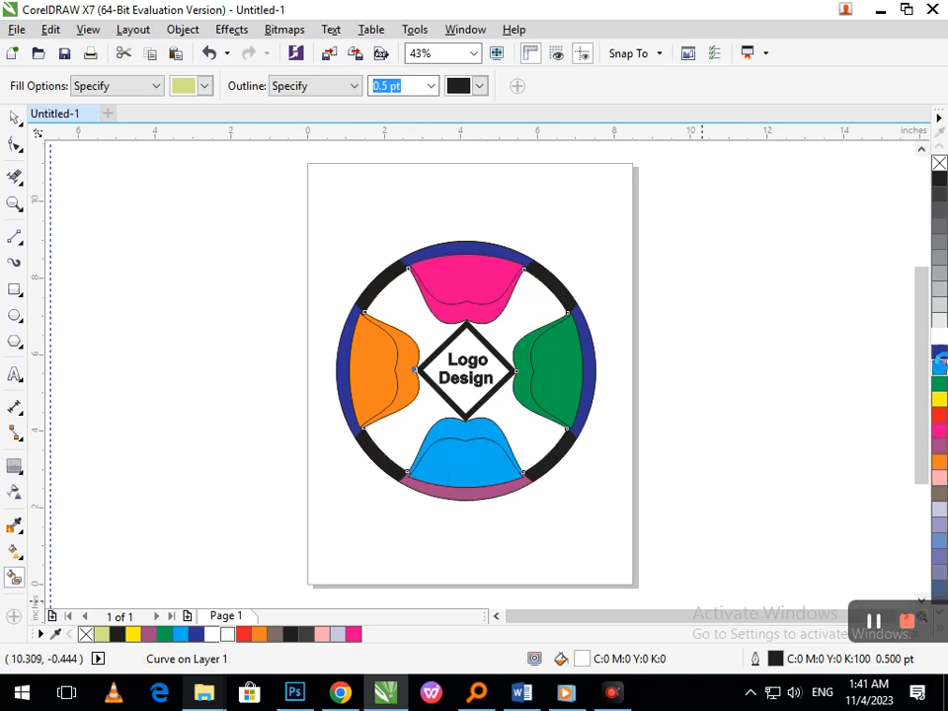
{"action": "left_click", "coordinate": [938, 366]}
{"action": "left_click", "coordinate": [939, 479]}
{"action": "left_click", "coordinate": [939, 490]}
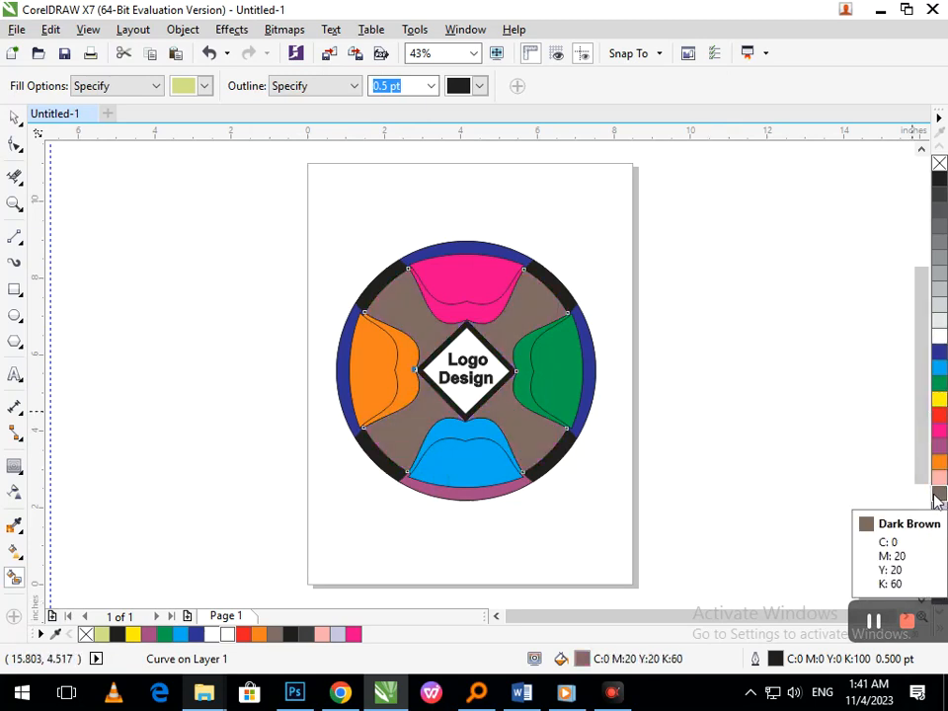
- Try yellow and pale lavender (C:20 M:20 Y:0 K:0) on the background, and undo both recolours
{"action": "left_click", "coordinate": [938, 397]}
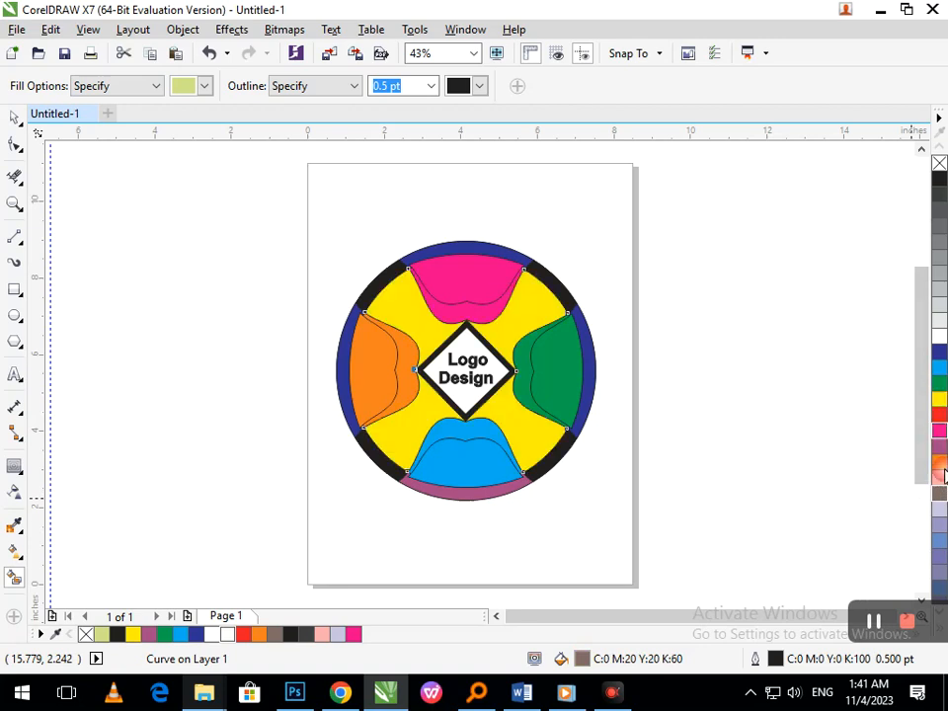
{"action": "left_click", "coordinate": [939, 511]}
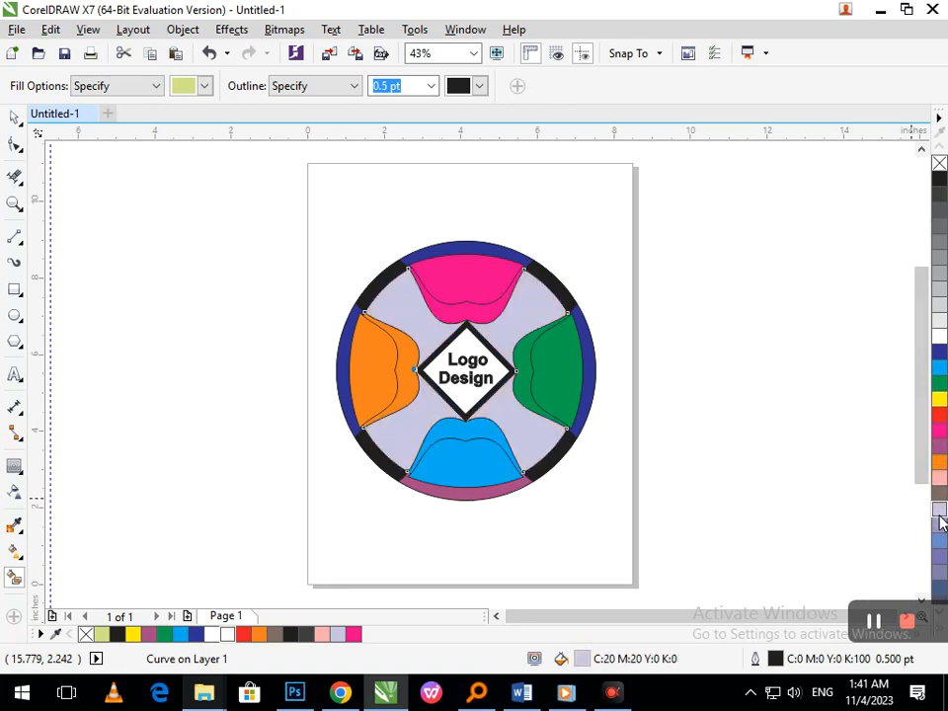
{"action": "key", "text": "ctrl+z"}
{"action": "key", "text": "ctrl+z"}
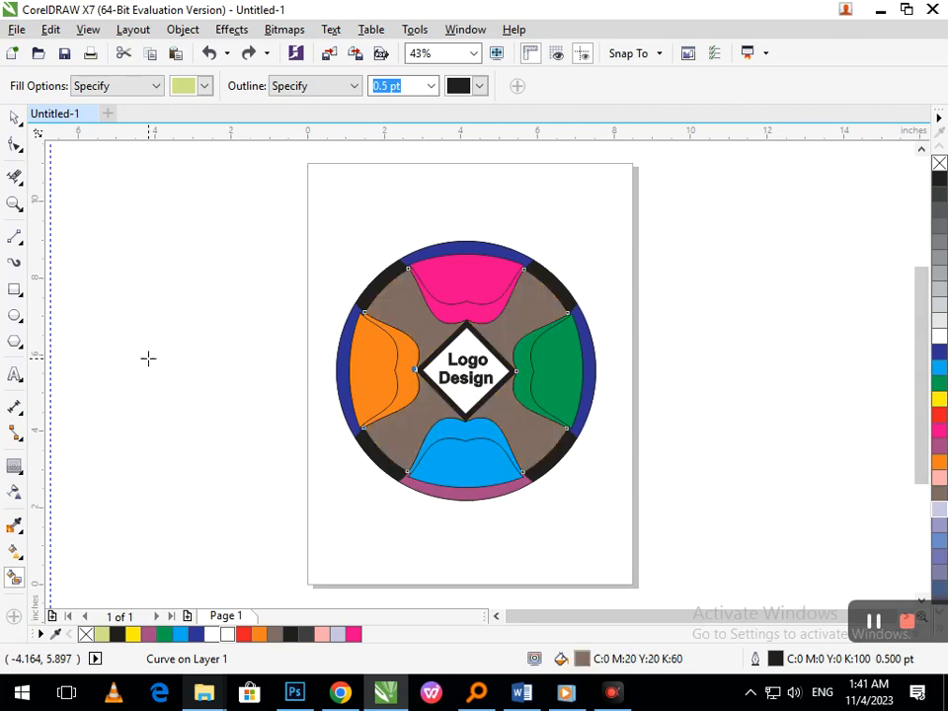
- Undo the remaining recolours of the background around the lobes and diamond, including the Dark Brown fill
{"action": "key", "text": "ctrl+z"}
{"action": "key", "text": "ctrl+z"}
{"action": "key", "text": "ctrl+z"}
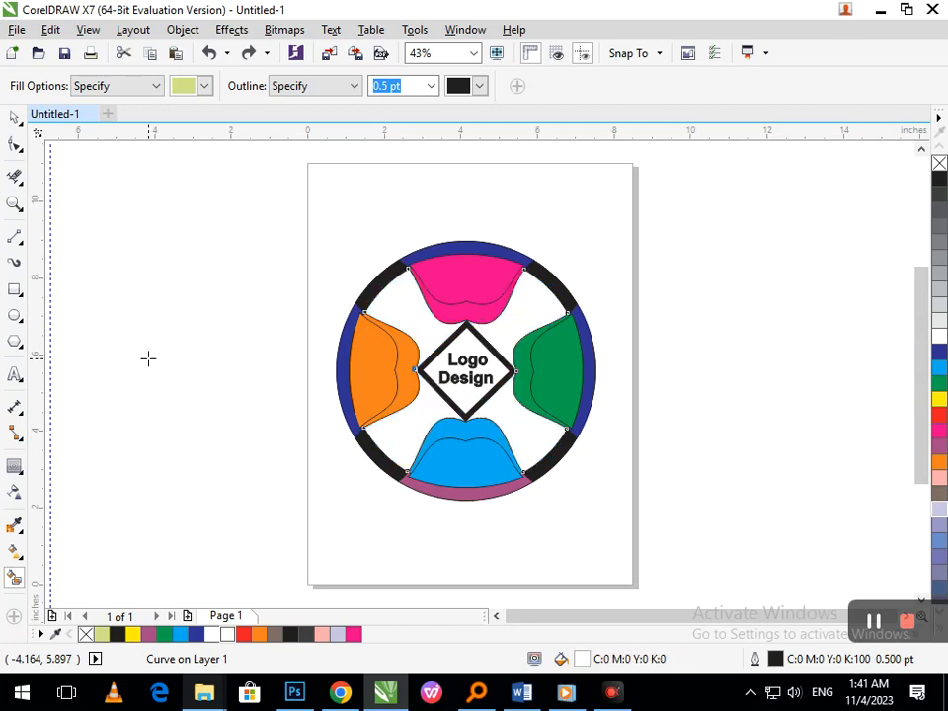
{"action": "left_click", "coordinate": [11, 119]}
{"action": "key", "text": "Escape"}
- Smart-fill the exposed inner bands of the light blue, green, magenta and orange lobes with pale green (C:20 M:0 Y:60 K:0)
{"action": "left_click", "coordinate": [14, 575]}
{"action": "left_click", "coordinate": [464, 435]}
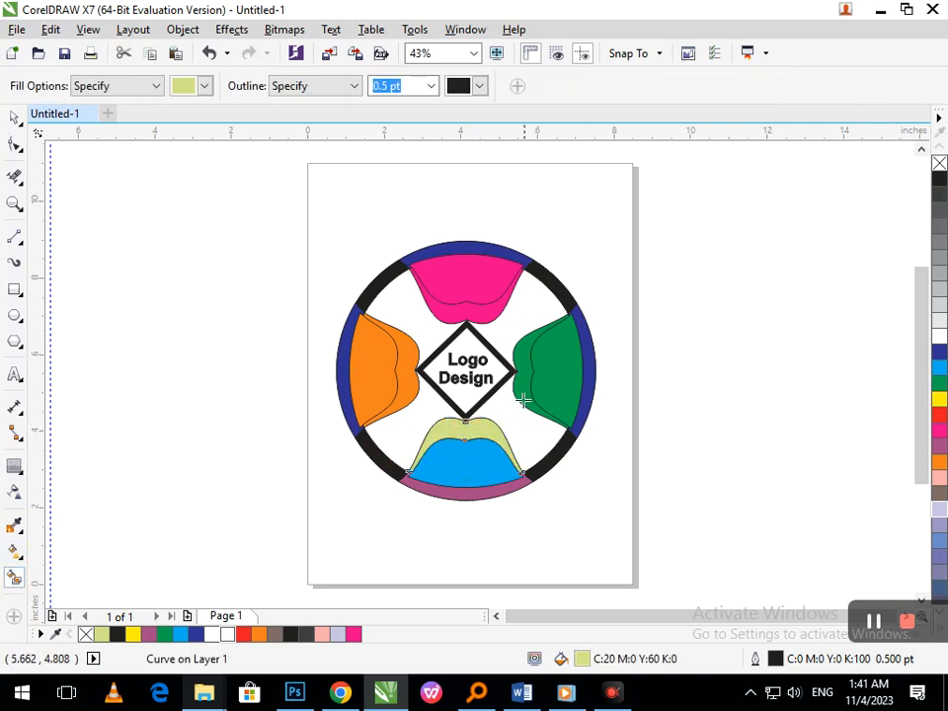
{"action": "left_click", "coordinate": [523, 394]}
{"action": "left_click", "coordinate": [473, 314]}
{"action": "left_click", "coordinate": [404, 367]}
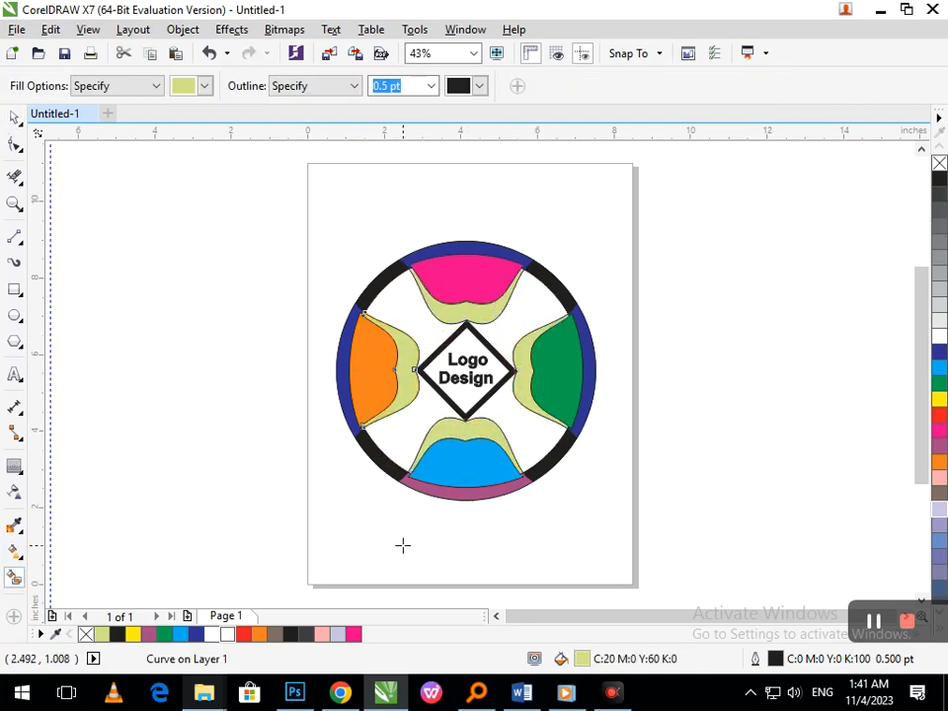
- Recolour the pale green bands of all four lobes to dark blue (C:100 M:100 Y:0 K:0), sampling orange on one first
{"action": "left_click", "coordinate": [939, 461]}
{"action": "left_click", "coordinate": [938, 353]}
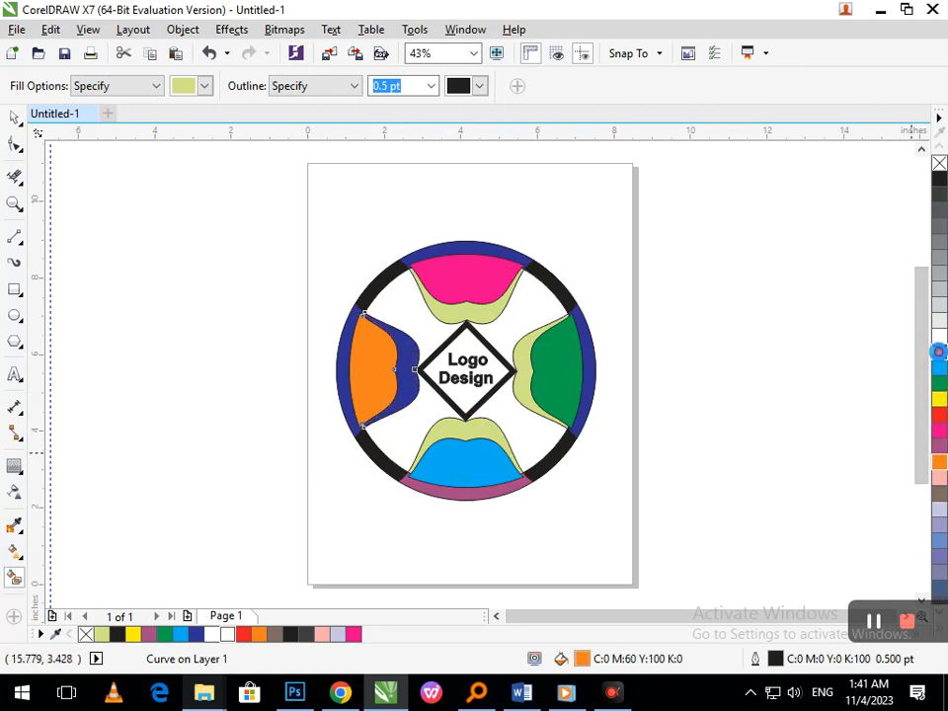
{"action": "left_click", "coordinate": [472, 413]}
{"action": "left_click", "coordinate": [939, 352]}
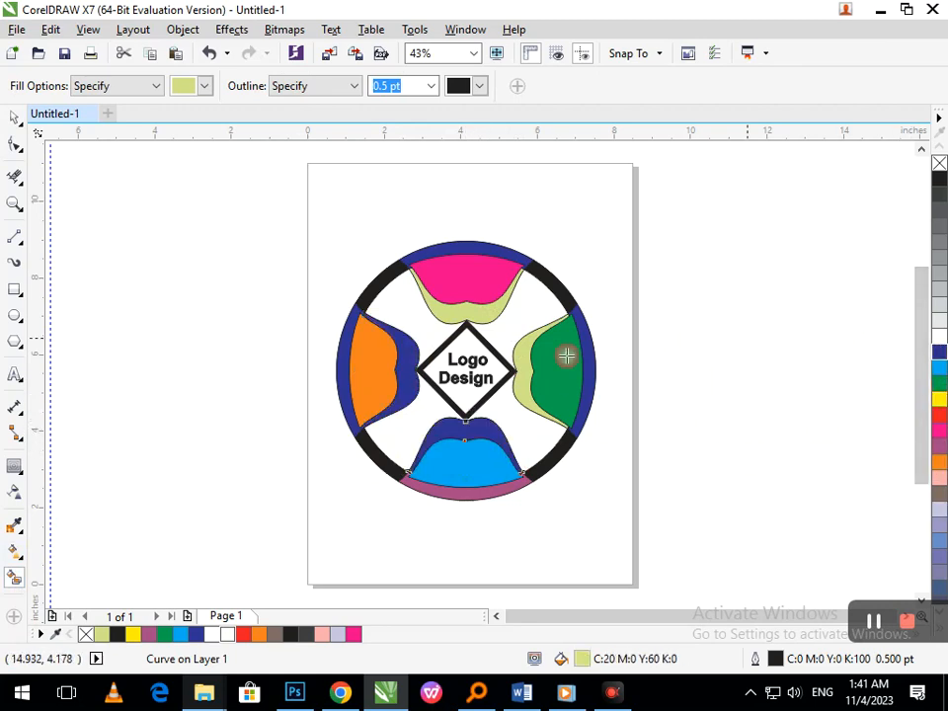
{"action": "left_click", "coordinate": [523, 374]}
{"action": "left_click", "coordinate": [938, 353]}
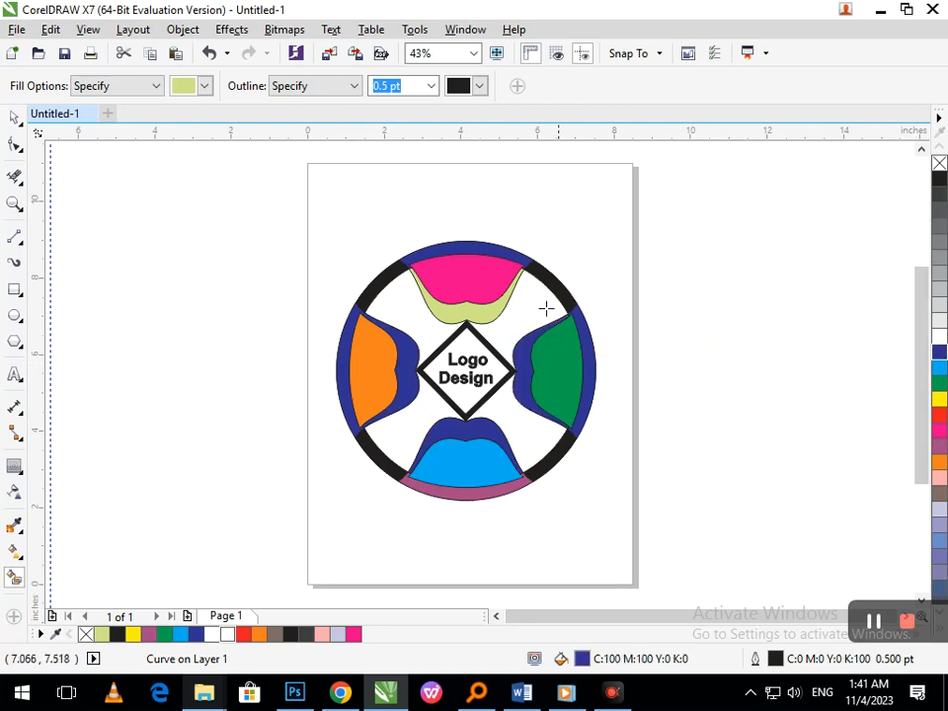
{"action": "left_click", "coordinate": [939, 352]}
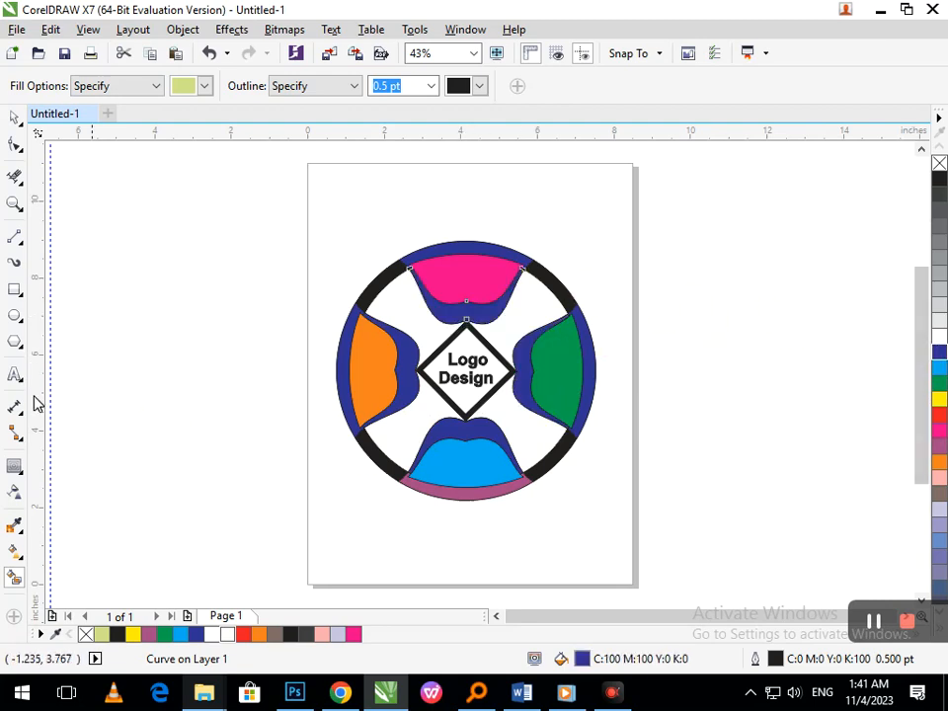
{"action": "left_click", "coordinate": [14, 117]}
{"action": "left_click", "coordinate": [148, 254]}
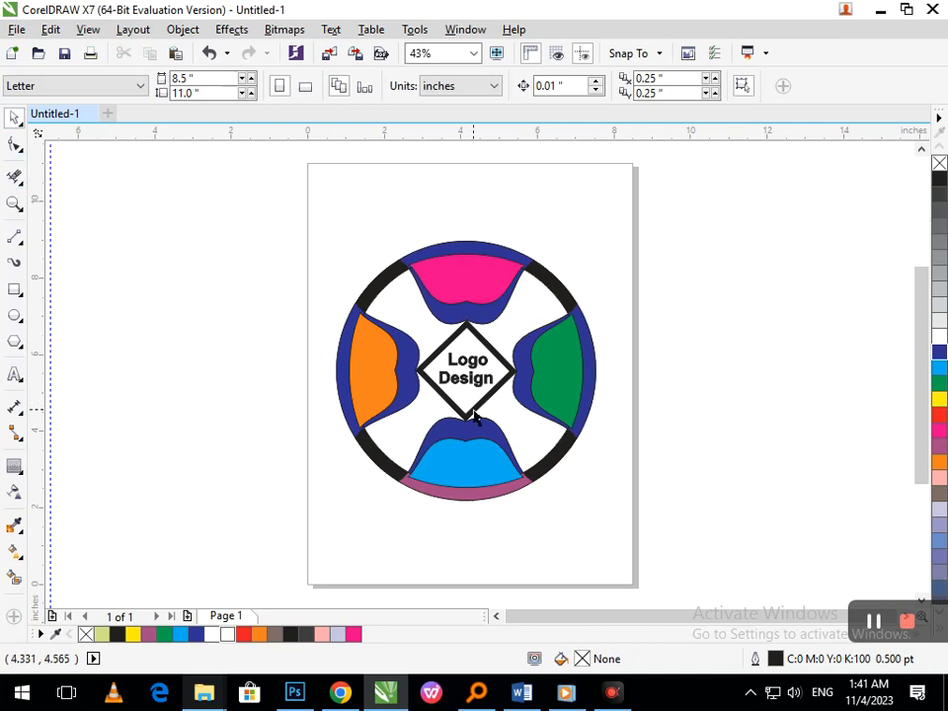
- Sample cyan and pale pink on the diamond's black border, and make it mauve
{"action": "left_click", "coordinate": [446, 343]}
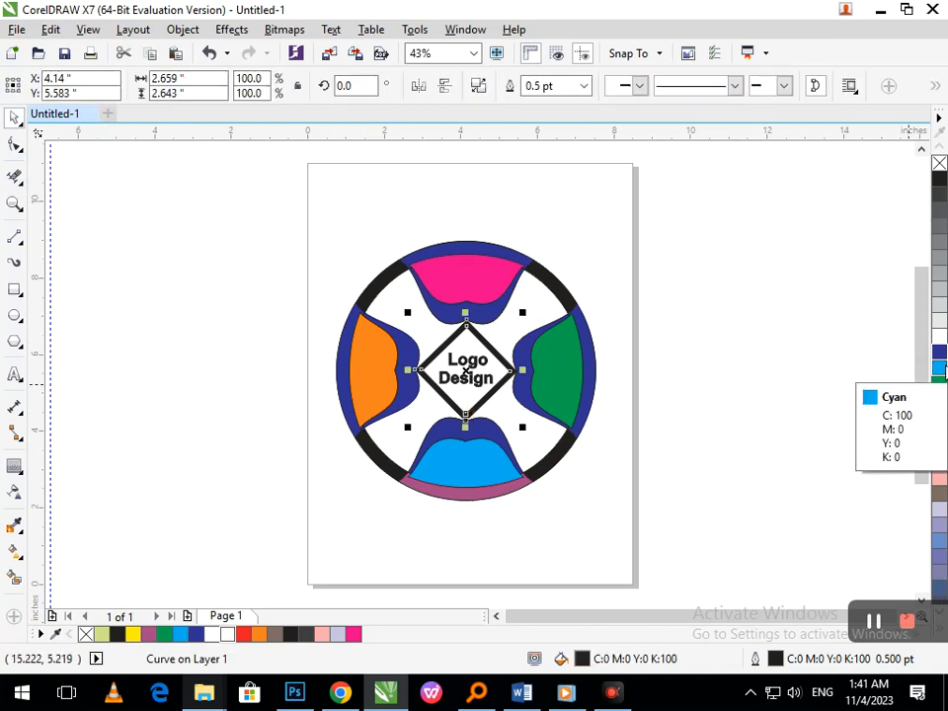
{"action": "left_click", "coordinate": [939, 367]}
{"action": "left_click", "coordinate": [939, 477]}
{"action": "left_click", "coordinate": [939, 448]}
{"action": "left_click", "coordinate": [741, 494]}
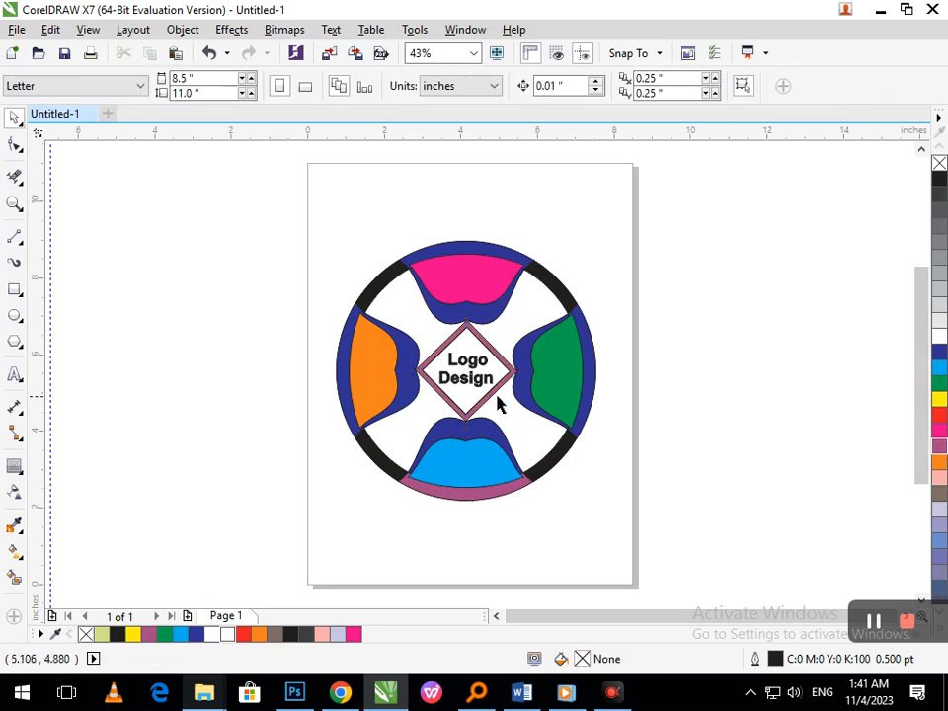
- Move the "Logo Design" text out of the diamond, smart-fill the diamond's interior and colour it Cyan
{"action": "scroll", "coordinate": [467, 385], "scroll_direction": "up", "scroll_amount": 2}
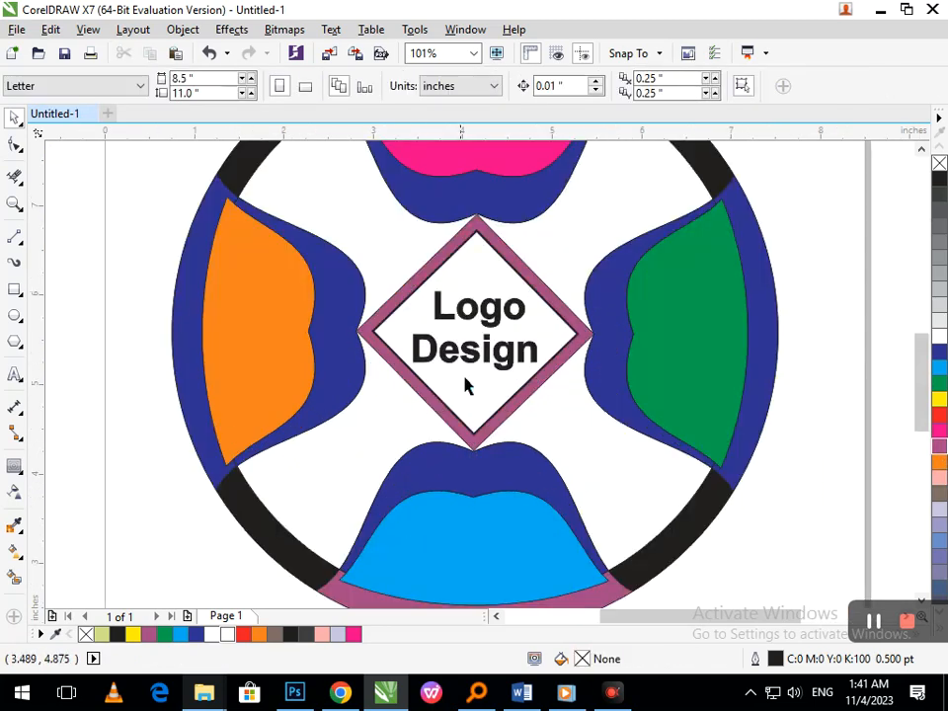
{"action": "left_click_drag", "start_coordinate": [470, 365], "coordinate": [790, 290]}
{"action": "left_click", "coordinate": [526, 353]}
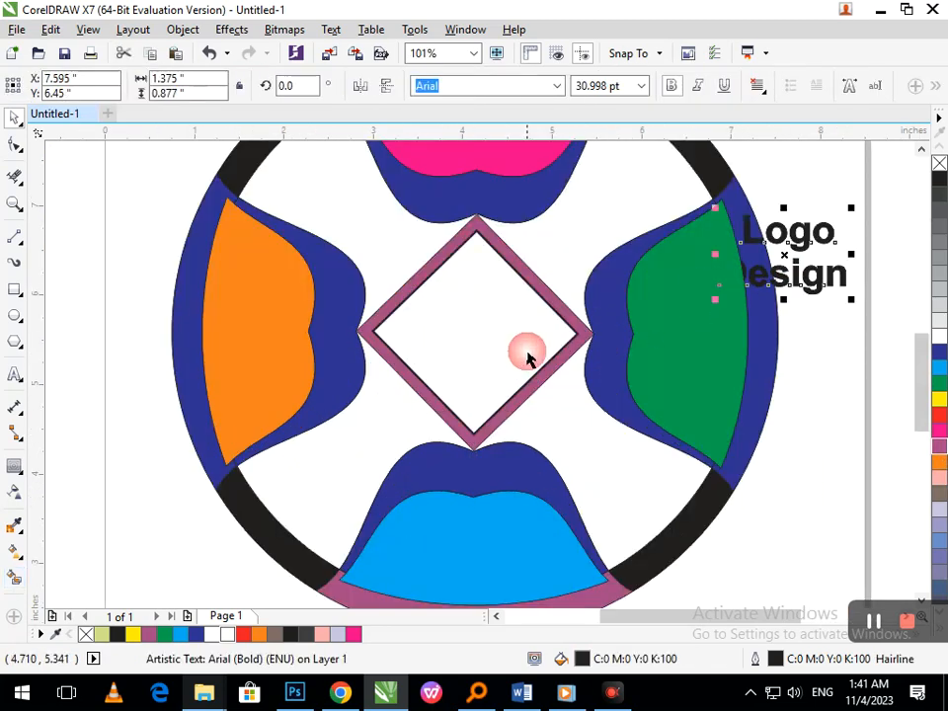
{"action": "left_click", "coordinate": [15, 575]}
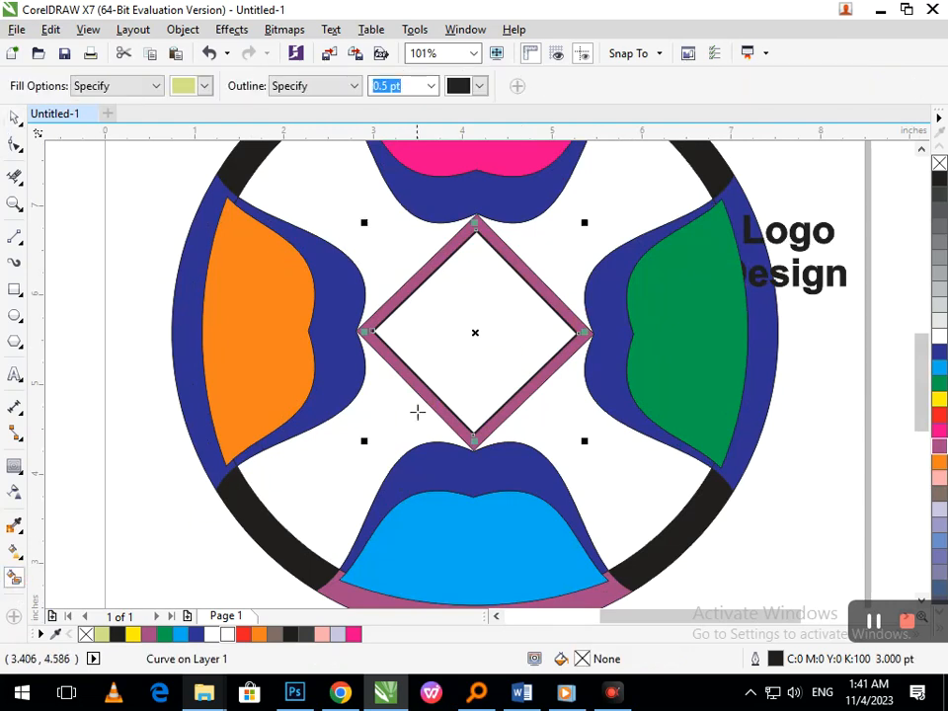
{"action": "left_click", "coordinate": [486, 373]}
{"action": "left_click", "coordinate": [939, 367]}
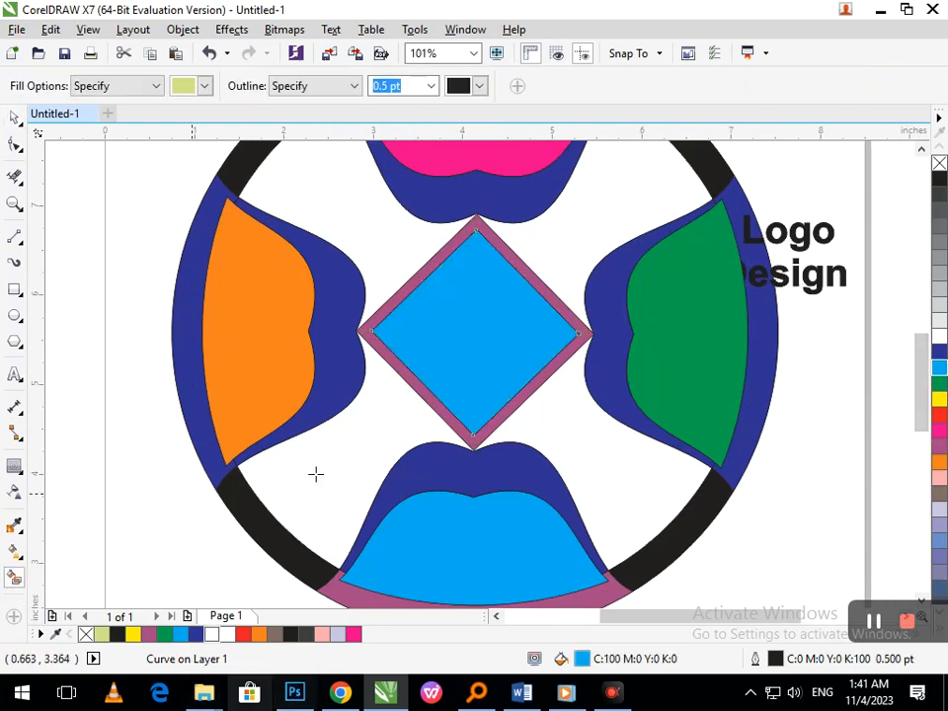
- Move the "Logo Design" text back to the centre of the diamond and bring it to the front
{"action": "key", "text": "shift+F4"}
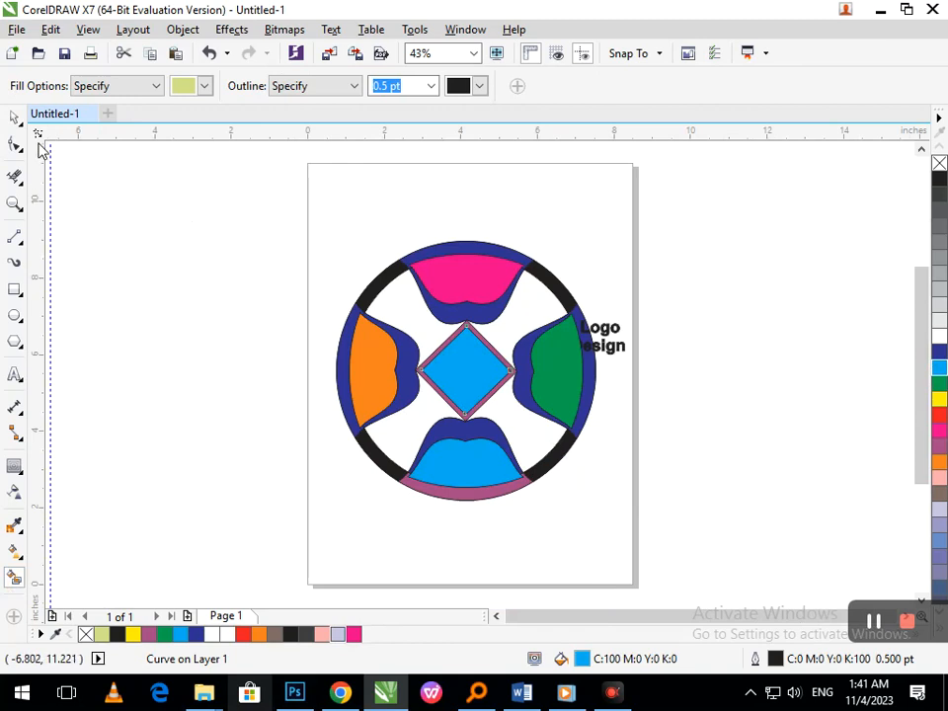
{"action": "left_click", "coordinate": [14, 118]}
{"action": "left_click", "coordinate": [167, 333]}
{"action": "left_click_drag", "start_coordinate": [612, 349], "coordinate": [481, 380]}
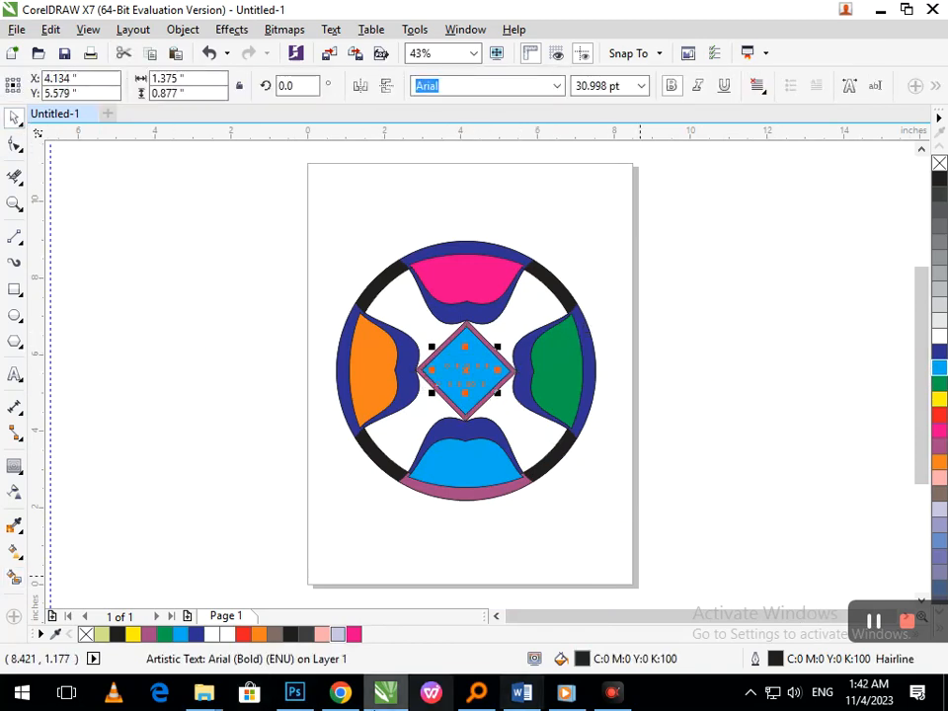
{"action": "key", "text": "shift+Page_Up"}
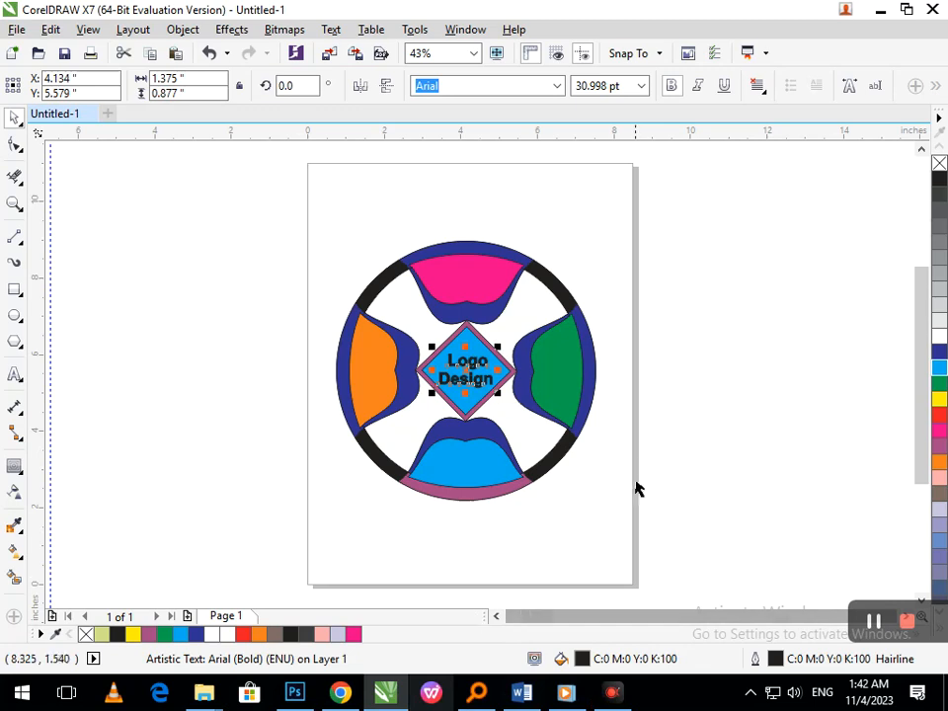
{"action": "left_click", "coordinate": [650, 452]}
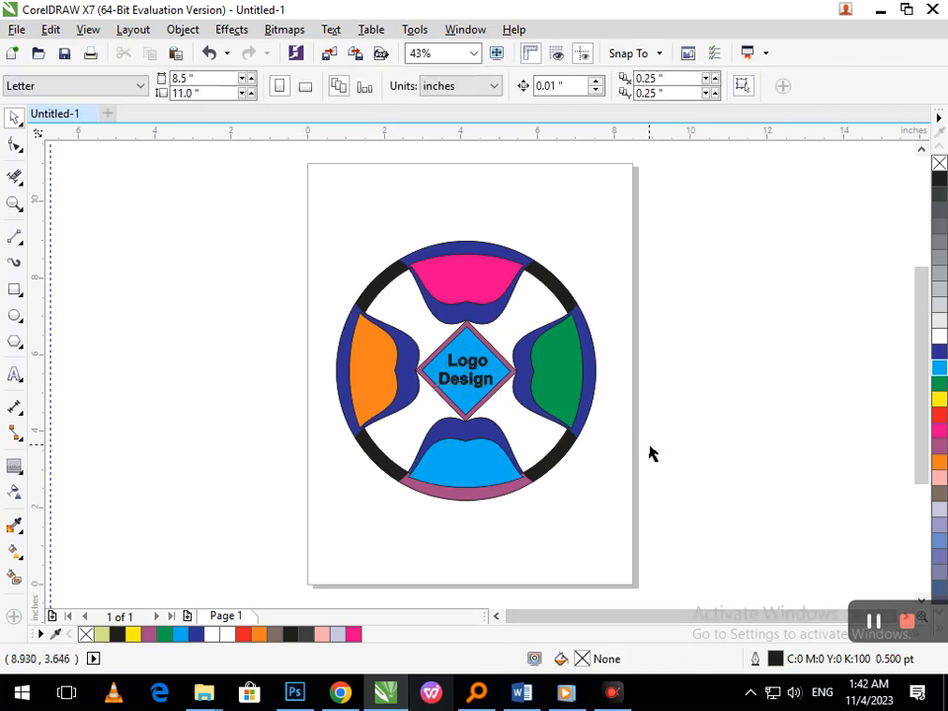
- Give the "Logo Design" text a white 4.0 pt outline placed behind the fill and scaled with the object
{"action": "key", "text": "F2"}
{"action": "left_click_drag", "start_coordinate": [331, 294], "coordinate": [602, 456]}
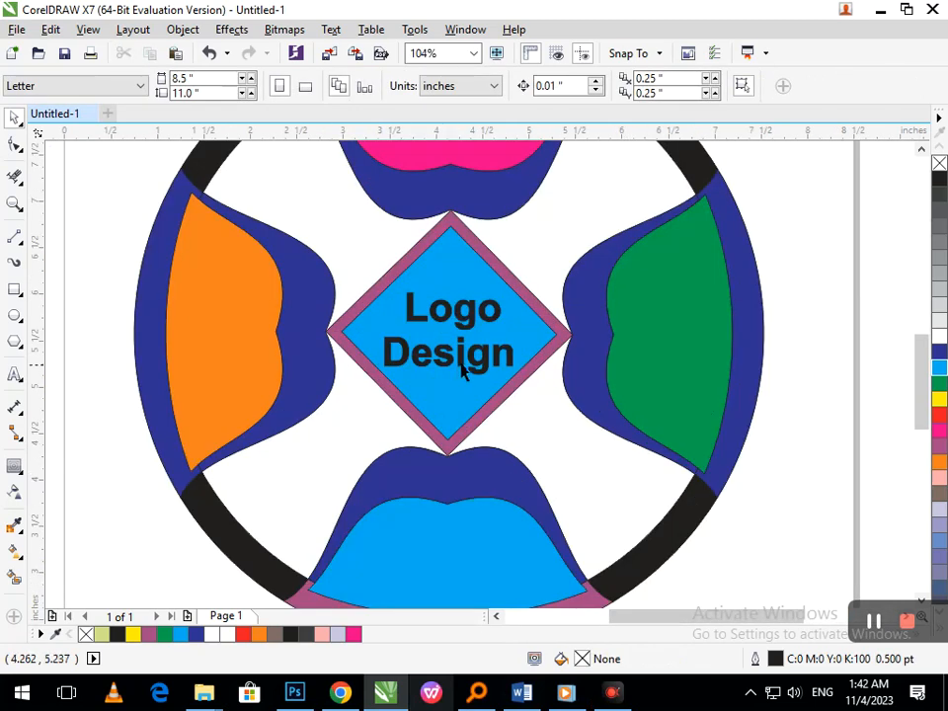
{"action": "left_click", "coordinate": [464, 365]}
{"action": "key", "text": "F12"}
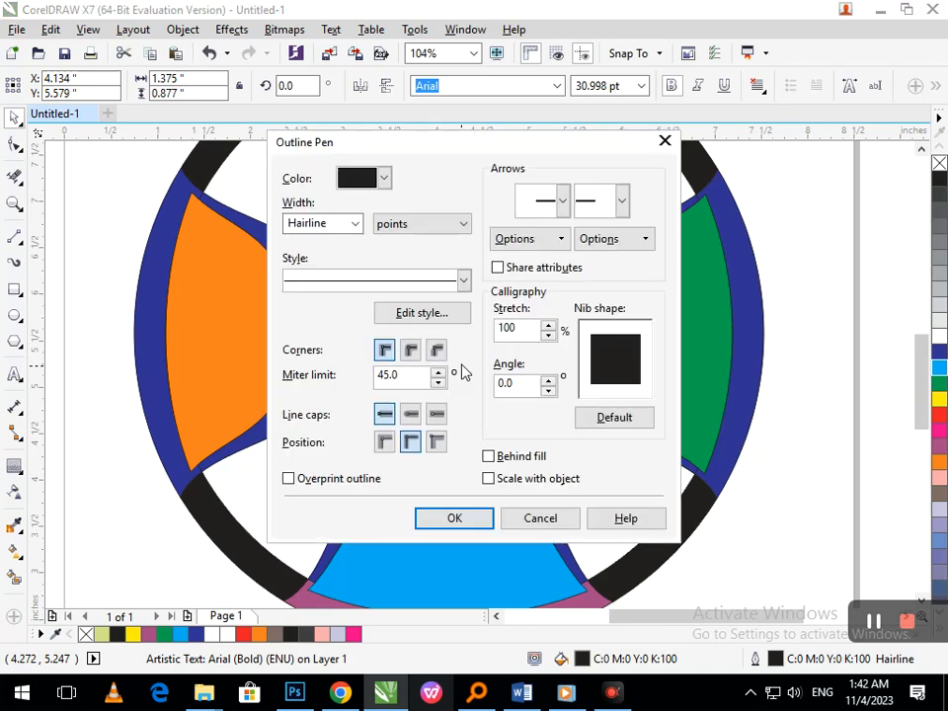
{"action": "left_click", "coordinate": [354, 223]}
{"action": "left_click", "coordinate": [317, 349]}
{"action": "left_click", "coordinate": [523, 458]}
{"action": "left_click", "coordinate": [529, 479]}
{"action": "left_click", "coordinate": [483, 515]}
{"action": "right_click", "coordinate": [940, 336]}
{"action": "left_click", "coordinate": [839, 434]}
{"action": "key", "text": "shift+F4"}
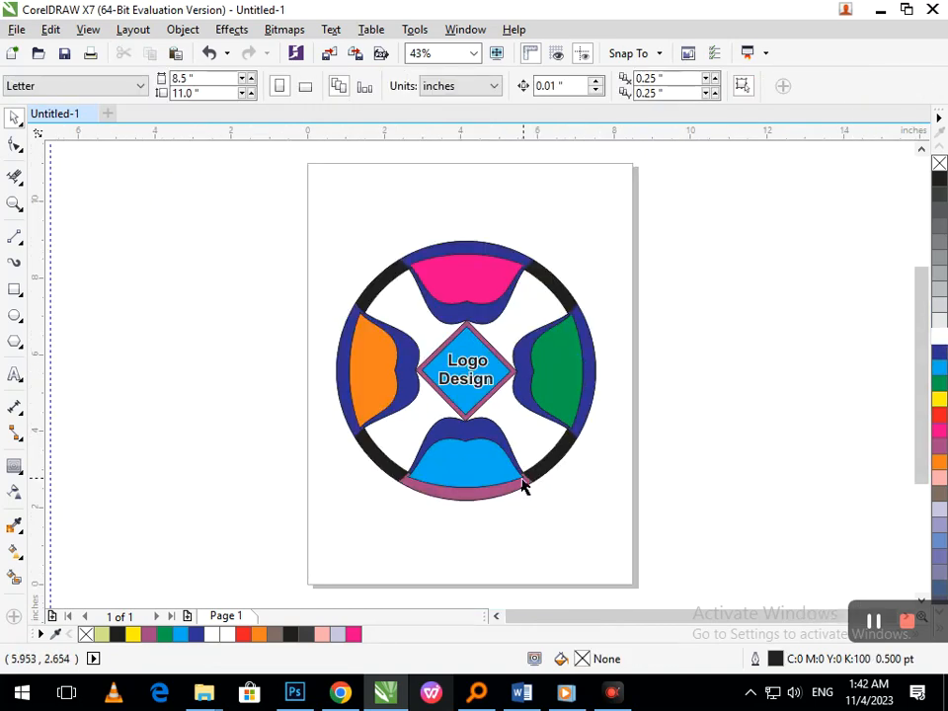
- Increase the white outline of the "Logo Design" text to 8.0 pt
{"action": "key", "text": "F2"}
{"action": "left_click_drag", "start_coordinate": [360, 318], "coordinate": [618, 511]}
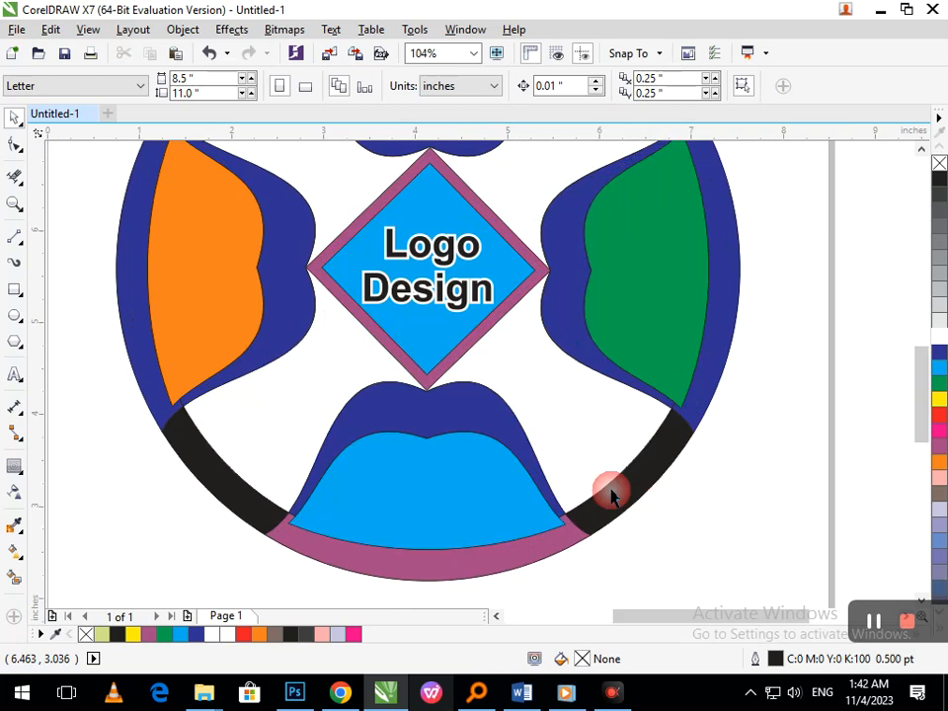
{"action": "left_click", "coordinate": [464, 305]}
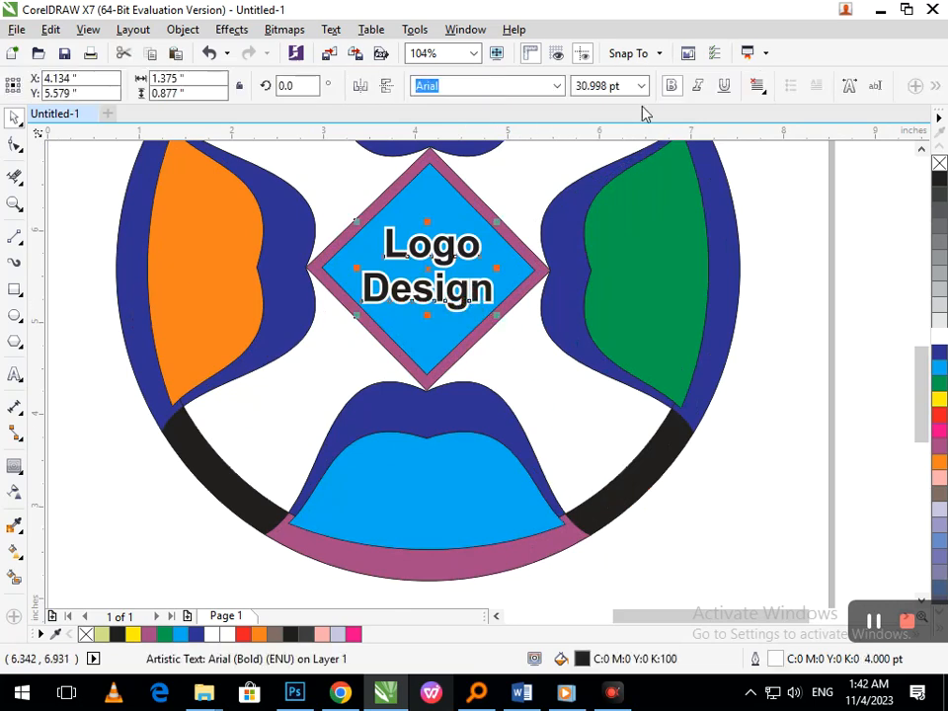
{"action": "key", "text": "F12"}
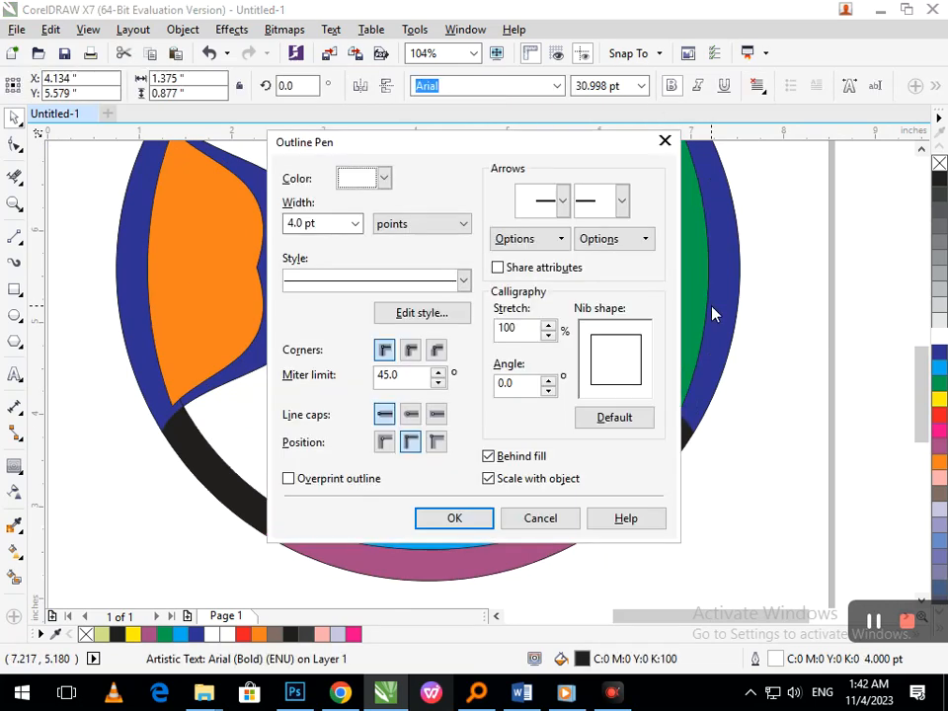
{"action": "left_click", "coordinate": [354, 223]}
{"action": "left_click", "coordinate": [307, 365]}
{"action": "left_click", "coordinate": [435, 513]}
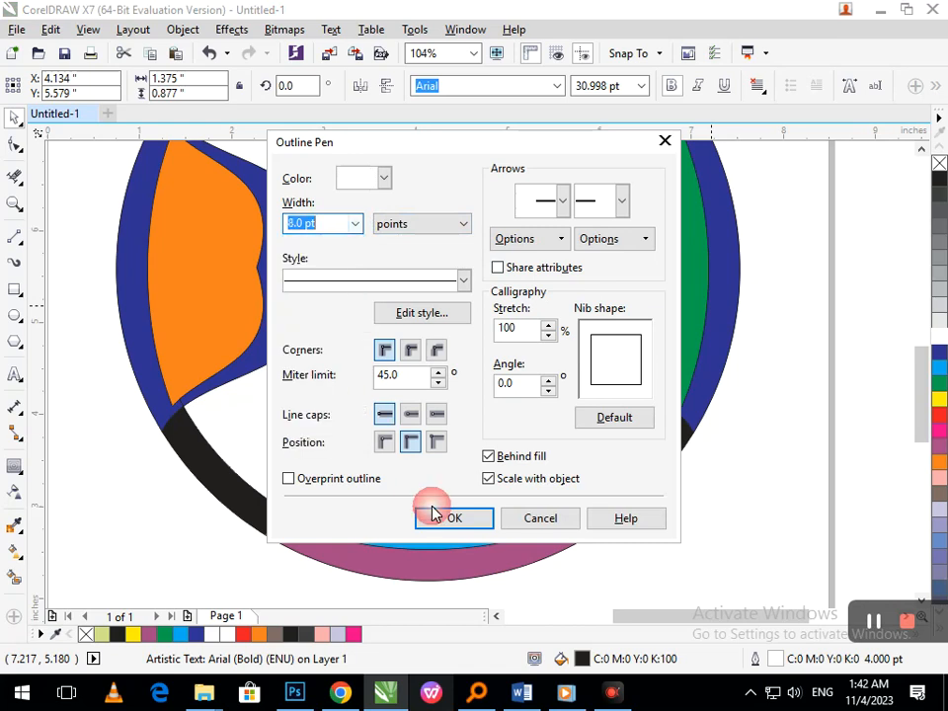
{"action": "left_click", "coordinate": [697, 457]}
{"action": "key", "text": "shift+F4"}
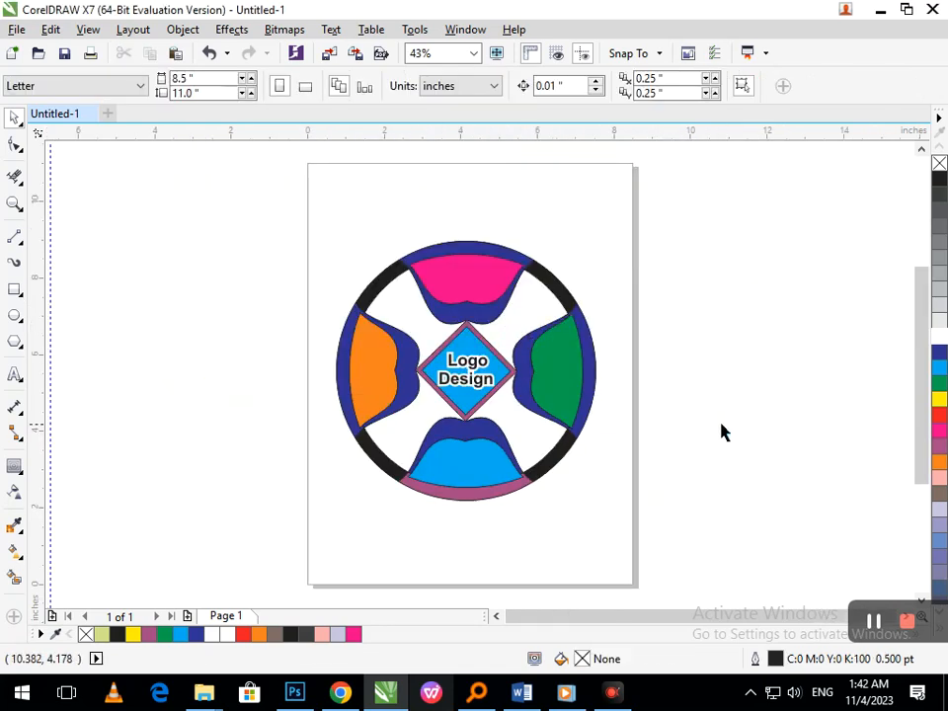
- Try magenta and yellow fills on the diamond's interior, and undo both recolours
{"action": "left_click", "coordinate": [467, 408]}
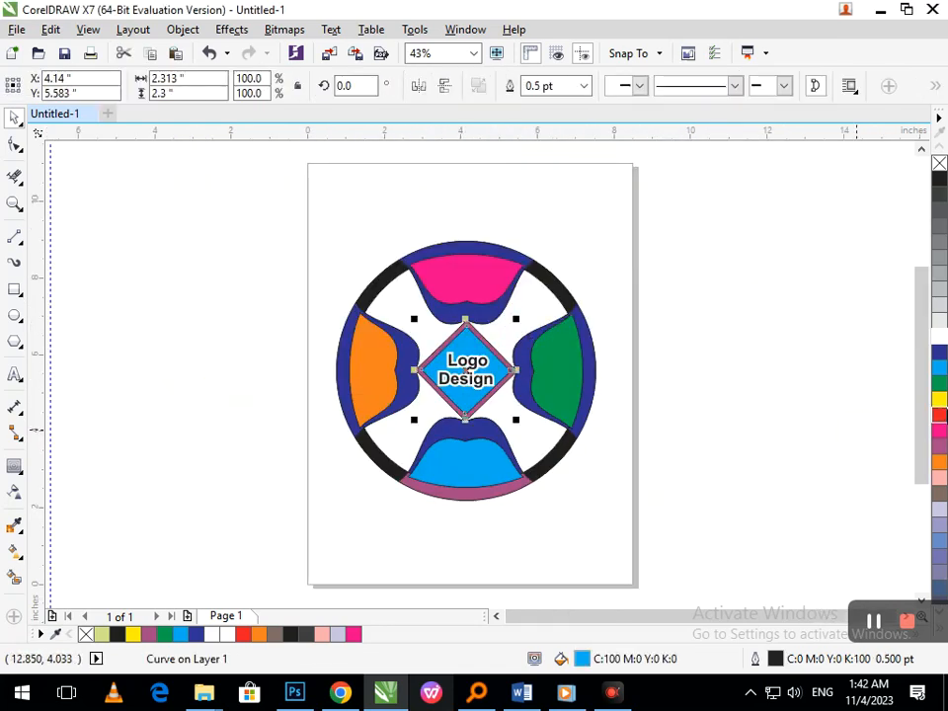
{"action": "left_click", "coordinate": [938, 429]}
{"action": "left_click", "coordinate": [938, 399]}
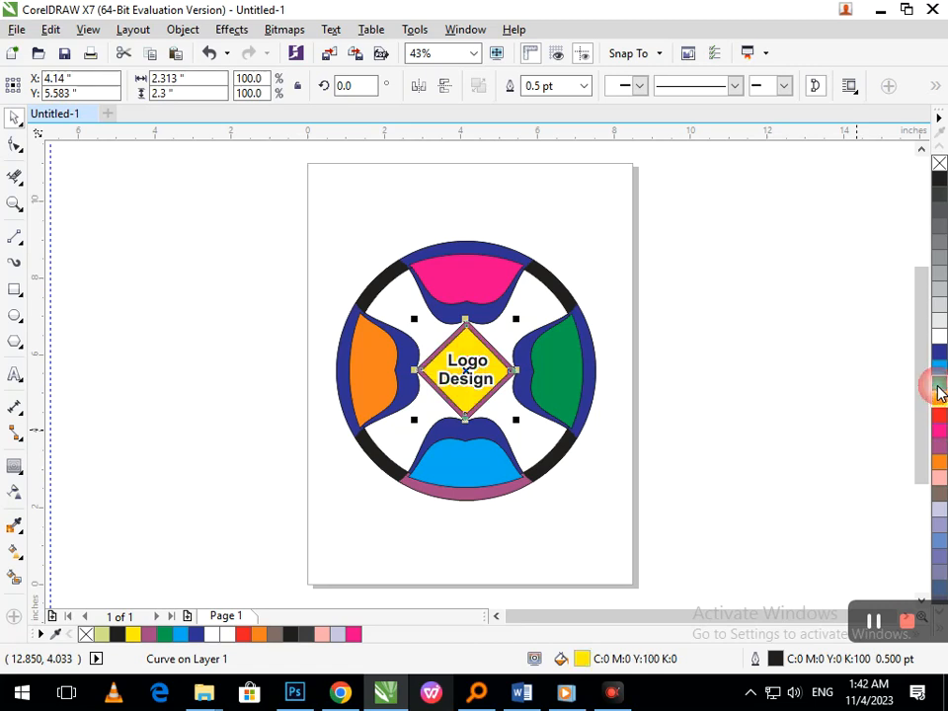
{"action": "key", "text": "ctrl+z"}
{"action": "key", "text": "ctrl+z"}
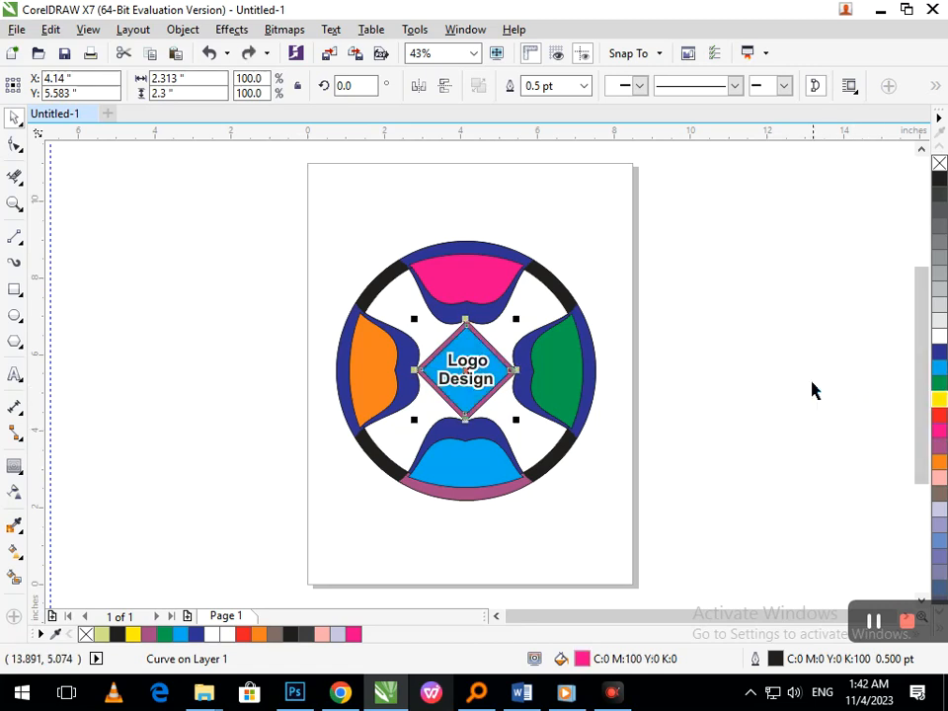
{"action": "left_click", "coordinate": [803, 382]}
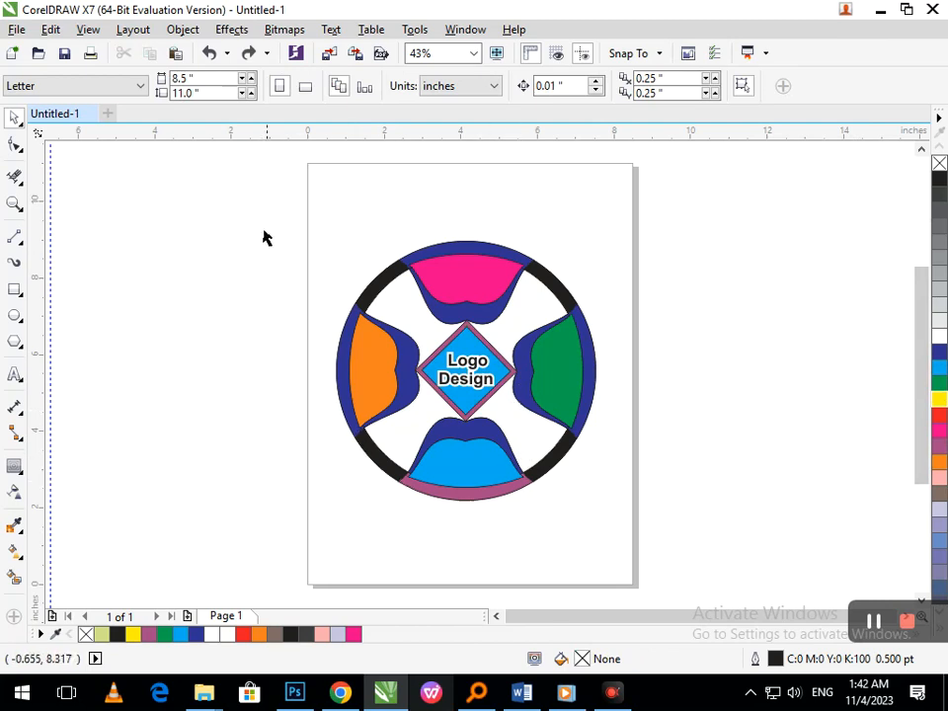
- Move the "Logo Design" text off the logo and set the outline width of all the remaining logo shapes to None
{"action": "left_click_drag", "start_coordinate": [717, 623], "coordinate": [672, 561]}
{"action": "left_click", "coordinate": [546, 480]}
{"action": "left_click_drag", "start_coordinate": [492, 370], "coordinate": [820, 355]}
{"action": "left_click_drag", "start_coordinate": [295, 211], "coordinate": [651, 483]}
{"action": "left_click", "coordinate": [774, 86]}
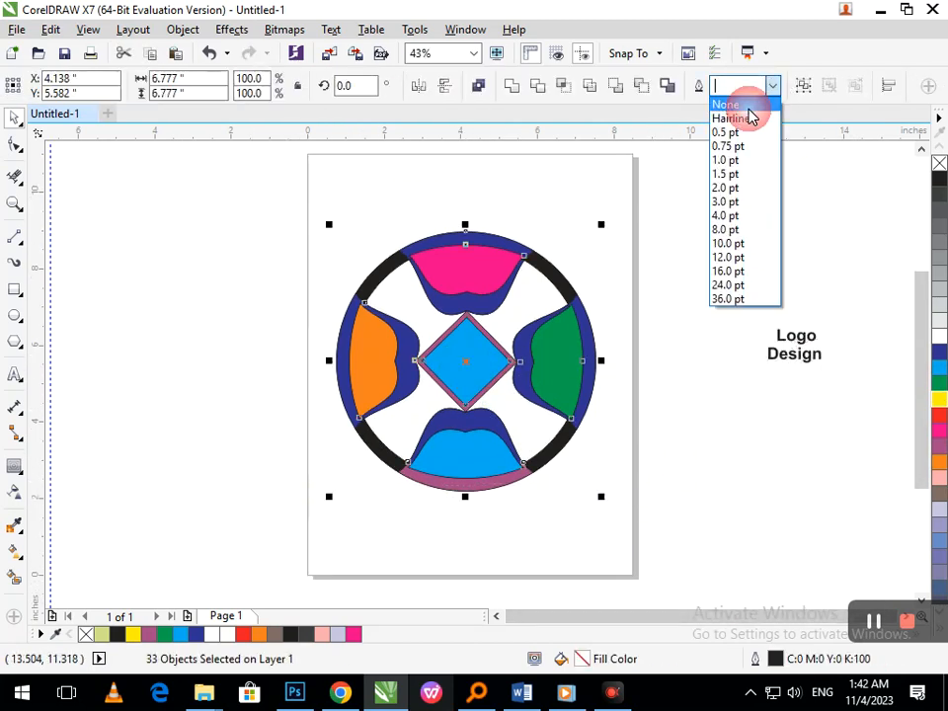
{"action": "left_click", "coordinate": [744, 111]}
- Place the "Logo Design" text back in the centre of the outline-free diamond
{"action": "left_click_drag", "start_coordinate": [697, 268], "coordinate": [855, 402]}
{"action": "left_click_drag", "start_coordinate": [809, 334], "coordinate": [472, 372]}
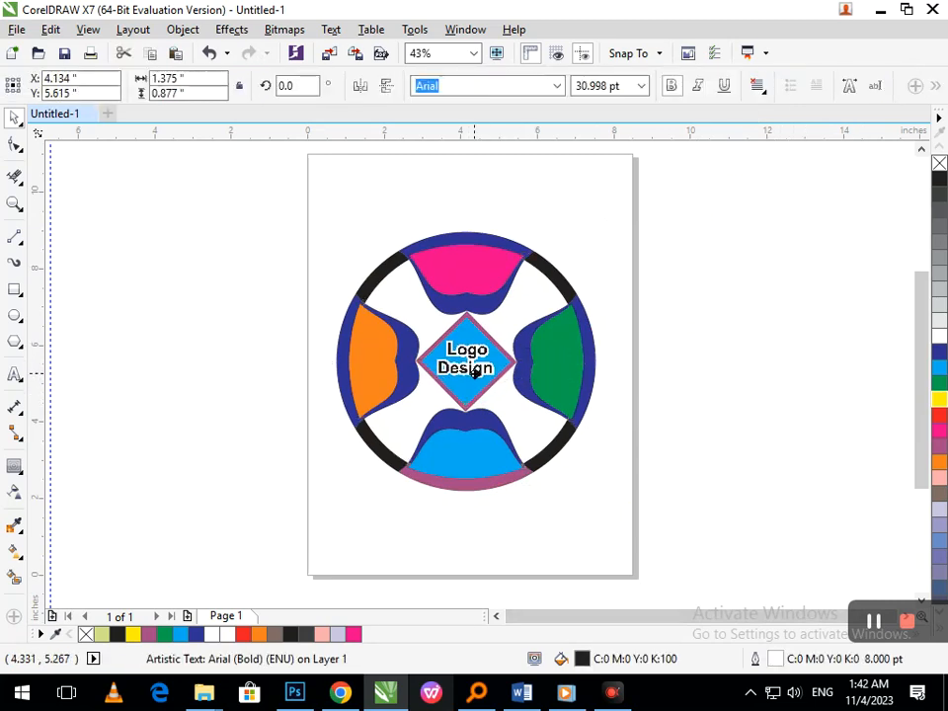
{"action": "left_click", "coordinate": [697, 465]}
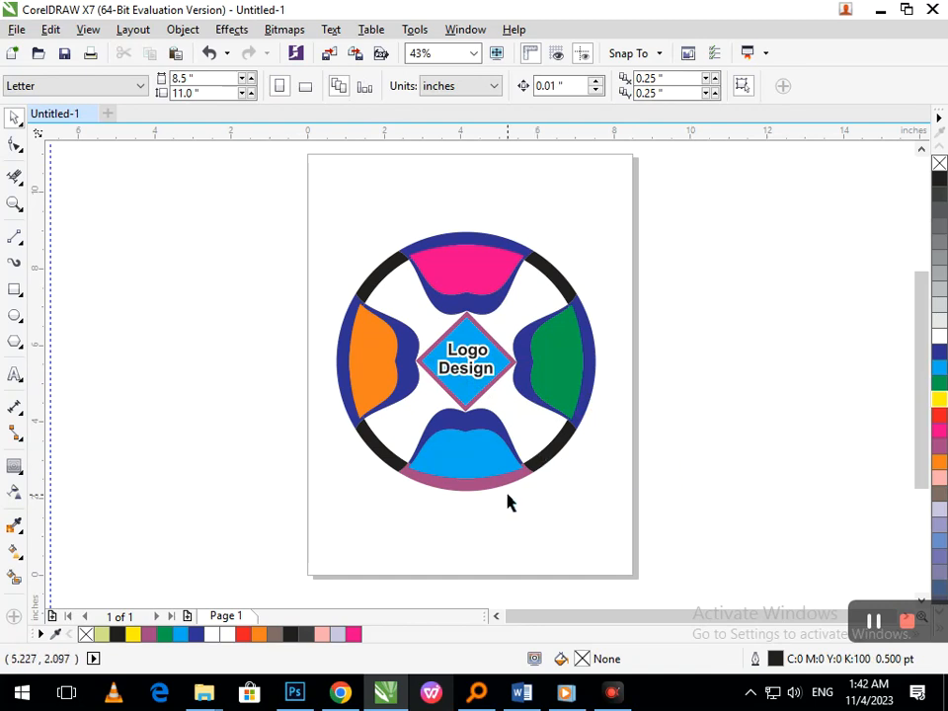
{"action": "left_click_drag", "start_coordinate": [256, 176], "coordinate": [625, 546]}
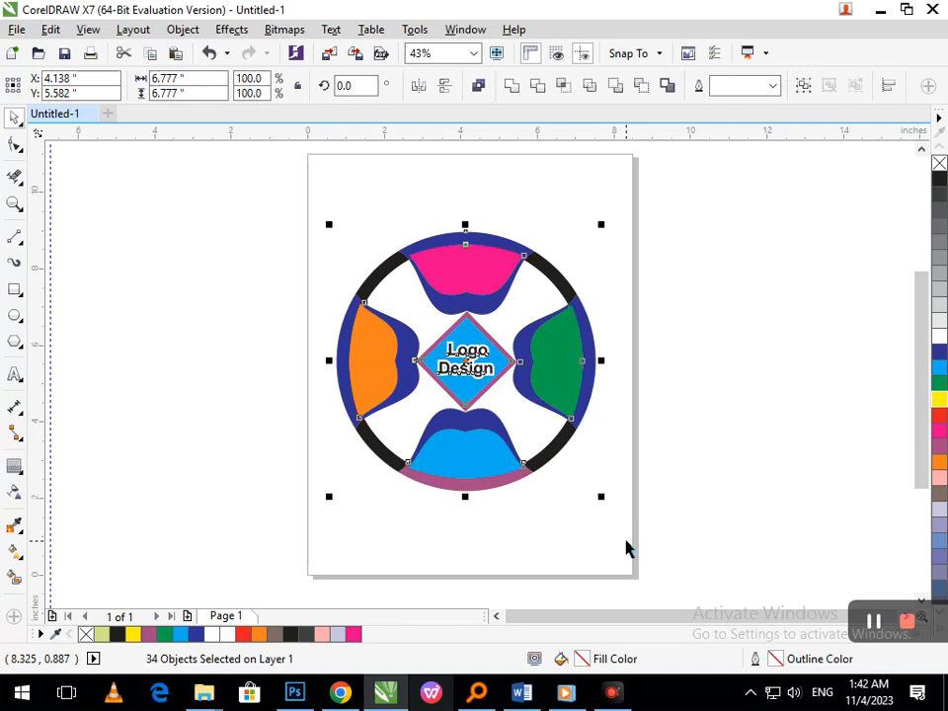
{"action": "left_click", "coordinate": [722, 583]}
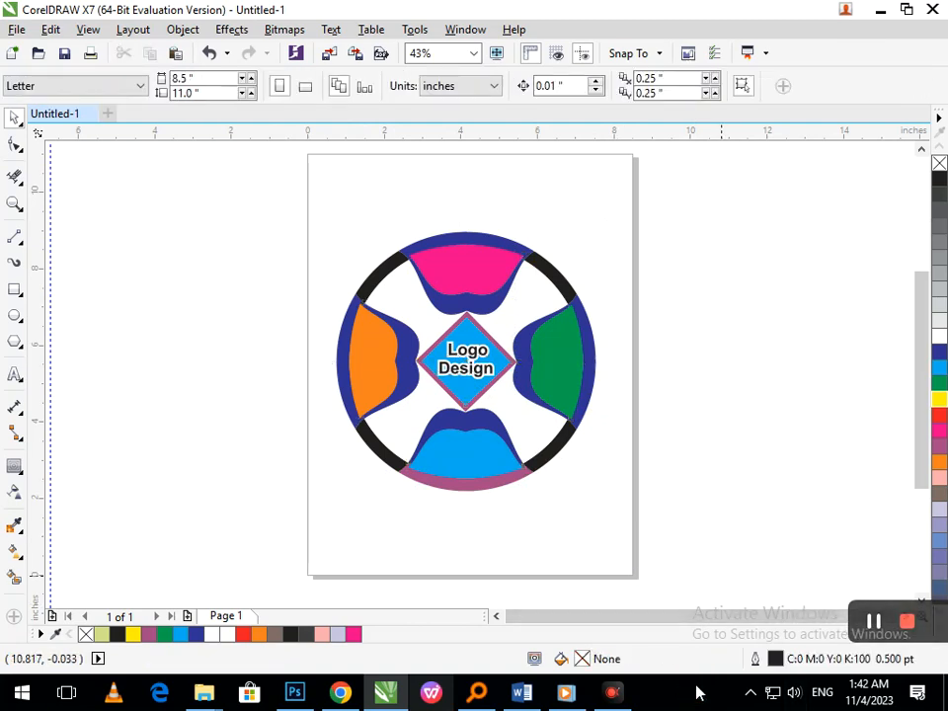